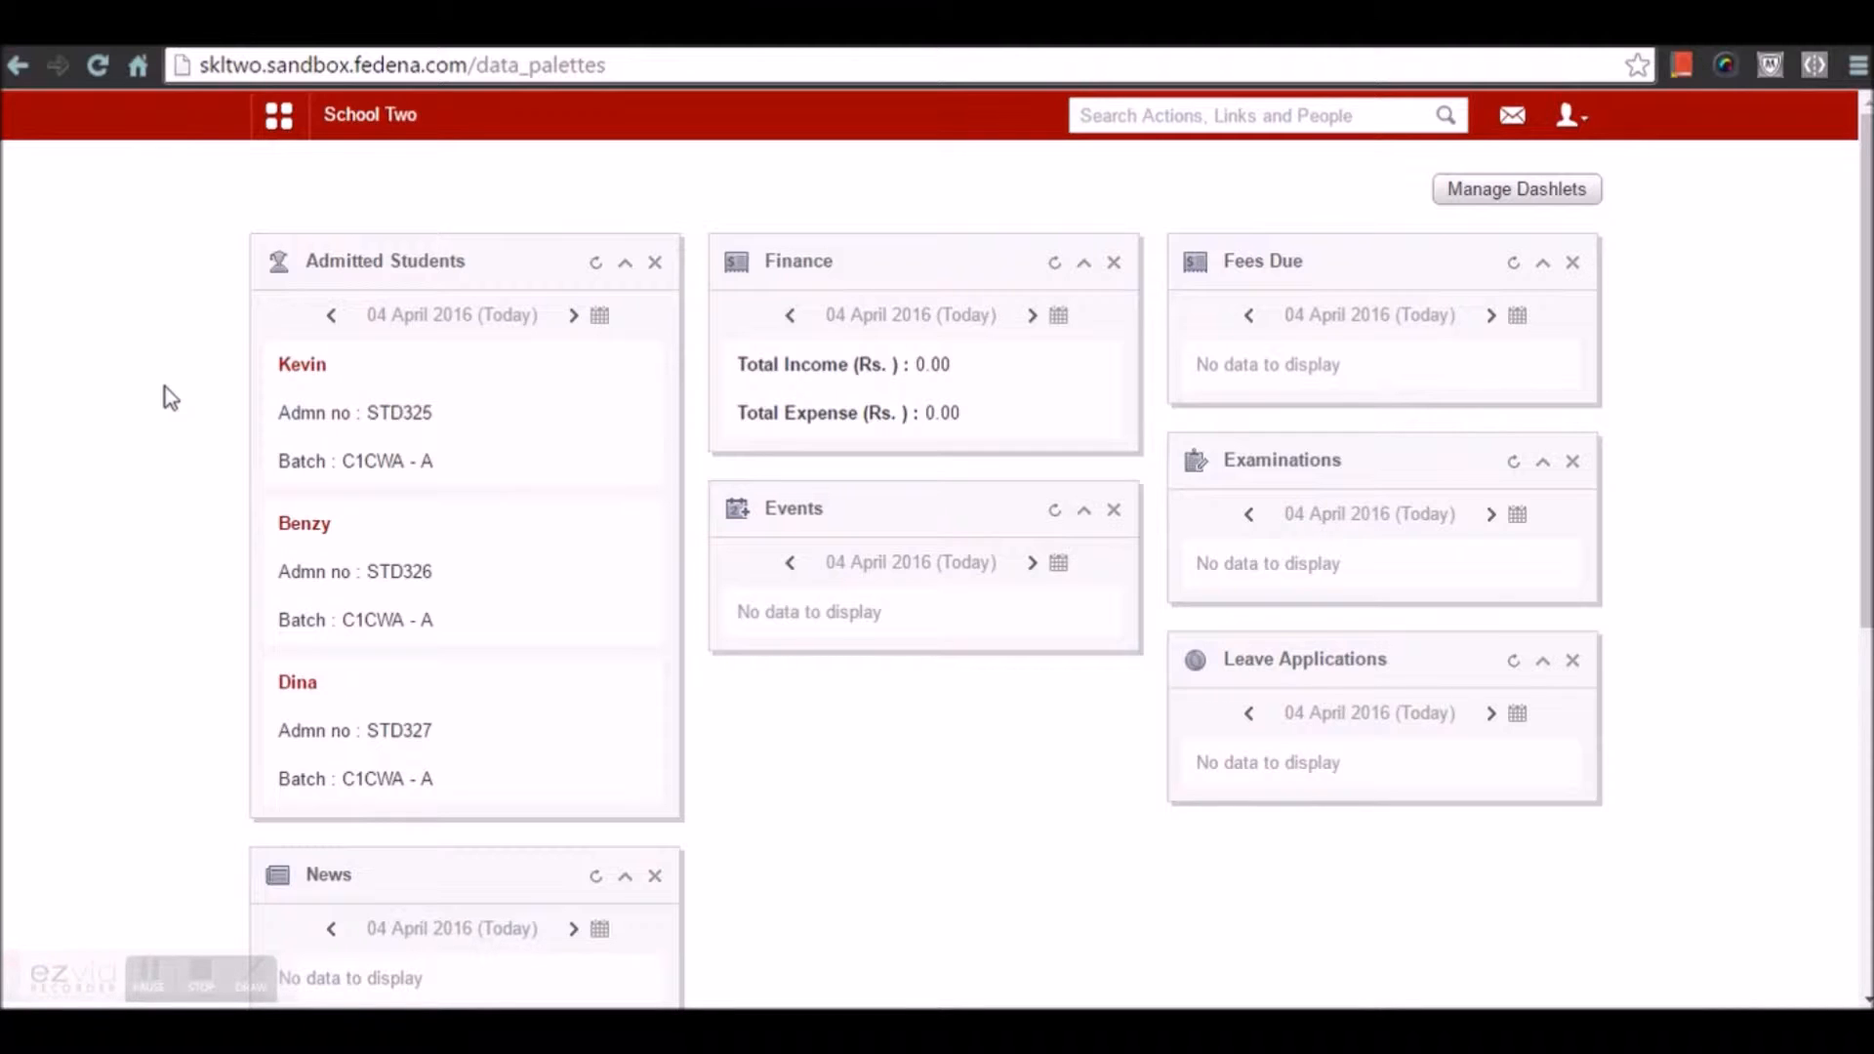
# In Administration > Settings > General Settings, keep CWA ticked as a grading system and update
pyautogui.click(279, 117)
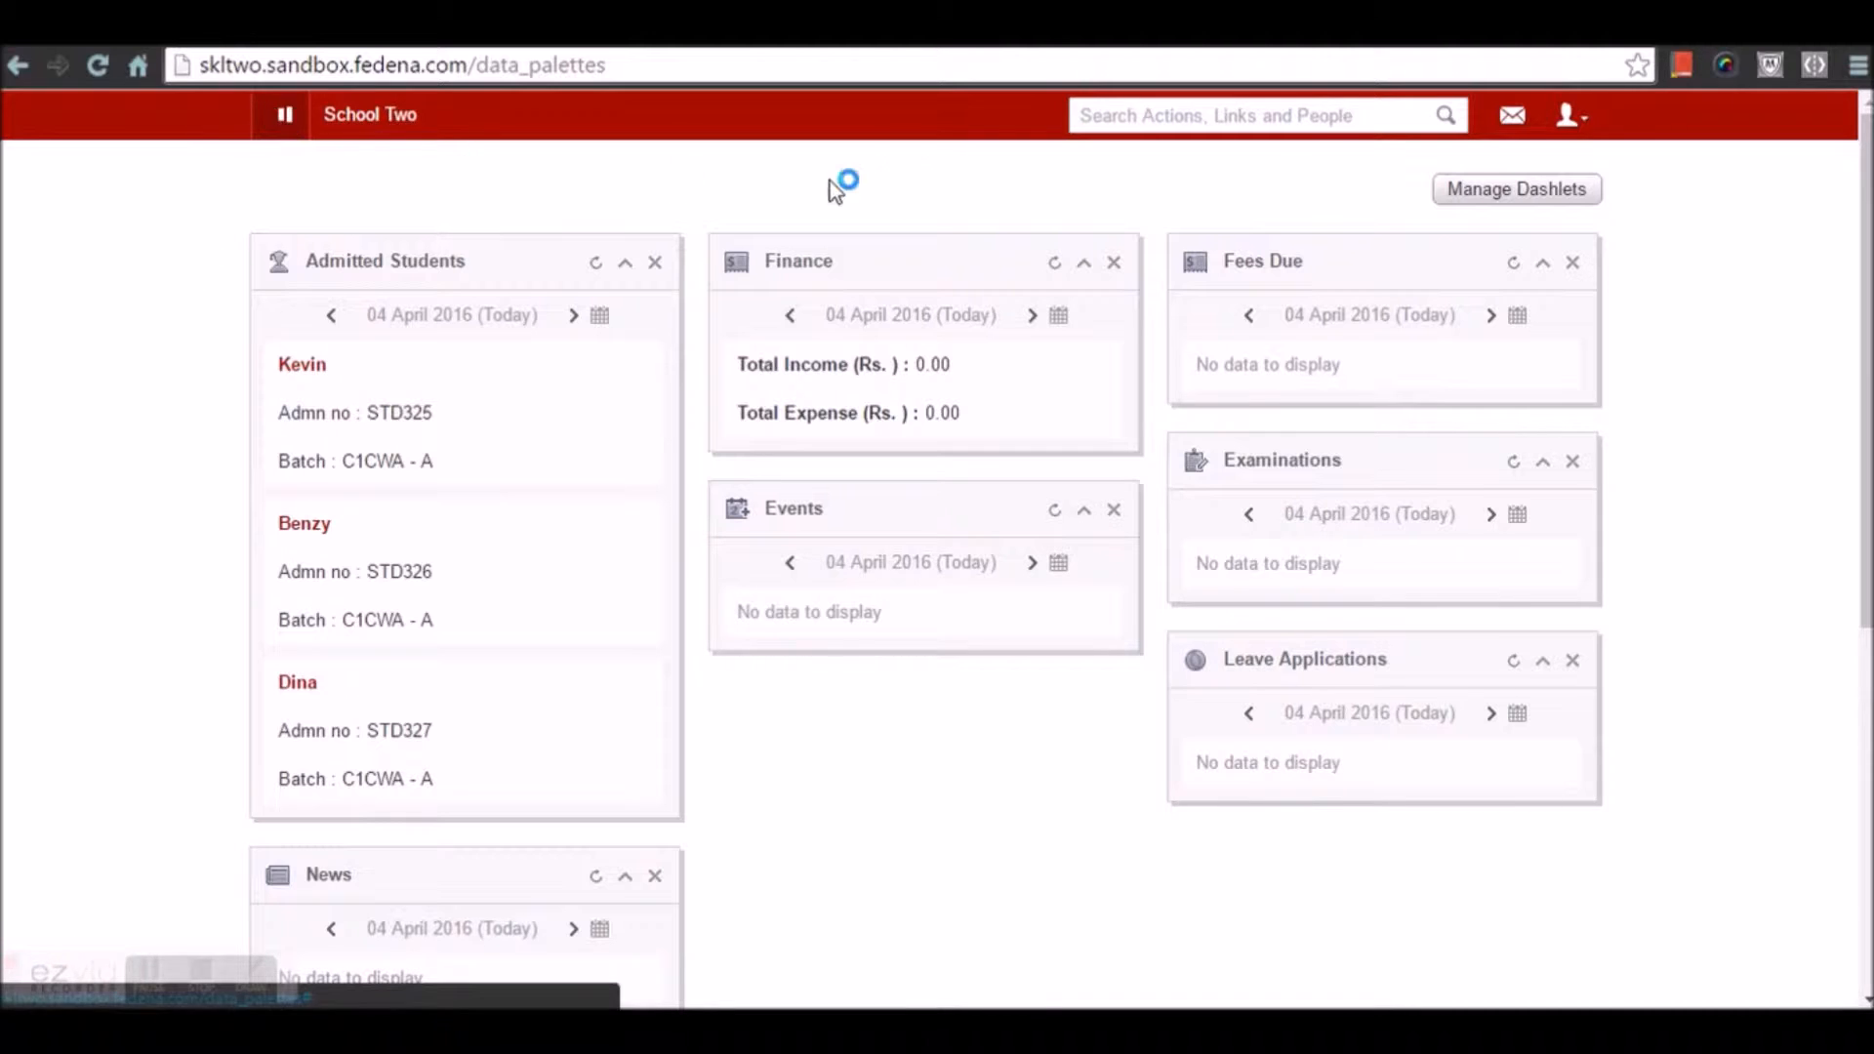
pyautogui.click(940, 195)
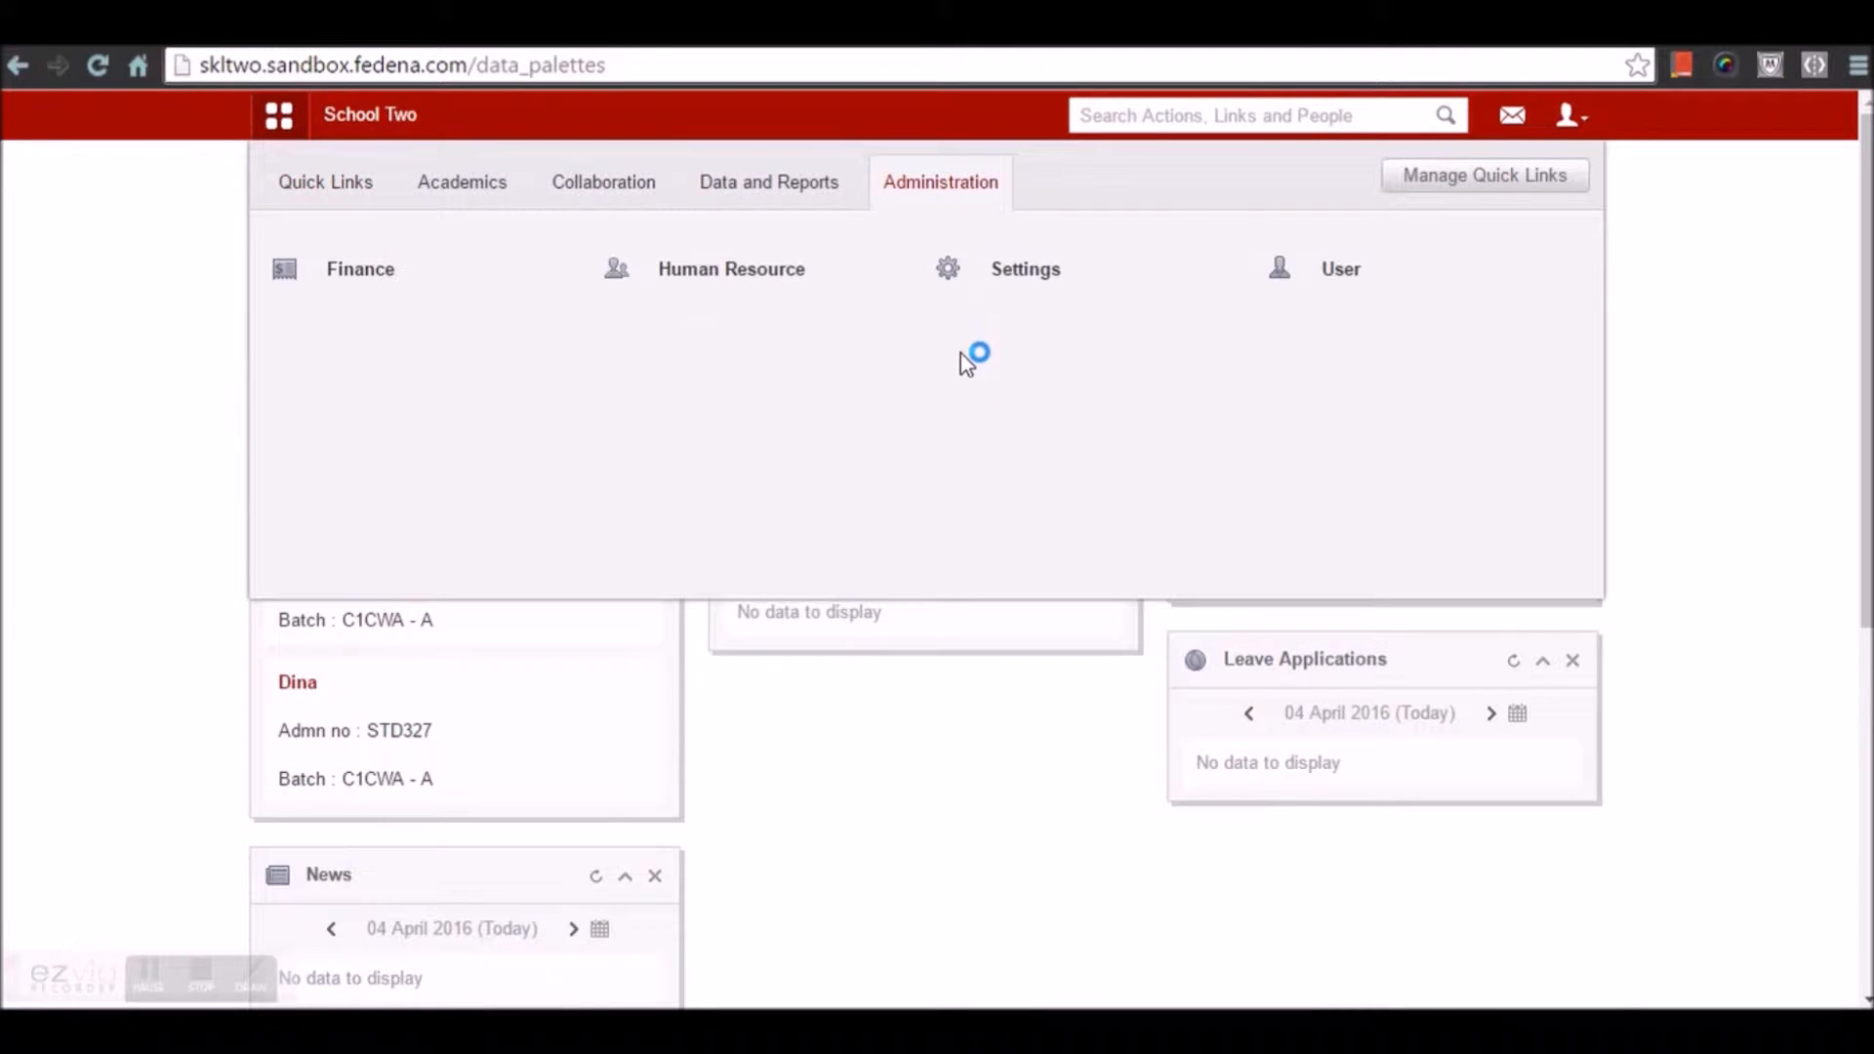
pyautogui.click(992, 287)
pyautogui.click(999, 524)
pyautogui.scroll(-8, 989, 533)
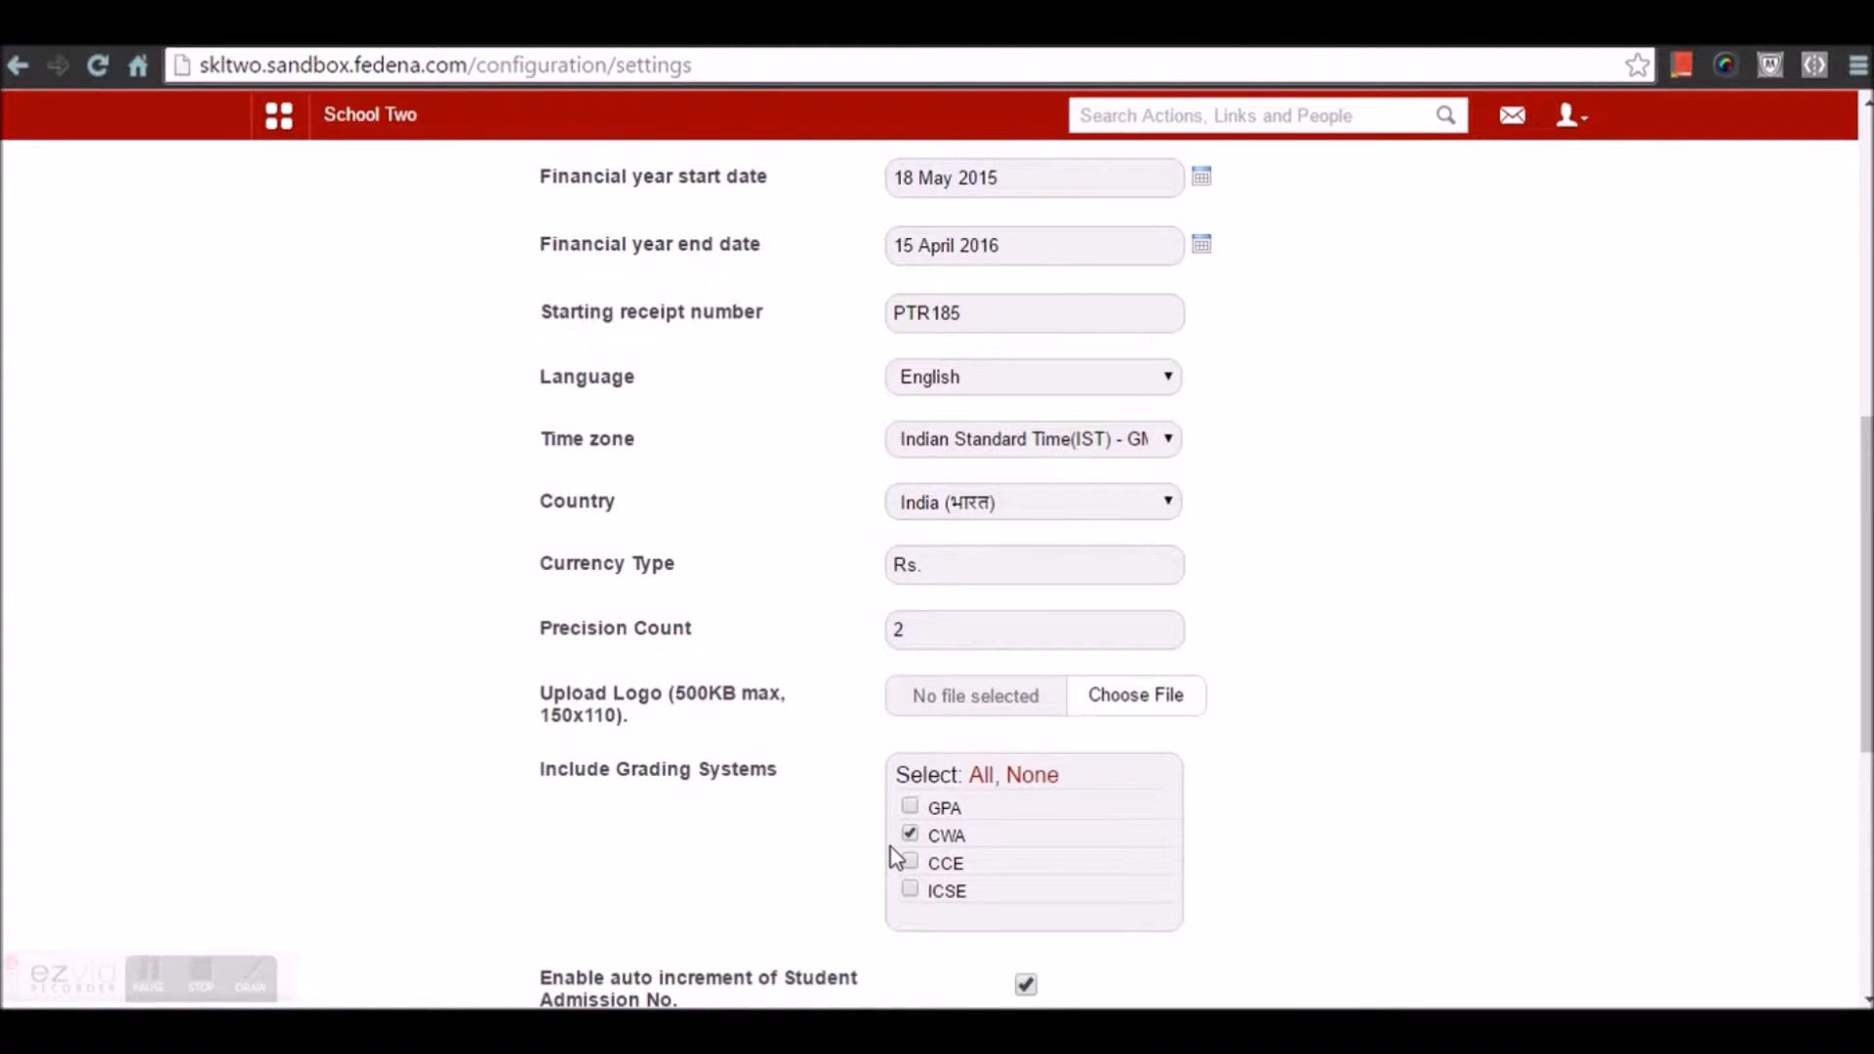
pyautogui.scroll(-7, 890, 855)
pyautogui.click(981, 828)
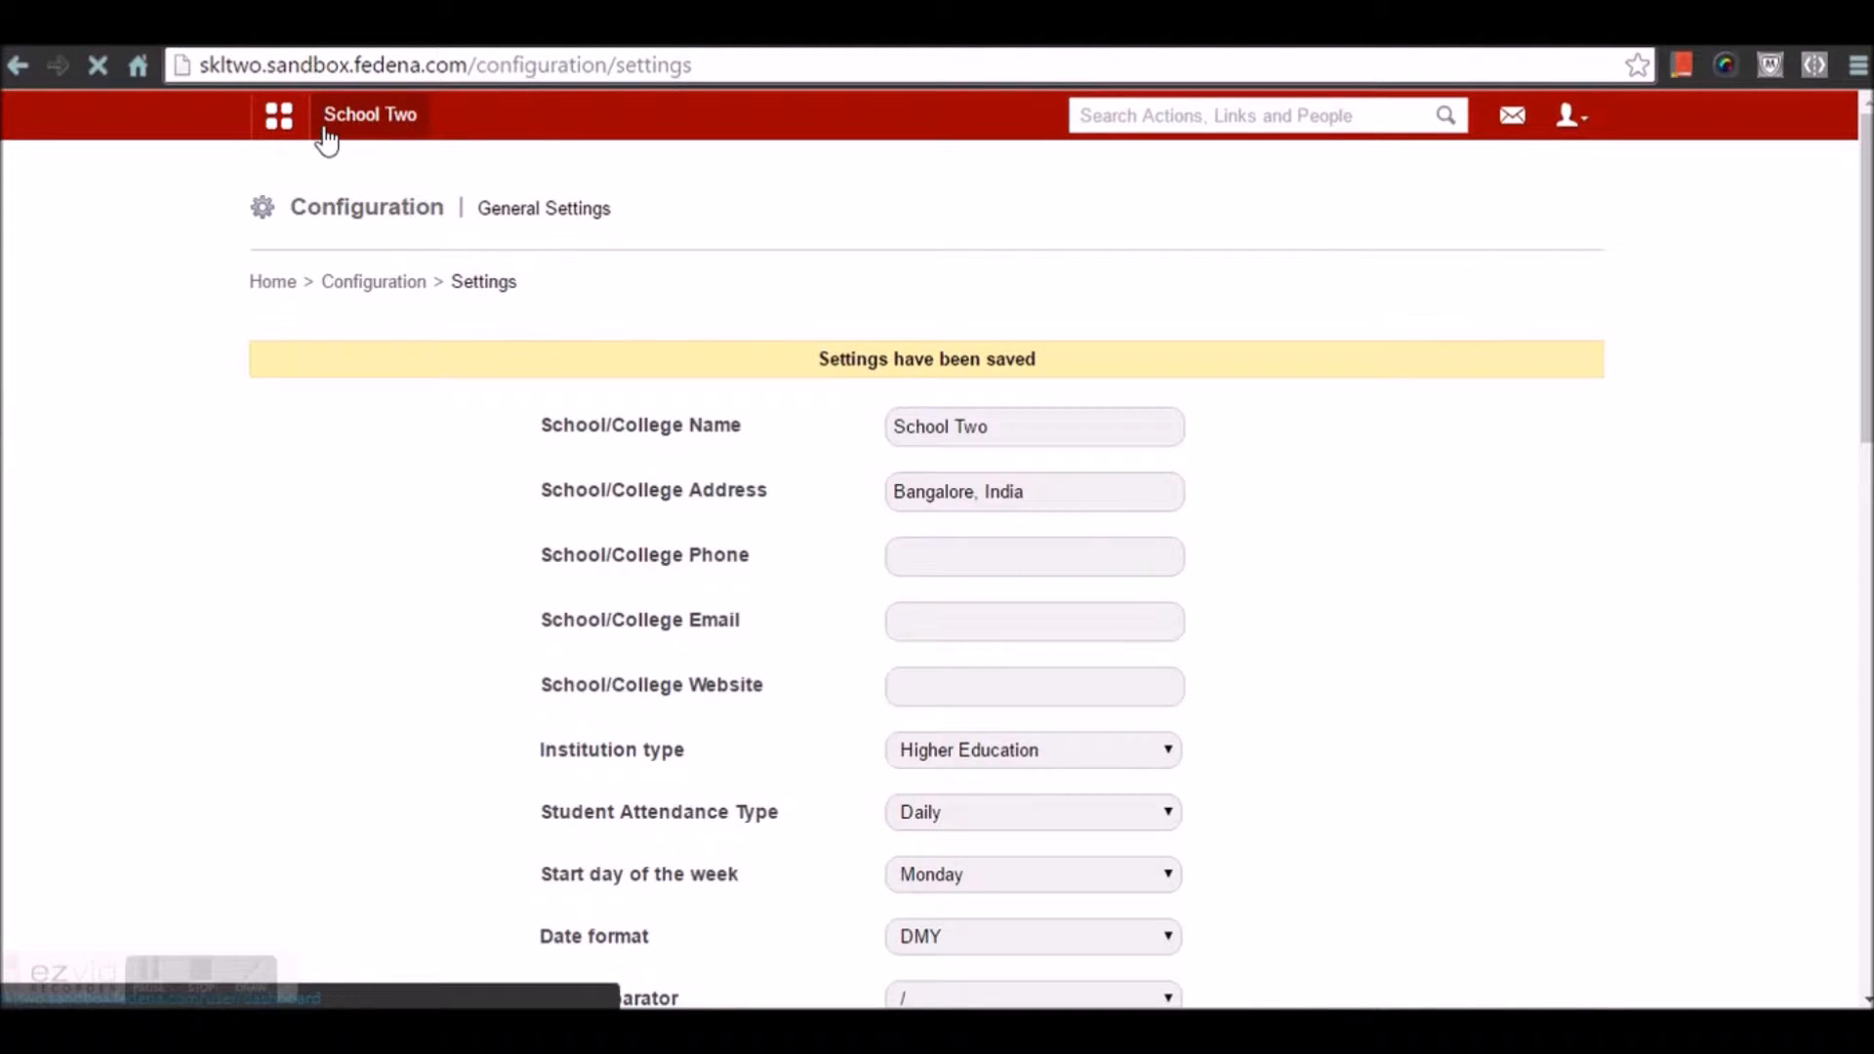
# Go to Academics > Examination and open the exam Settings page
pyautogui.click(277, 132)
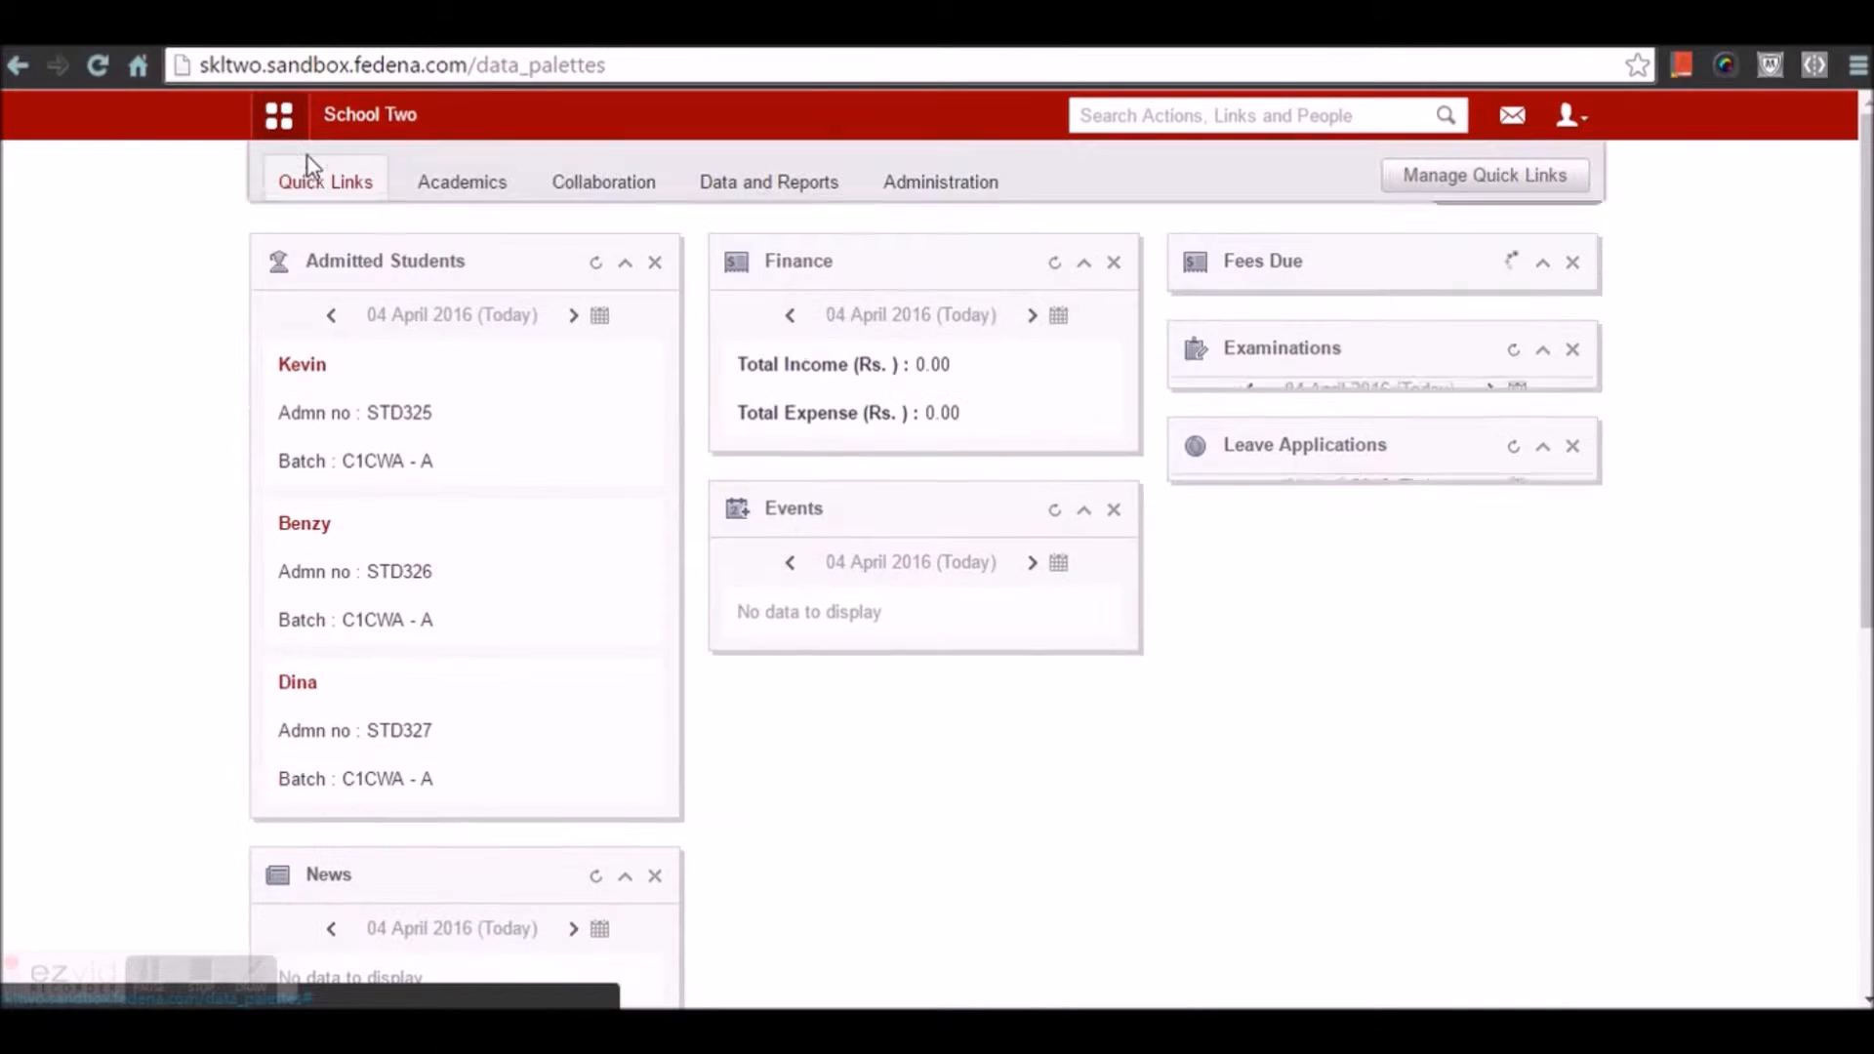
pyautogui.click(461, 186)
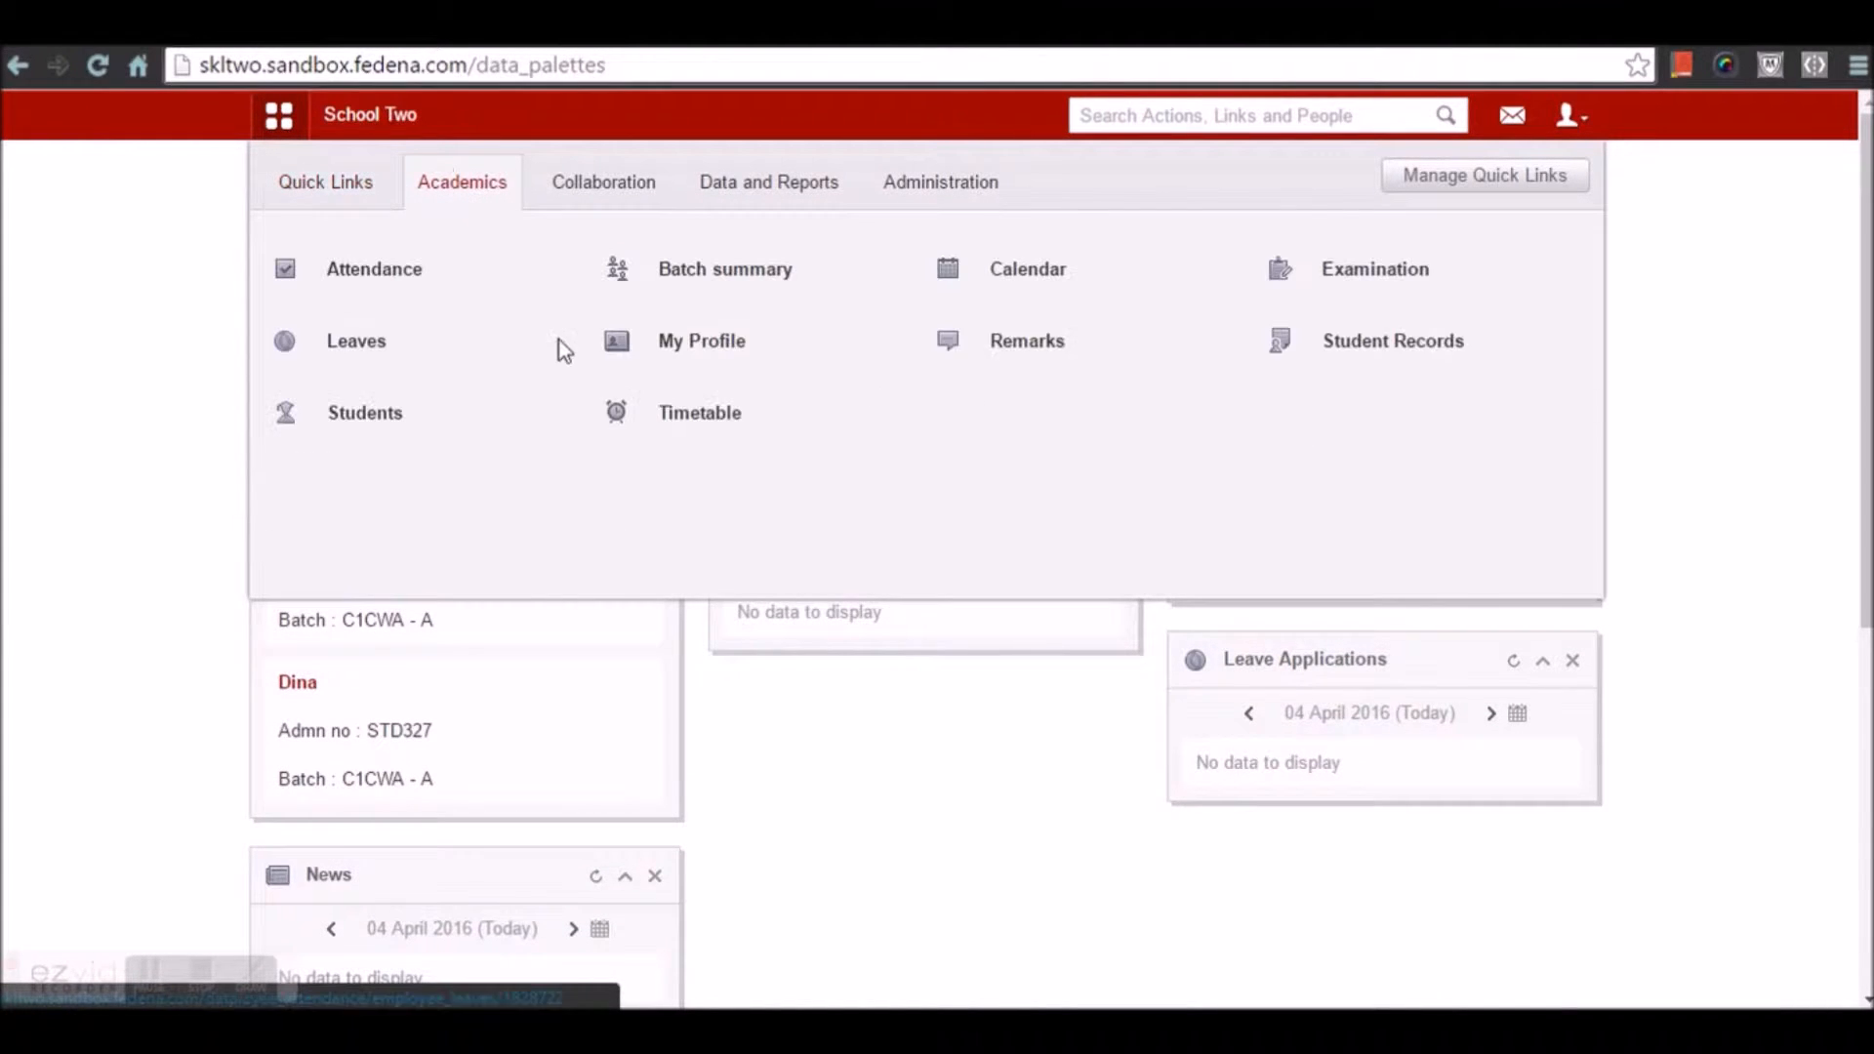
pyautogui.click(1335, 278)
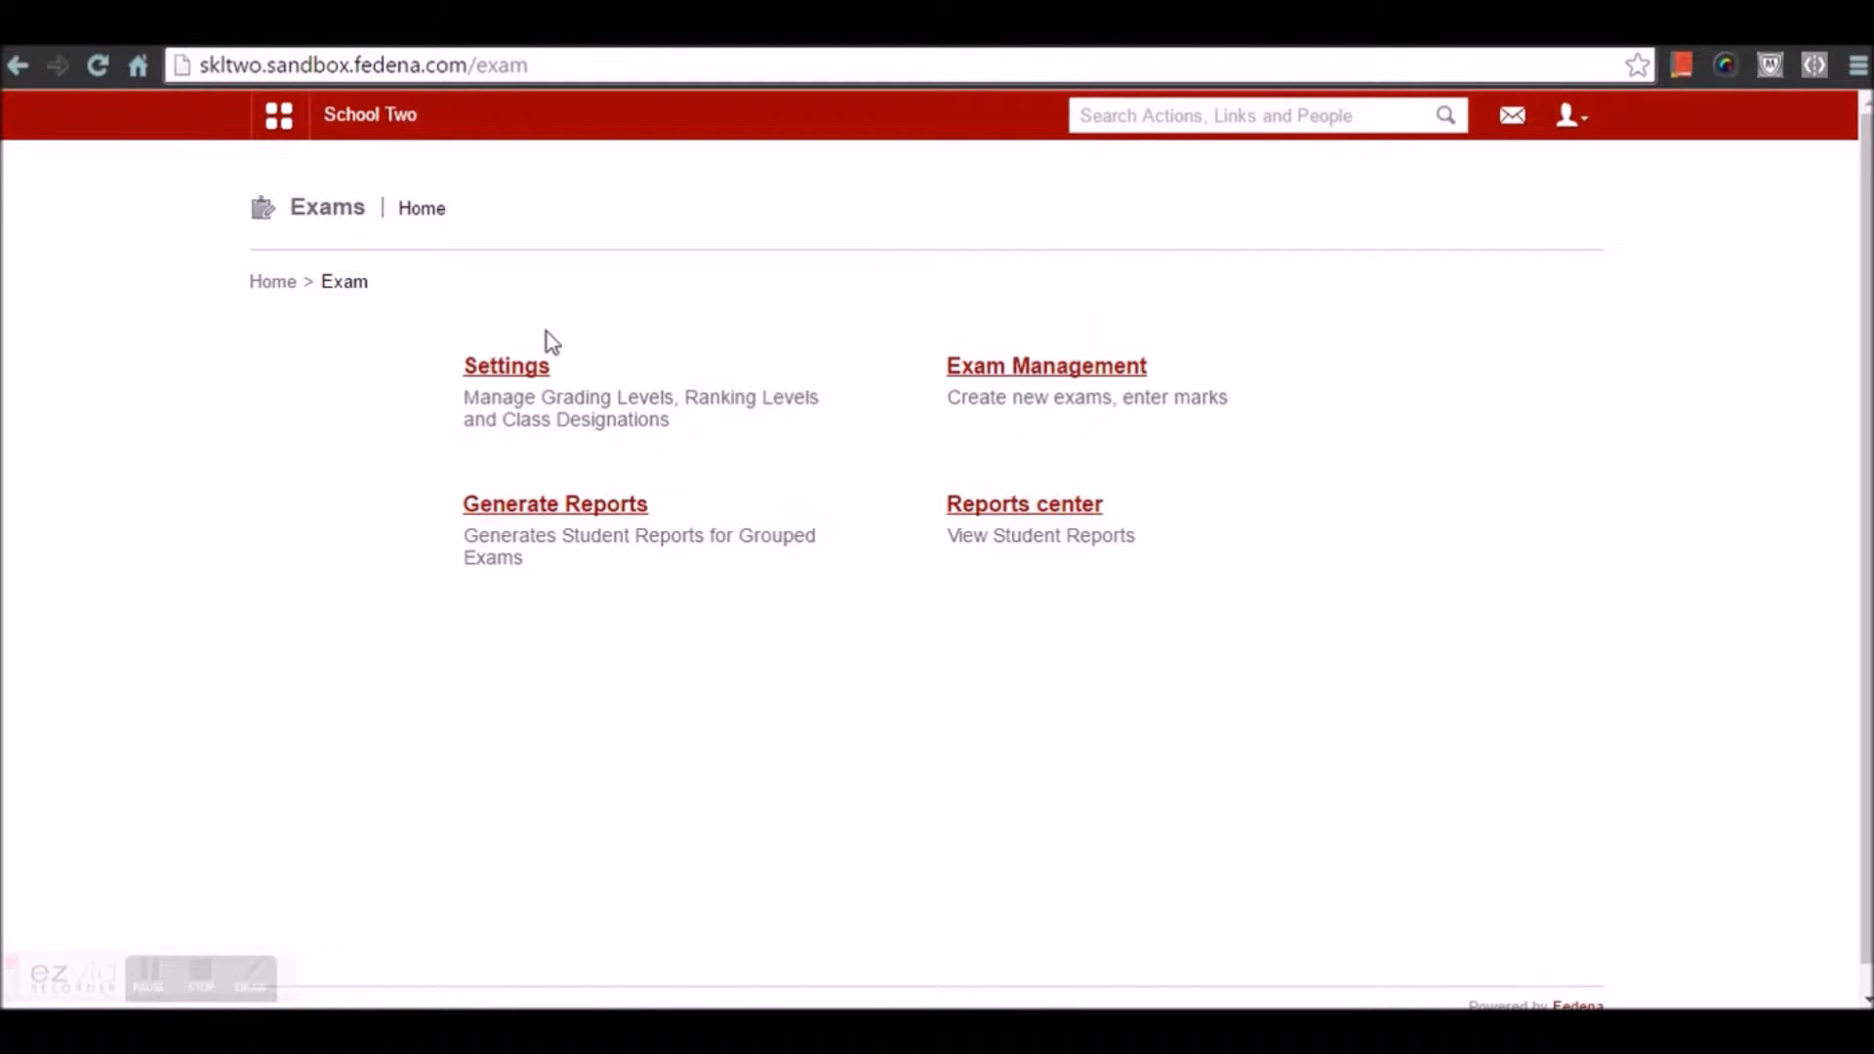
pyautogui.click(520, 369)
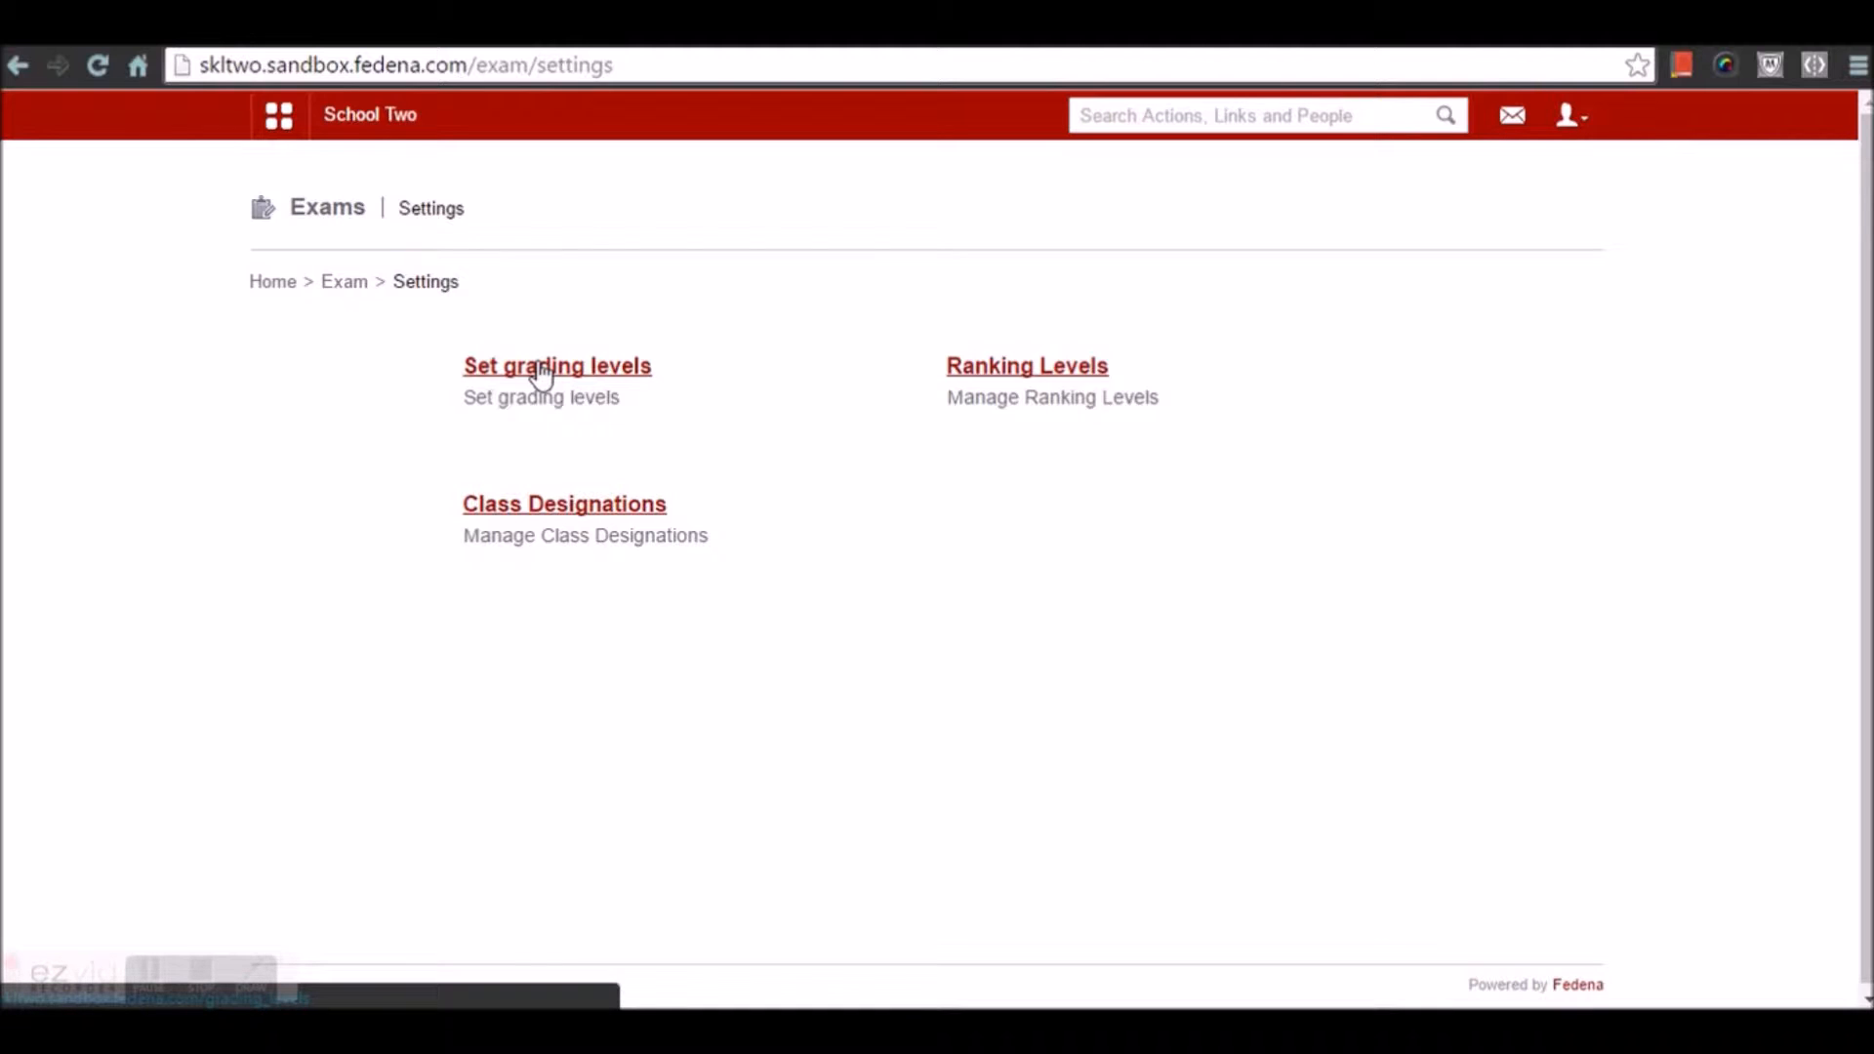
# View the Common batch grading levels and inspect grade A without saving changes
pyautogui.click(541, 367)
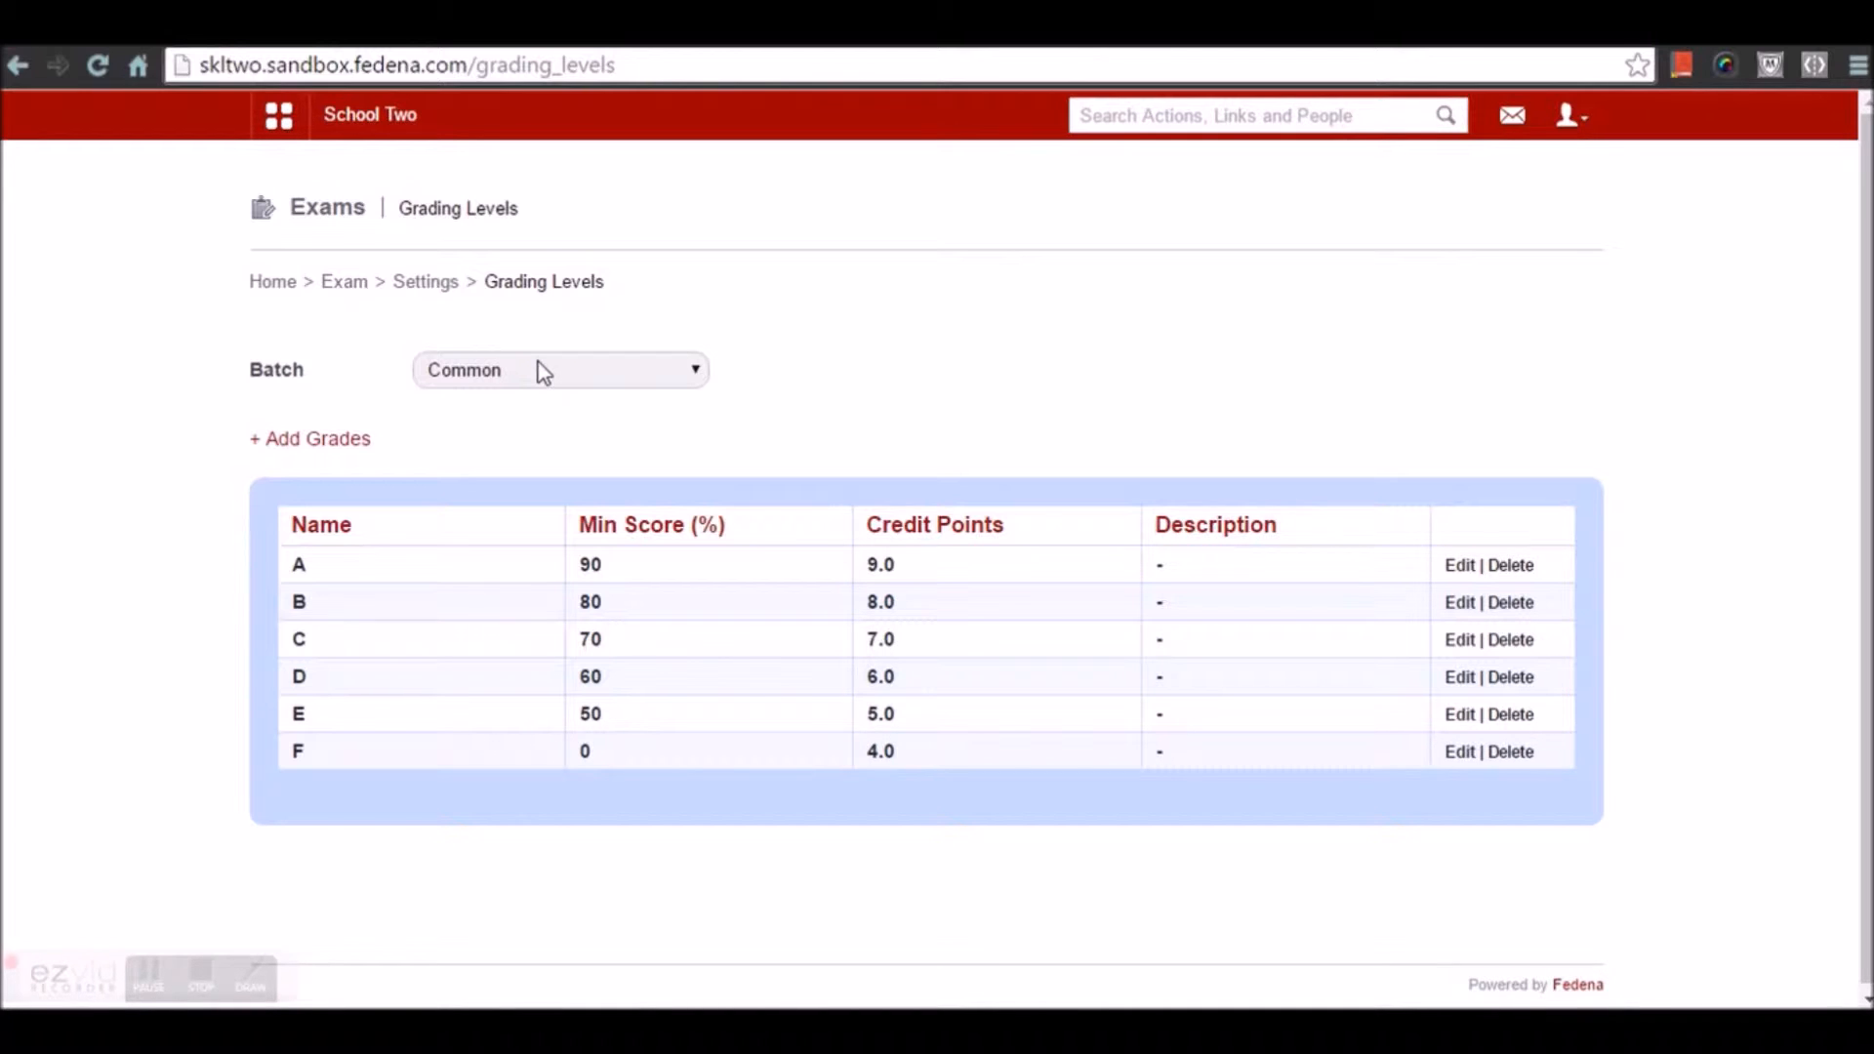
pyautogui.click(544, 372)
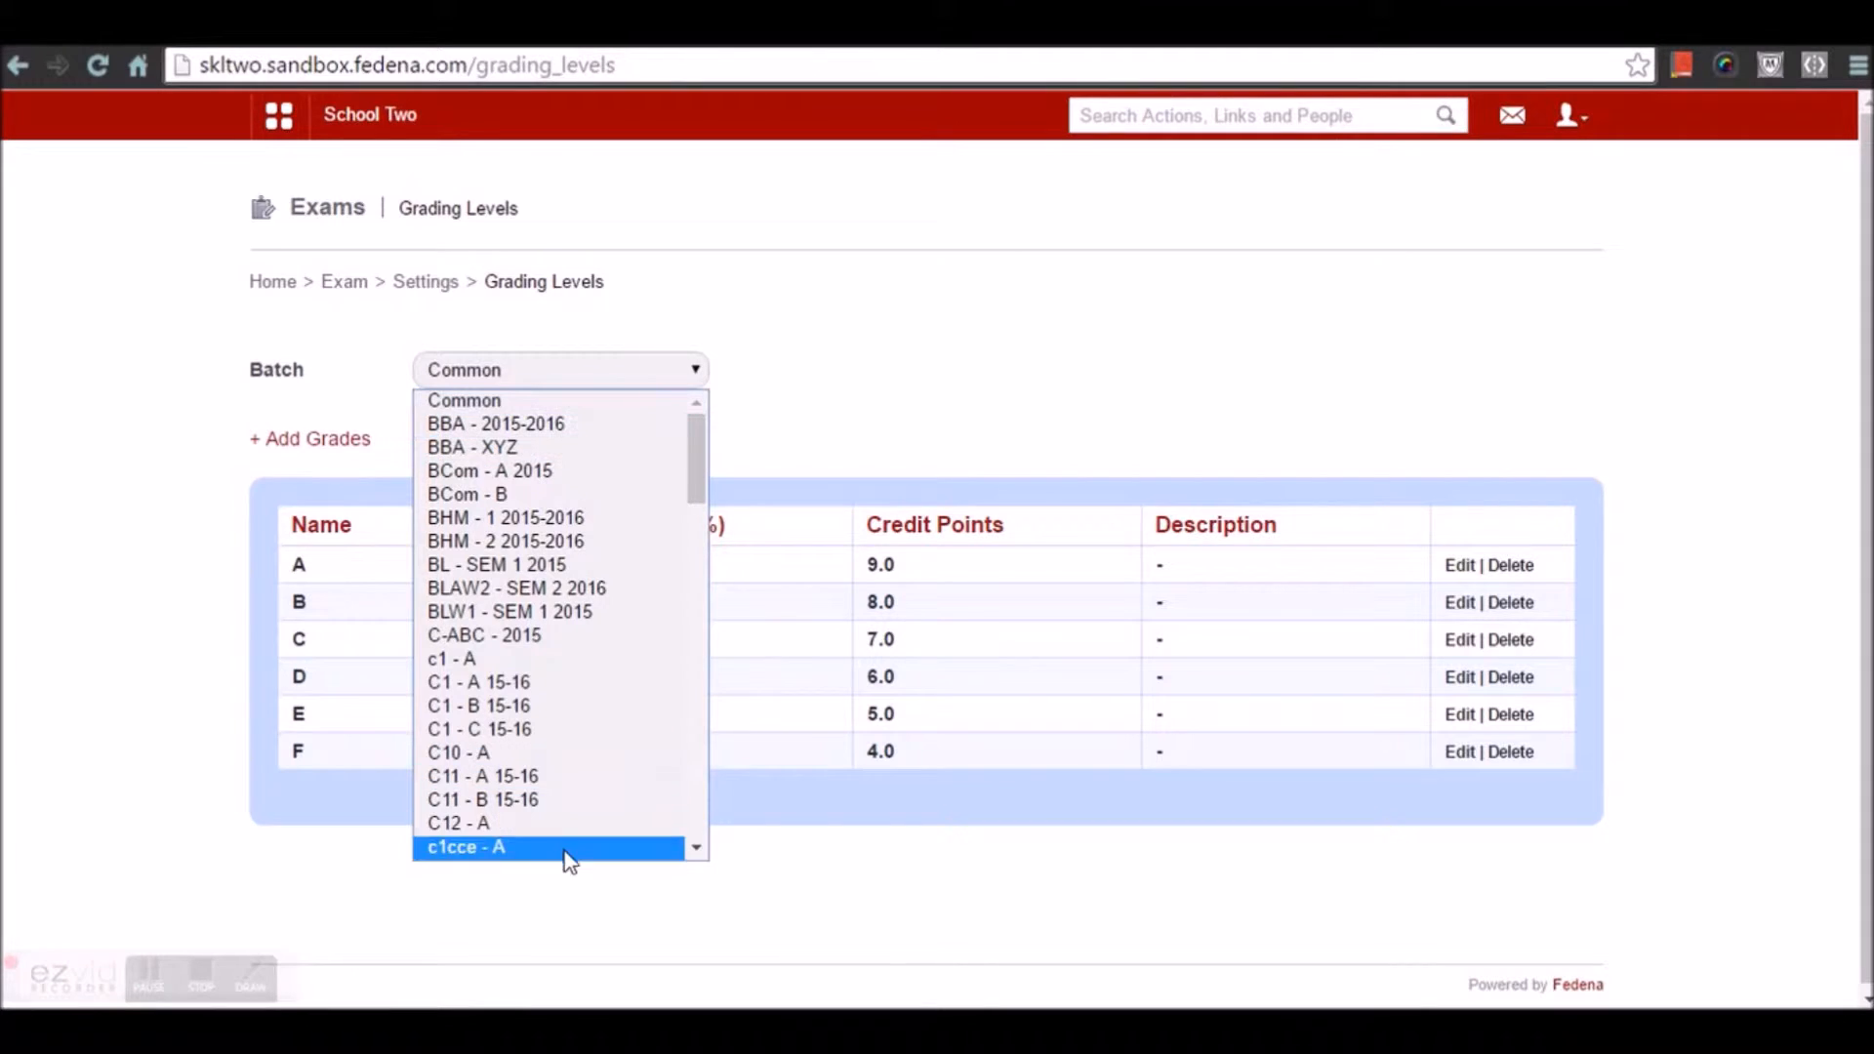
pyautogui.click(599, 370)
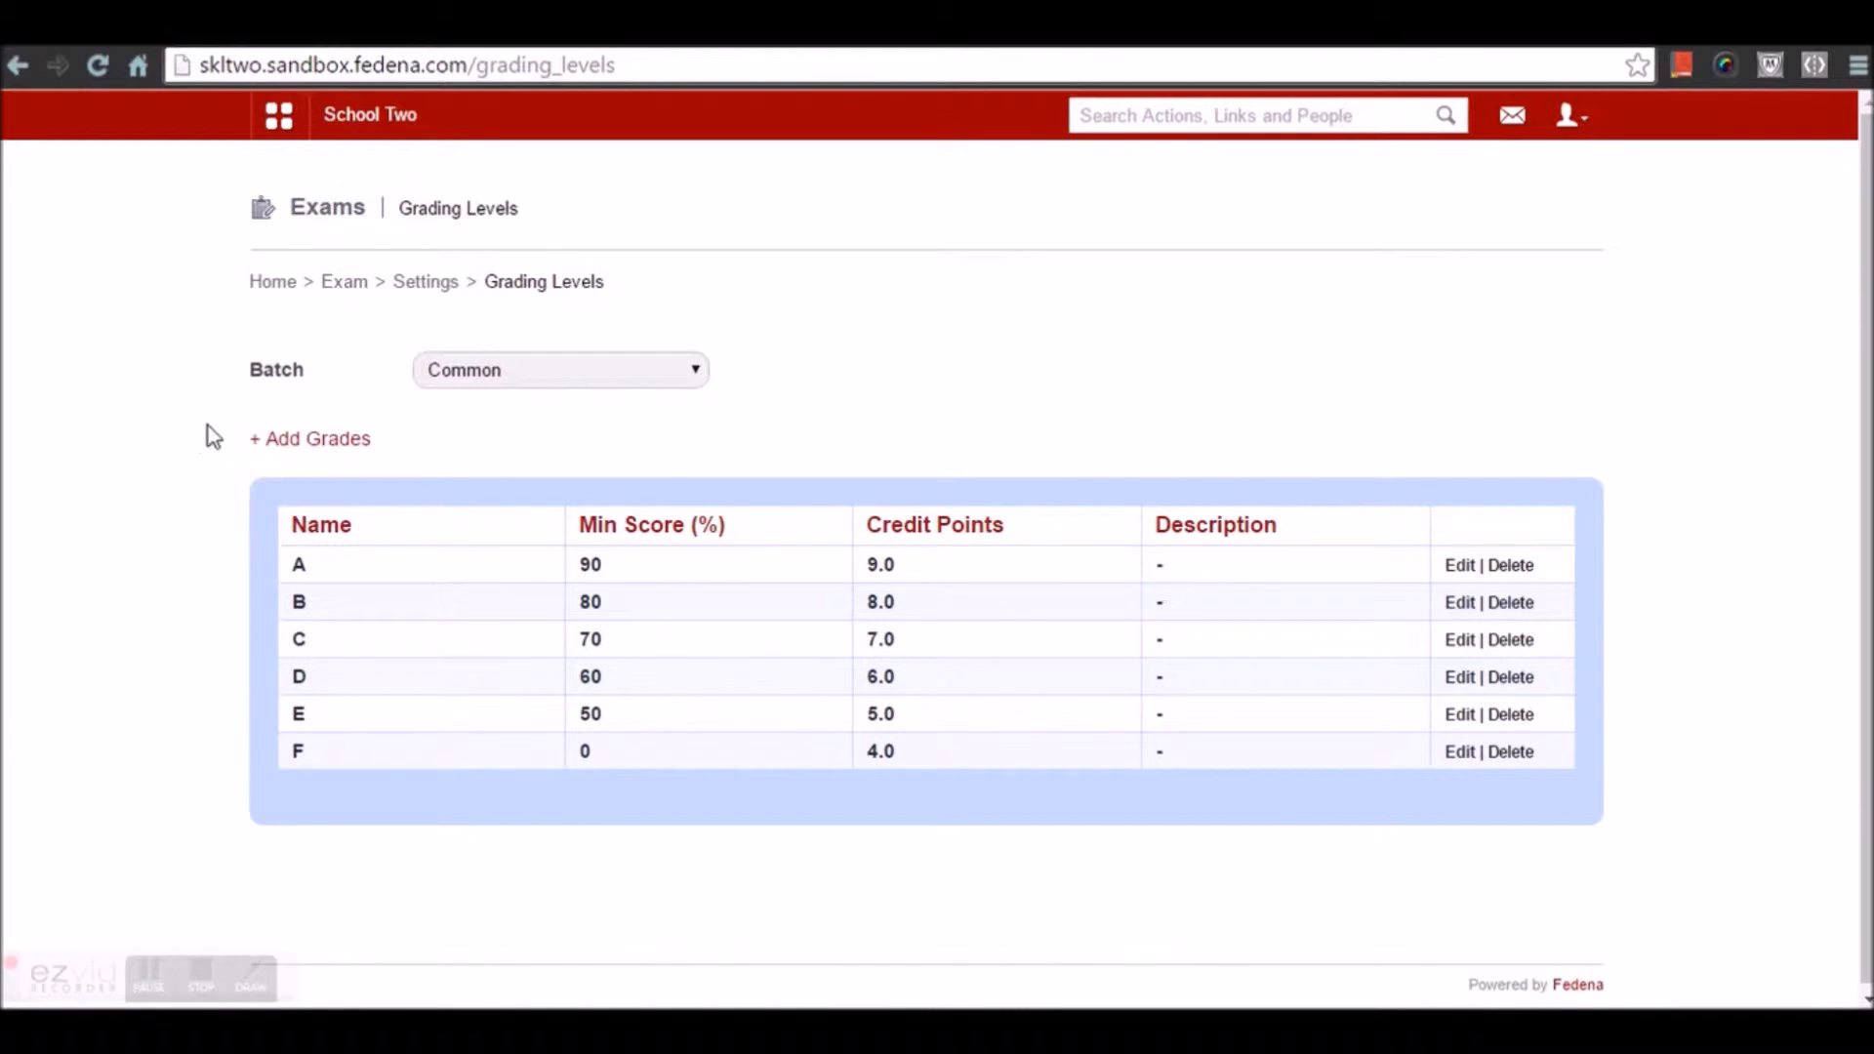
pyautogui.click(1458, 567)
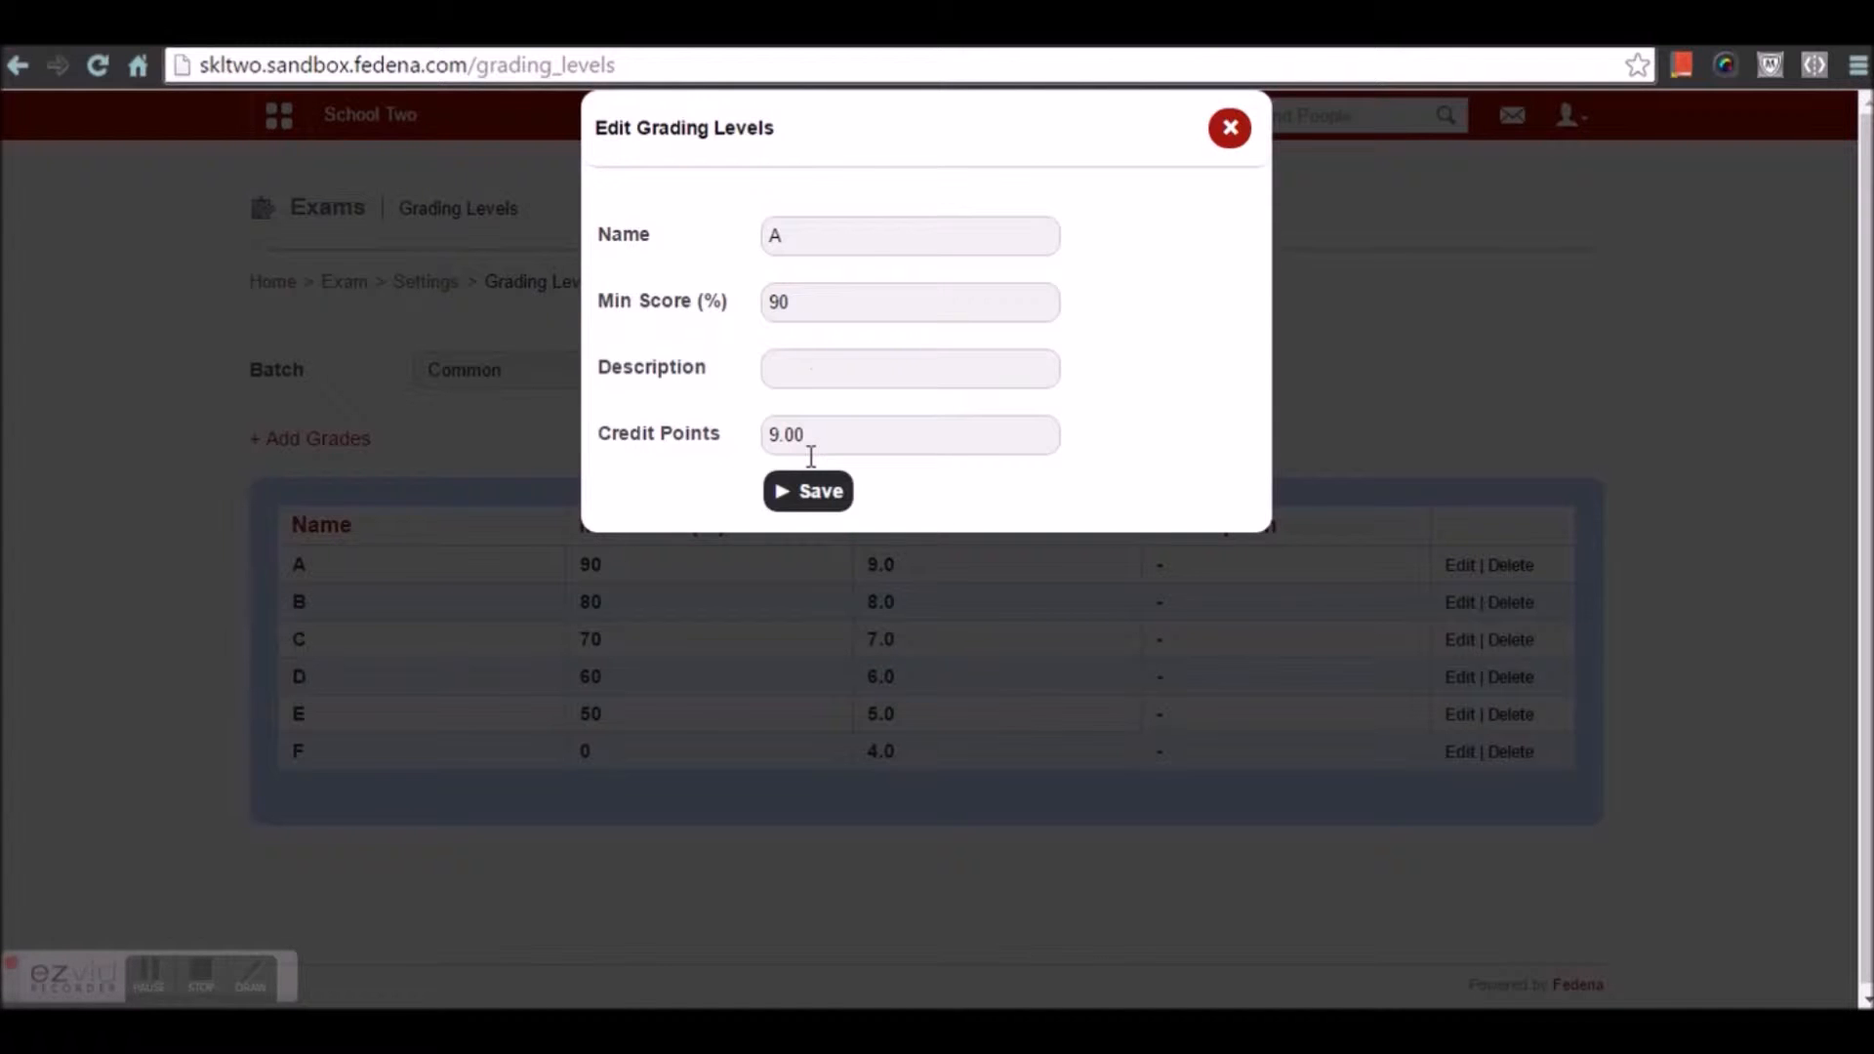
pyautogui.click(1227, 134)
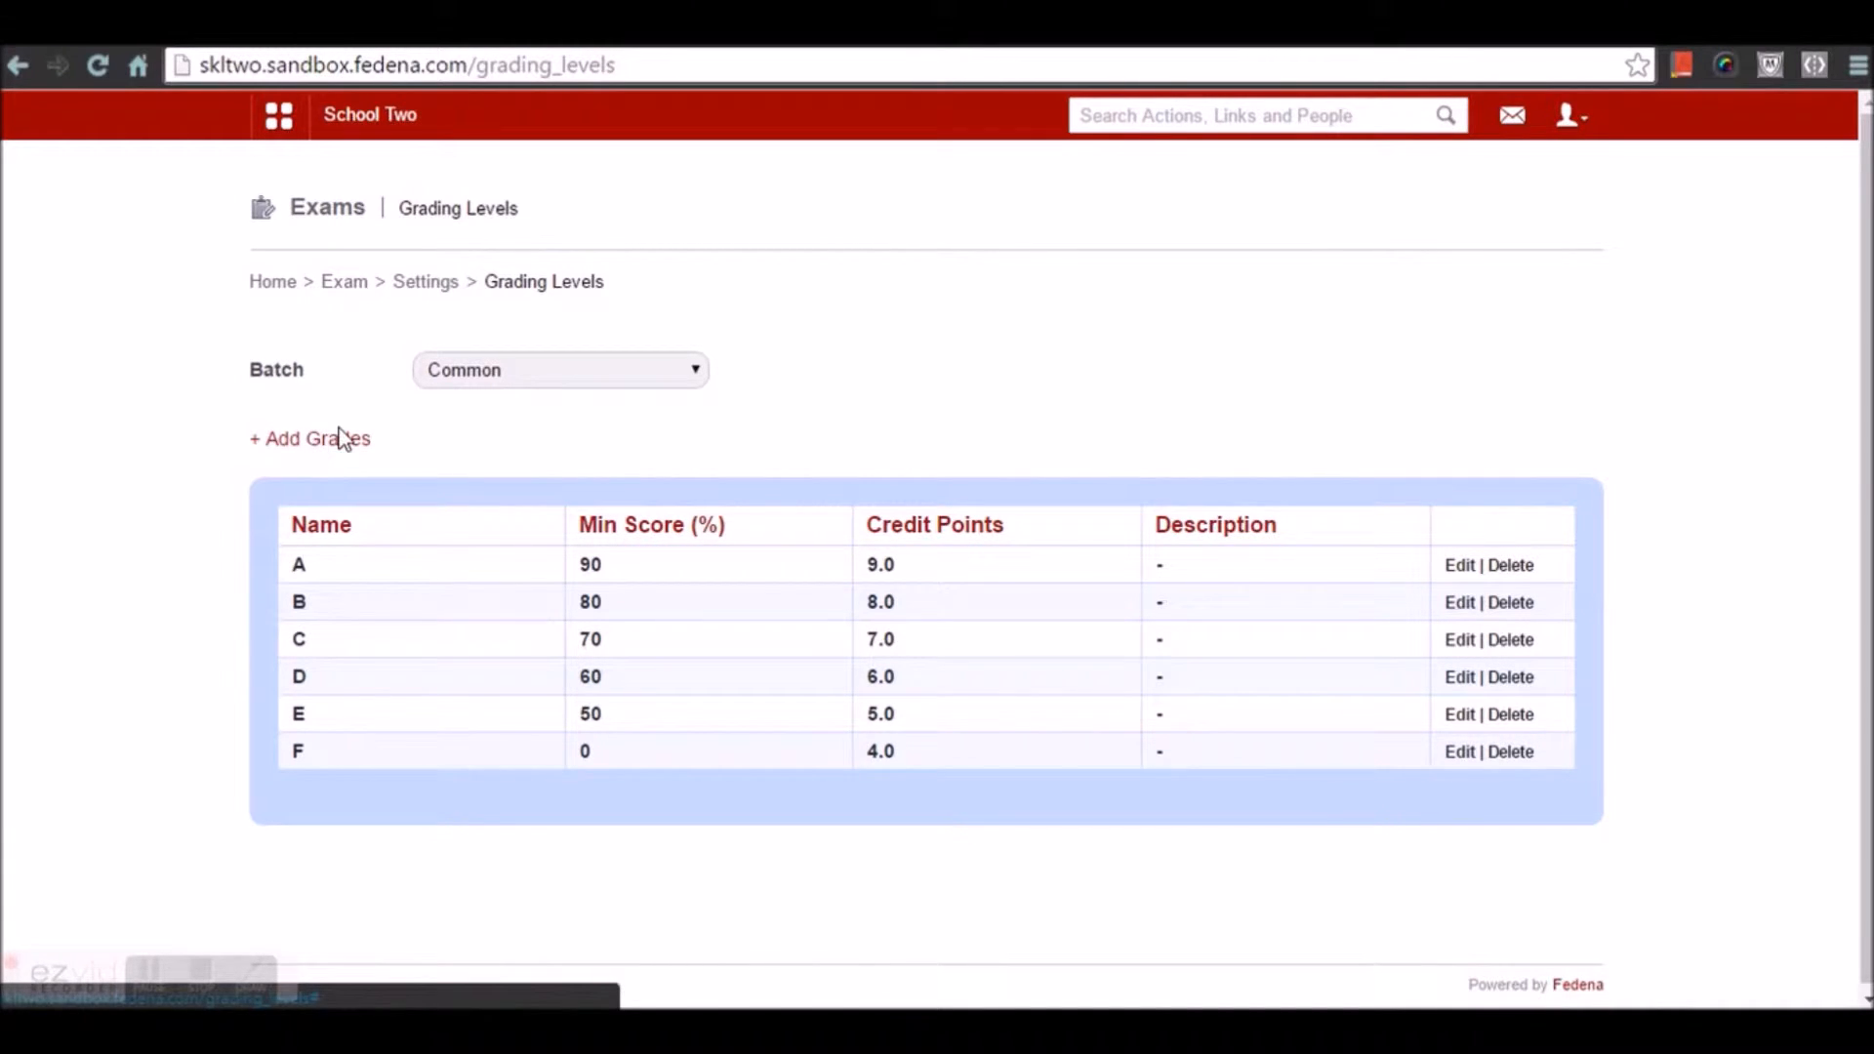
# Open Class 1's Ranking Levels and load High performer (90.00%, 2 subjects) for editing
pyautogui.click(444, 293)
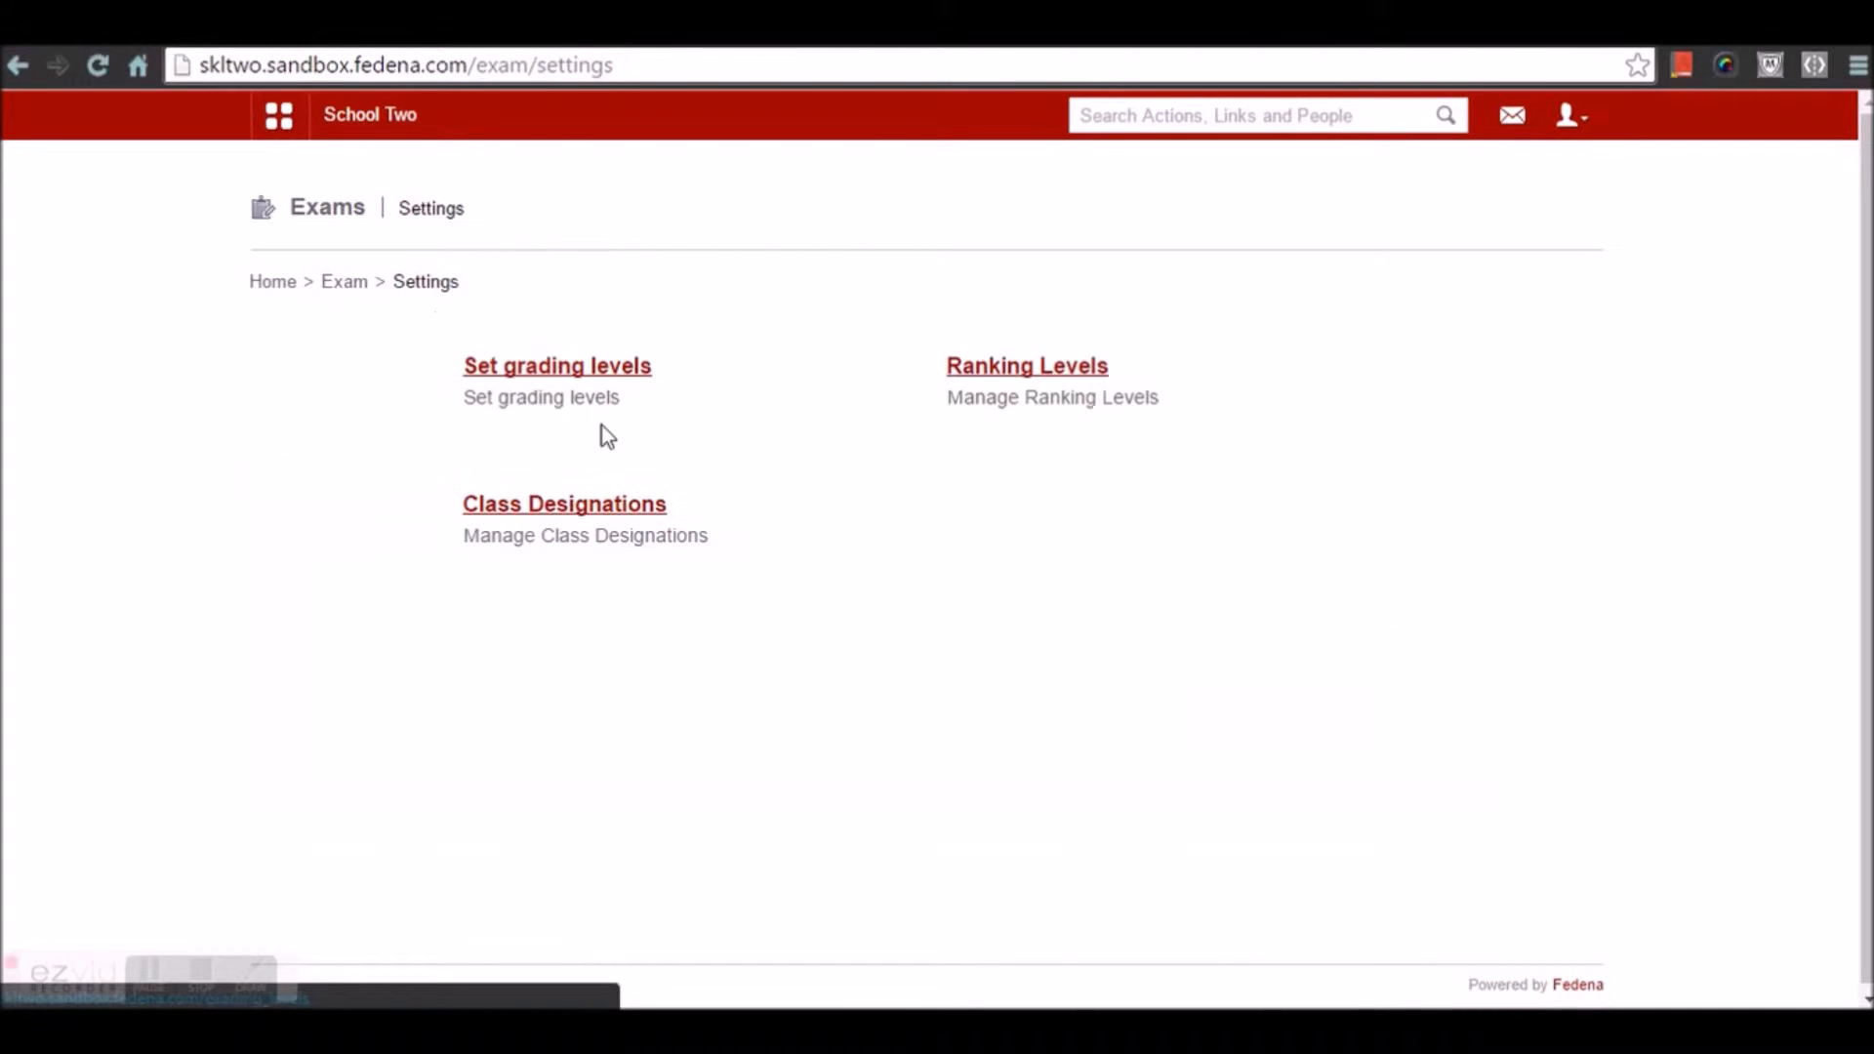
pyautogui.click(1041, 376)
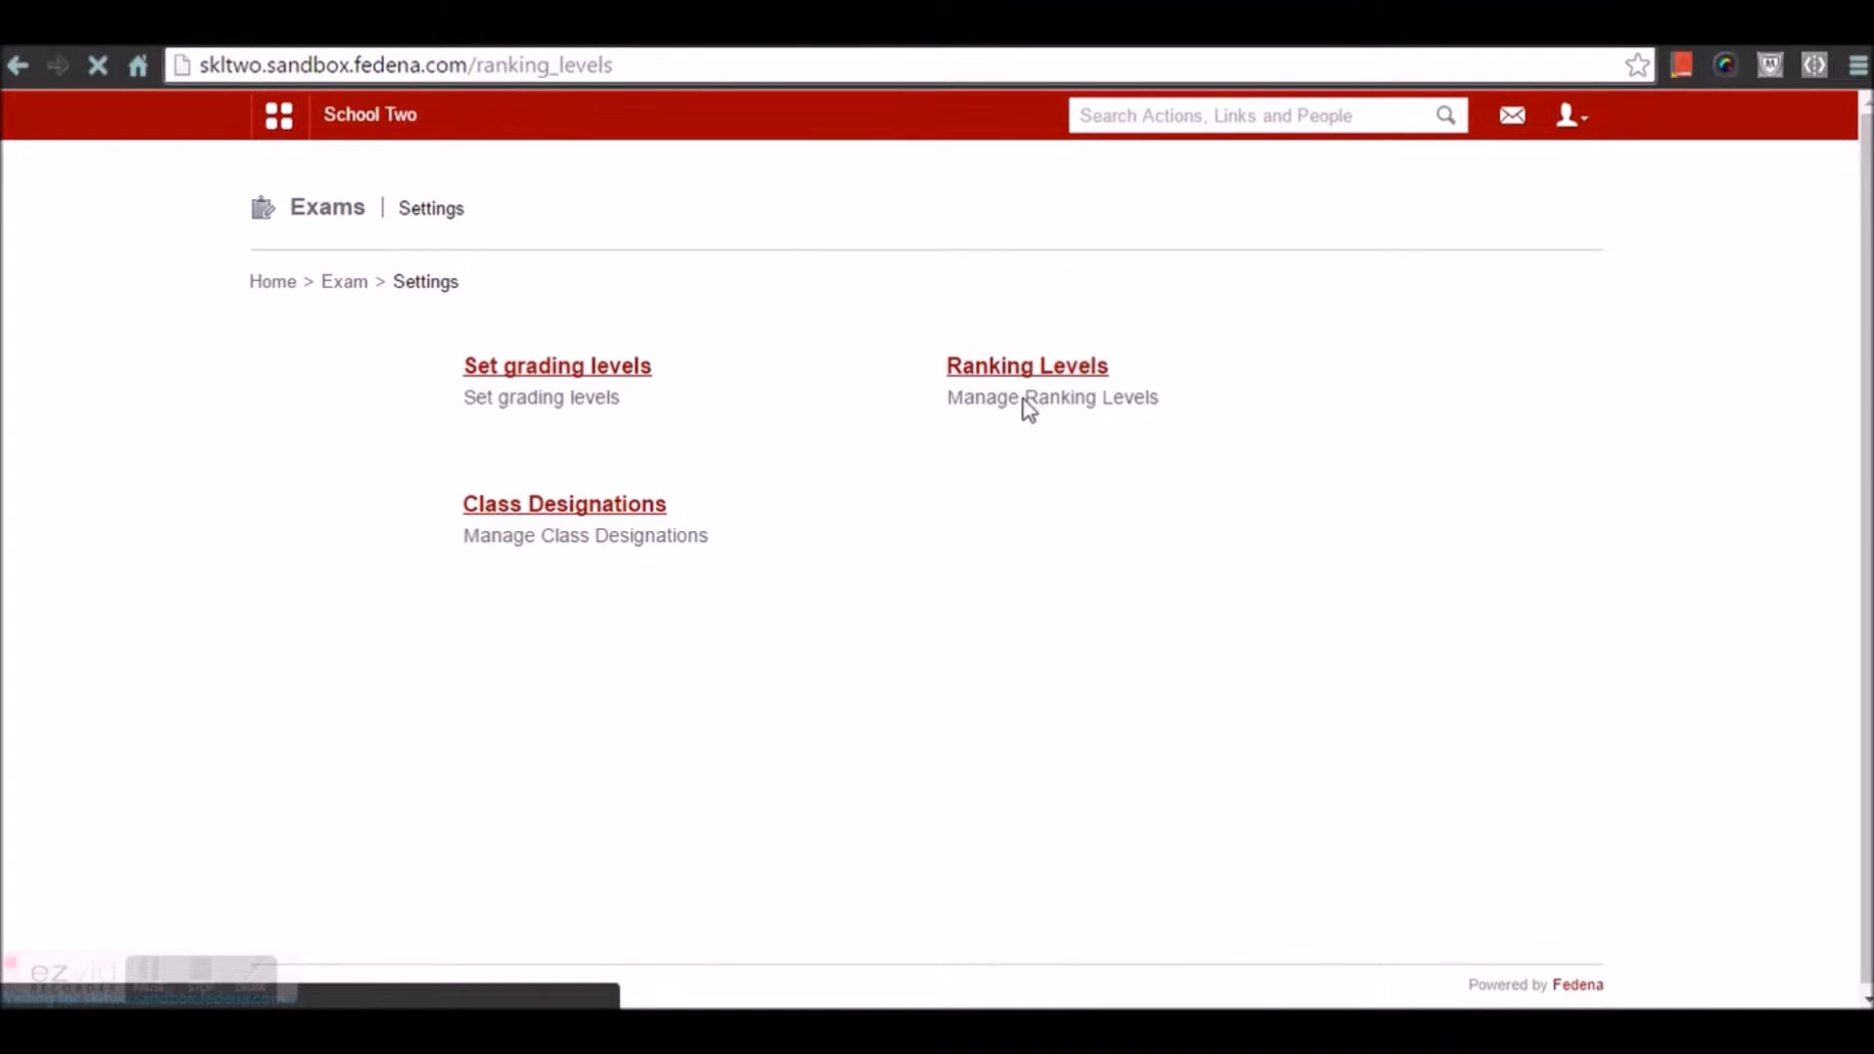
pyautogui.click(1002, 374)
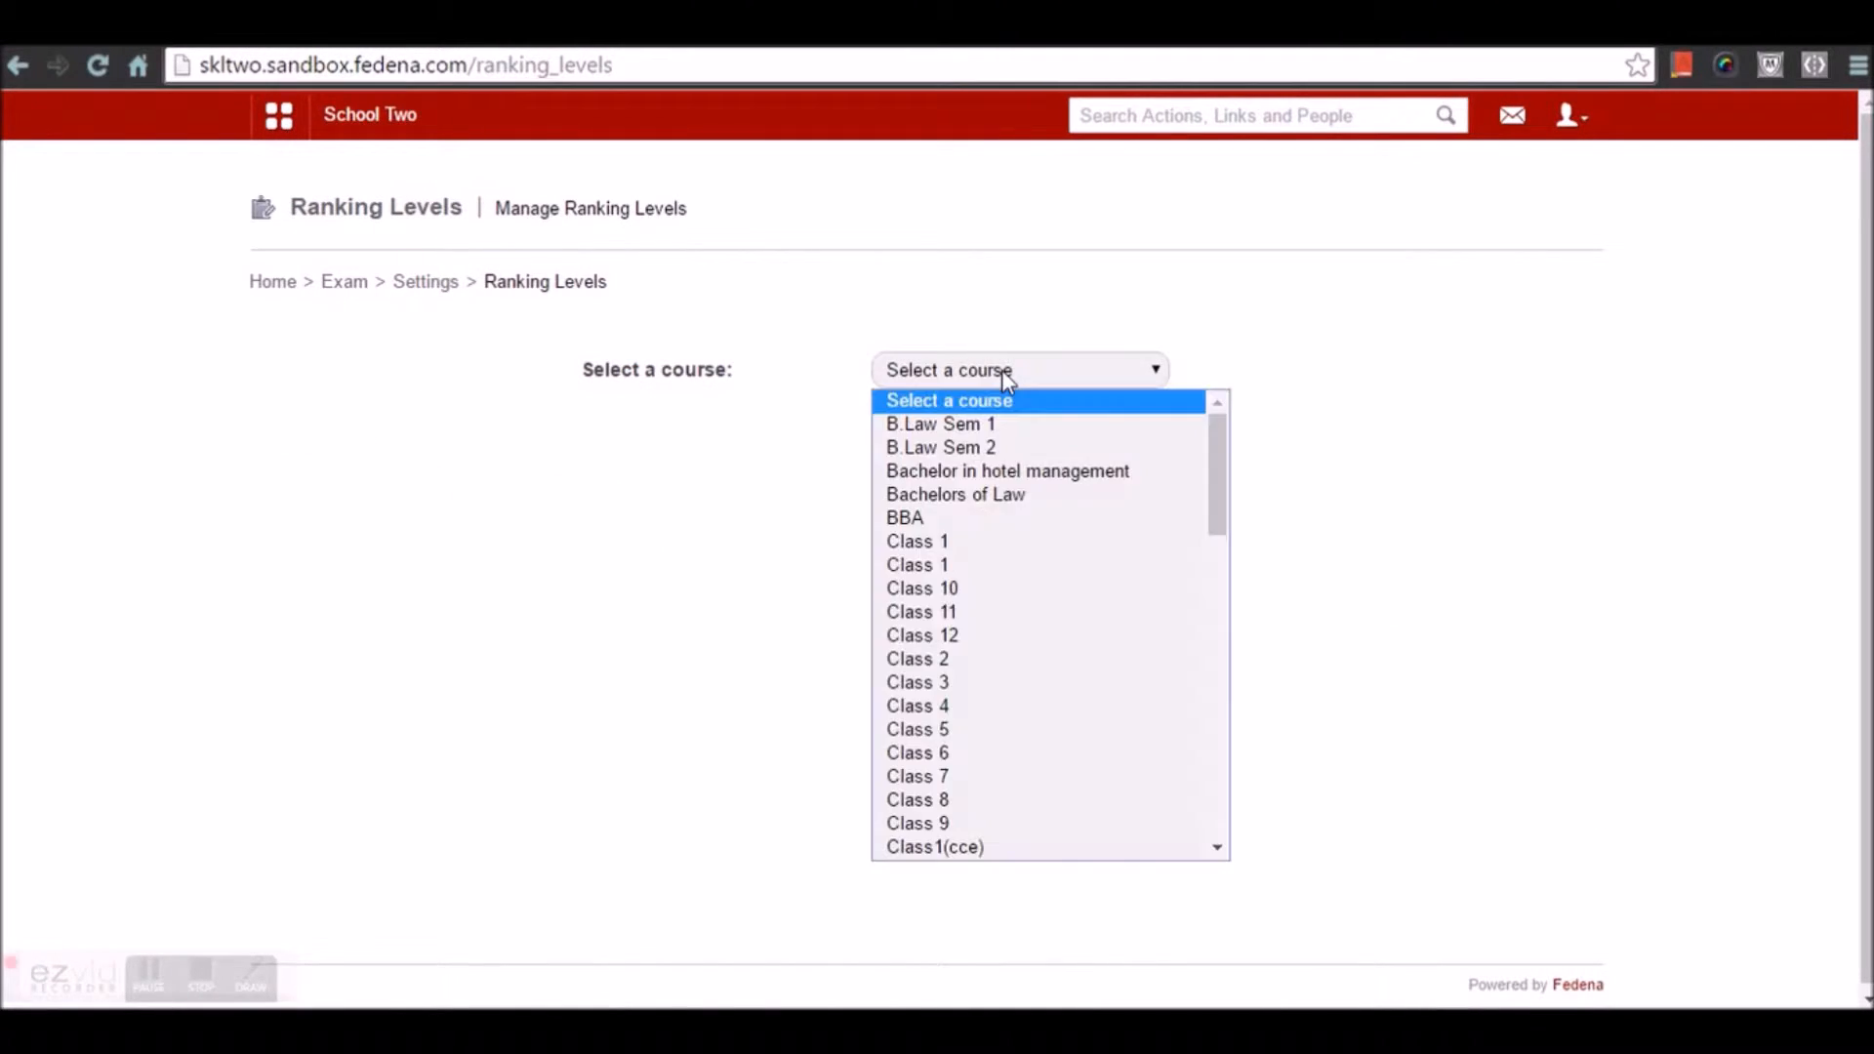
pyautogui.click(970, 572)
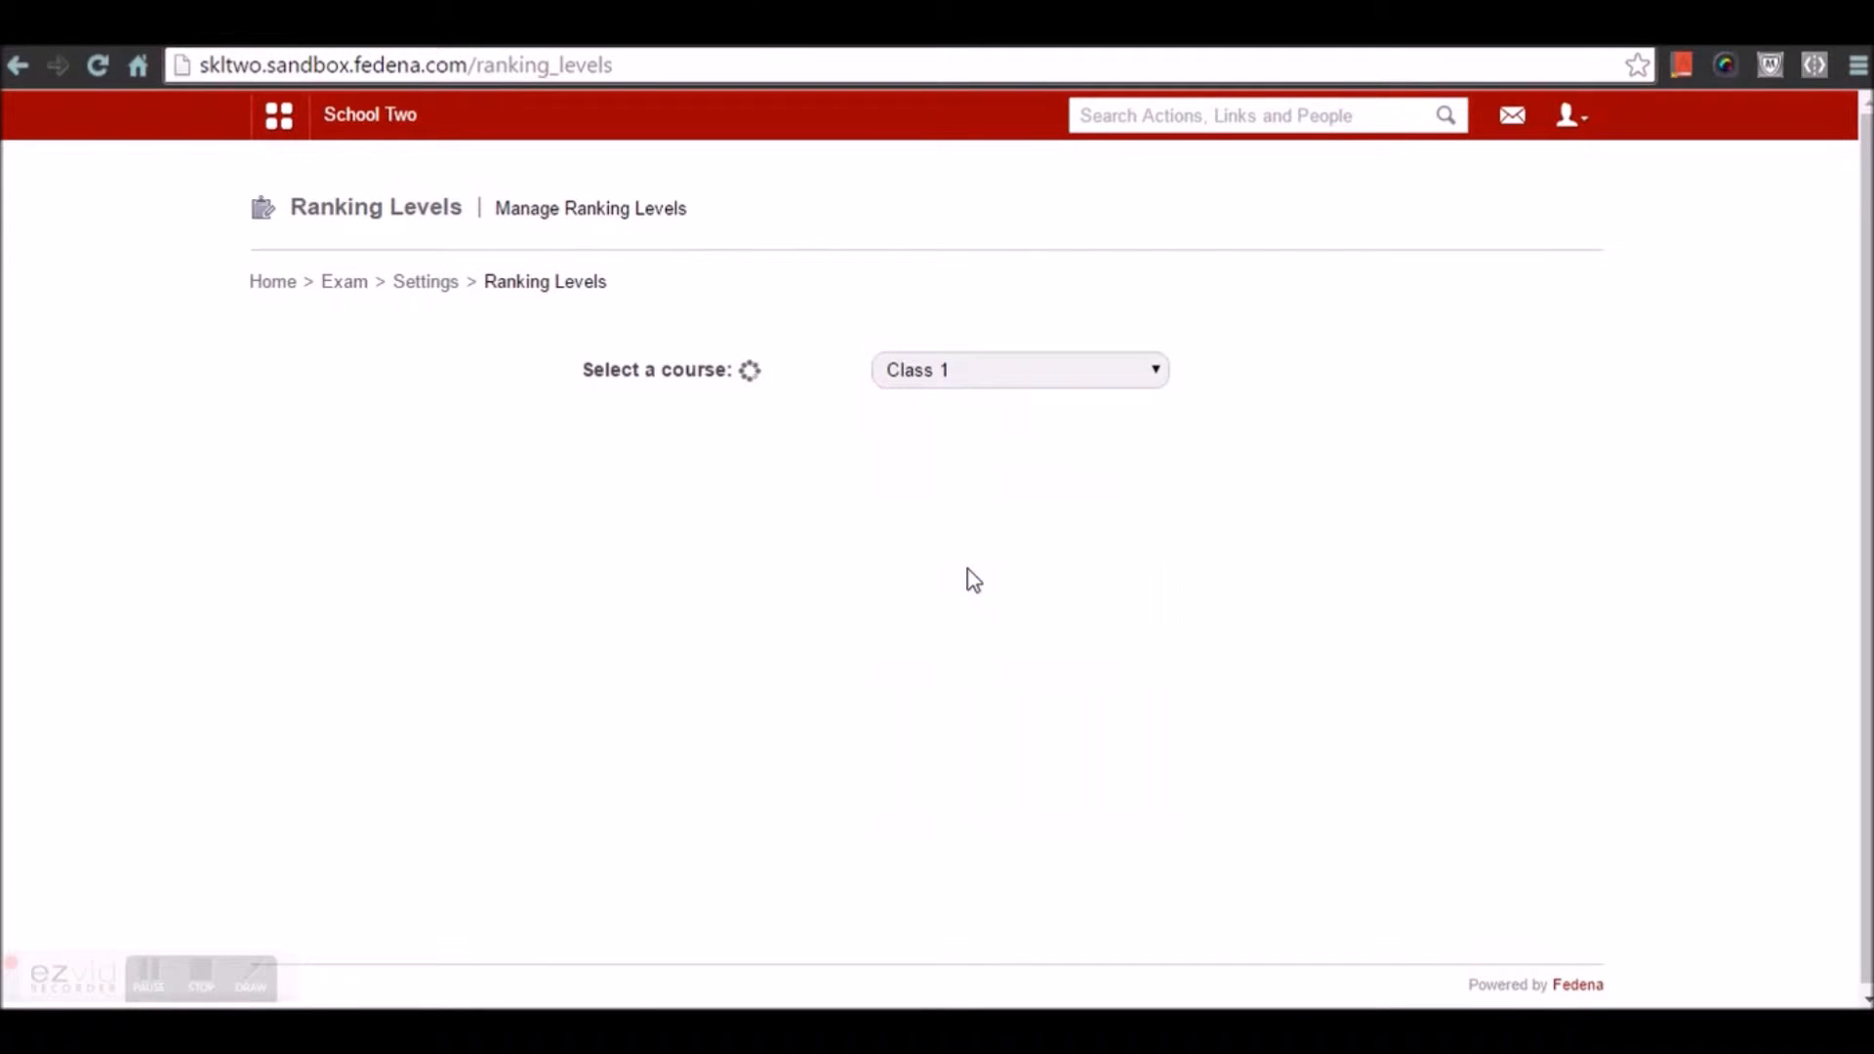
pyautogui.scroll(-3, 970, 572)
pyautogui.scroll(3, 970, 578)
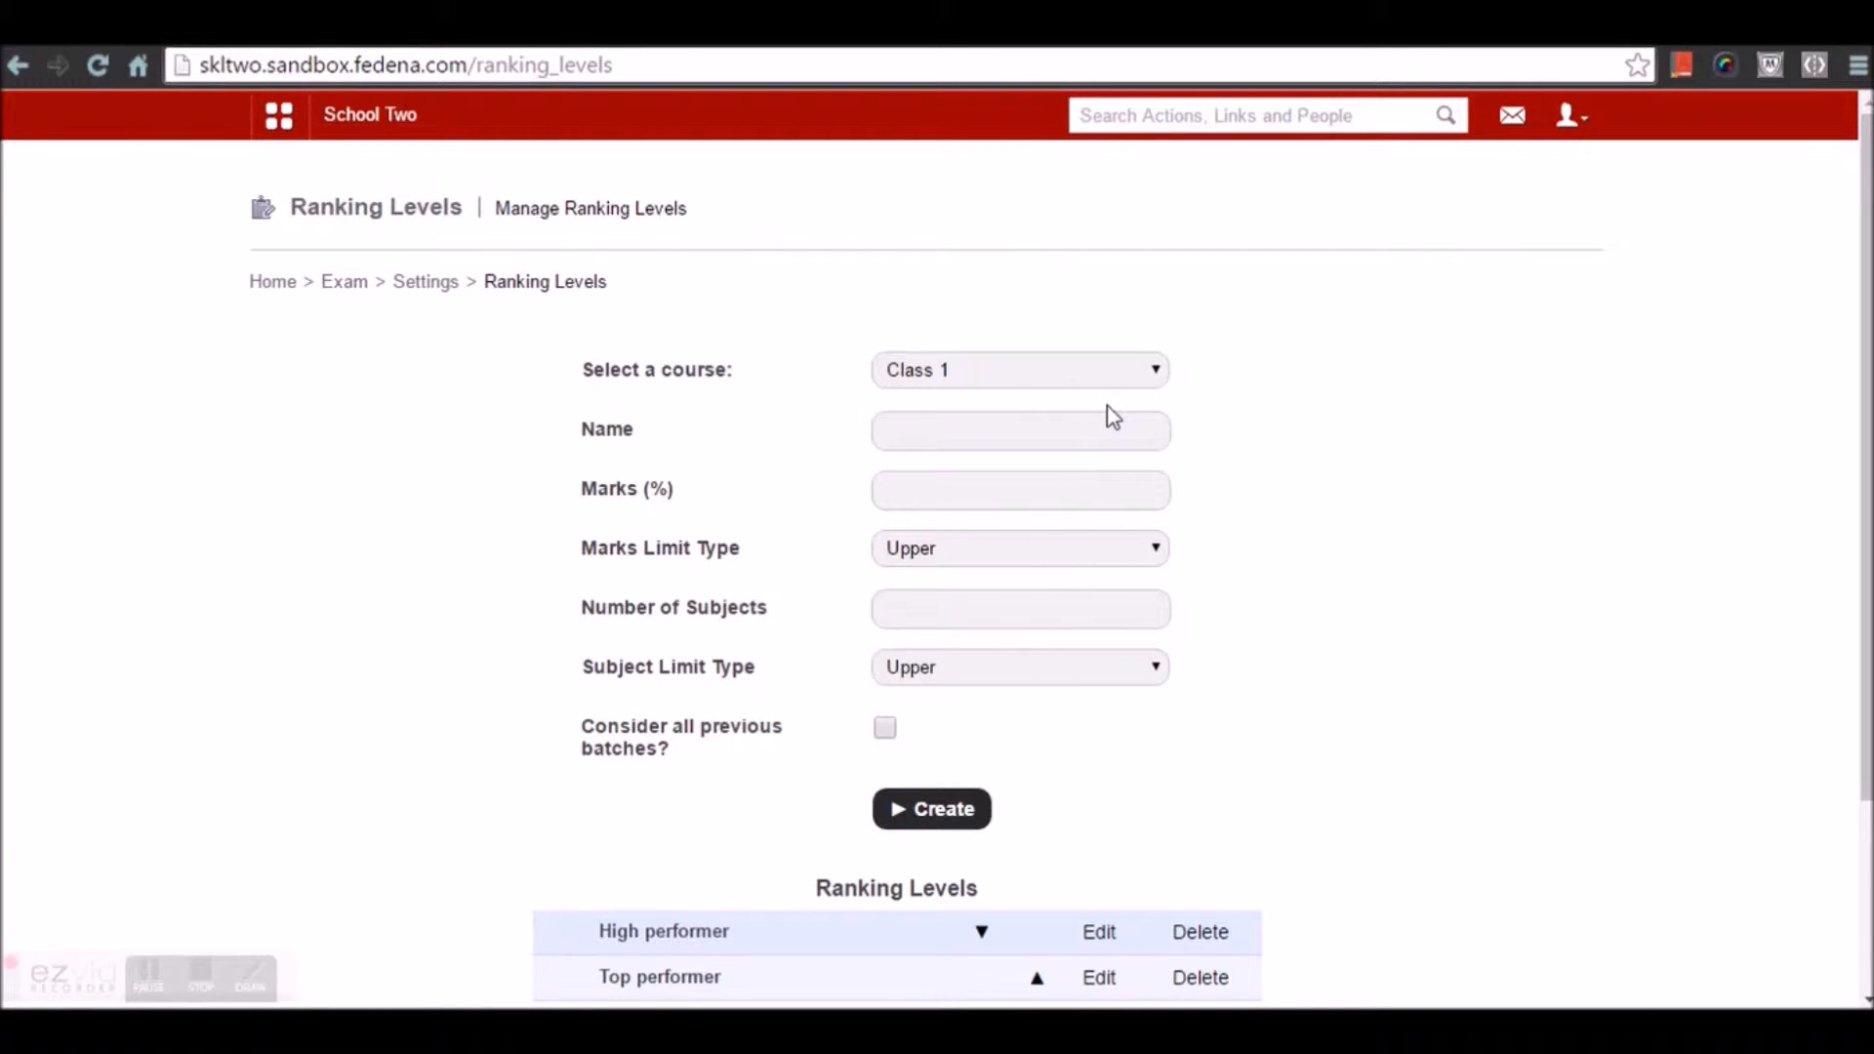
pyautogui.click(1110, 943)
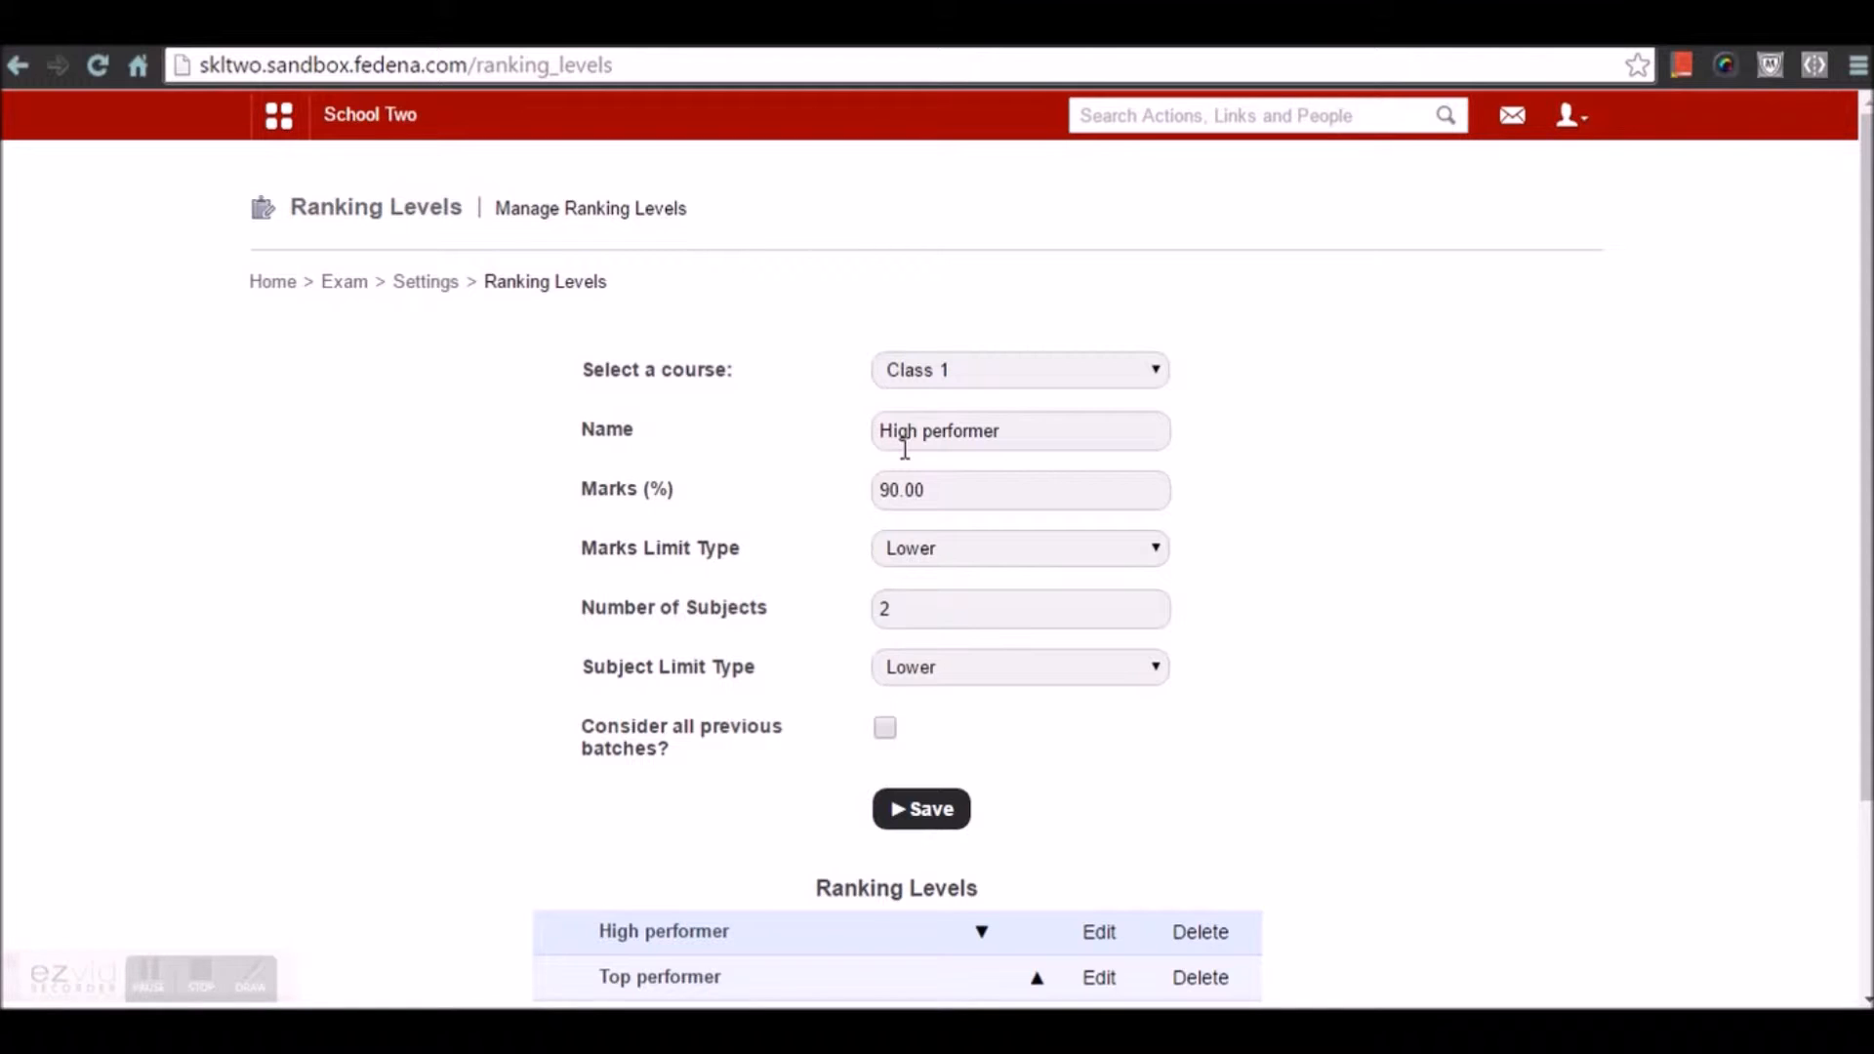
# Keep High performer at 90.00% marks and 2 subjects, both Lower limit type, and save
pyautogui.click(982, 492)
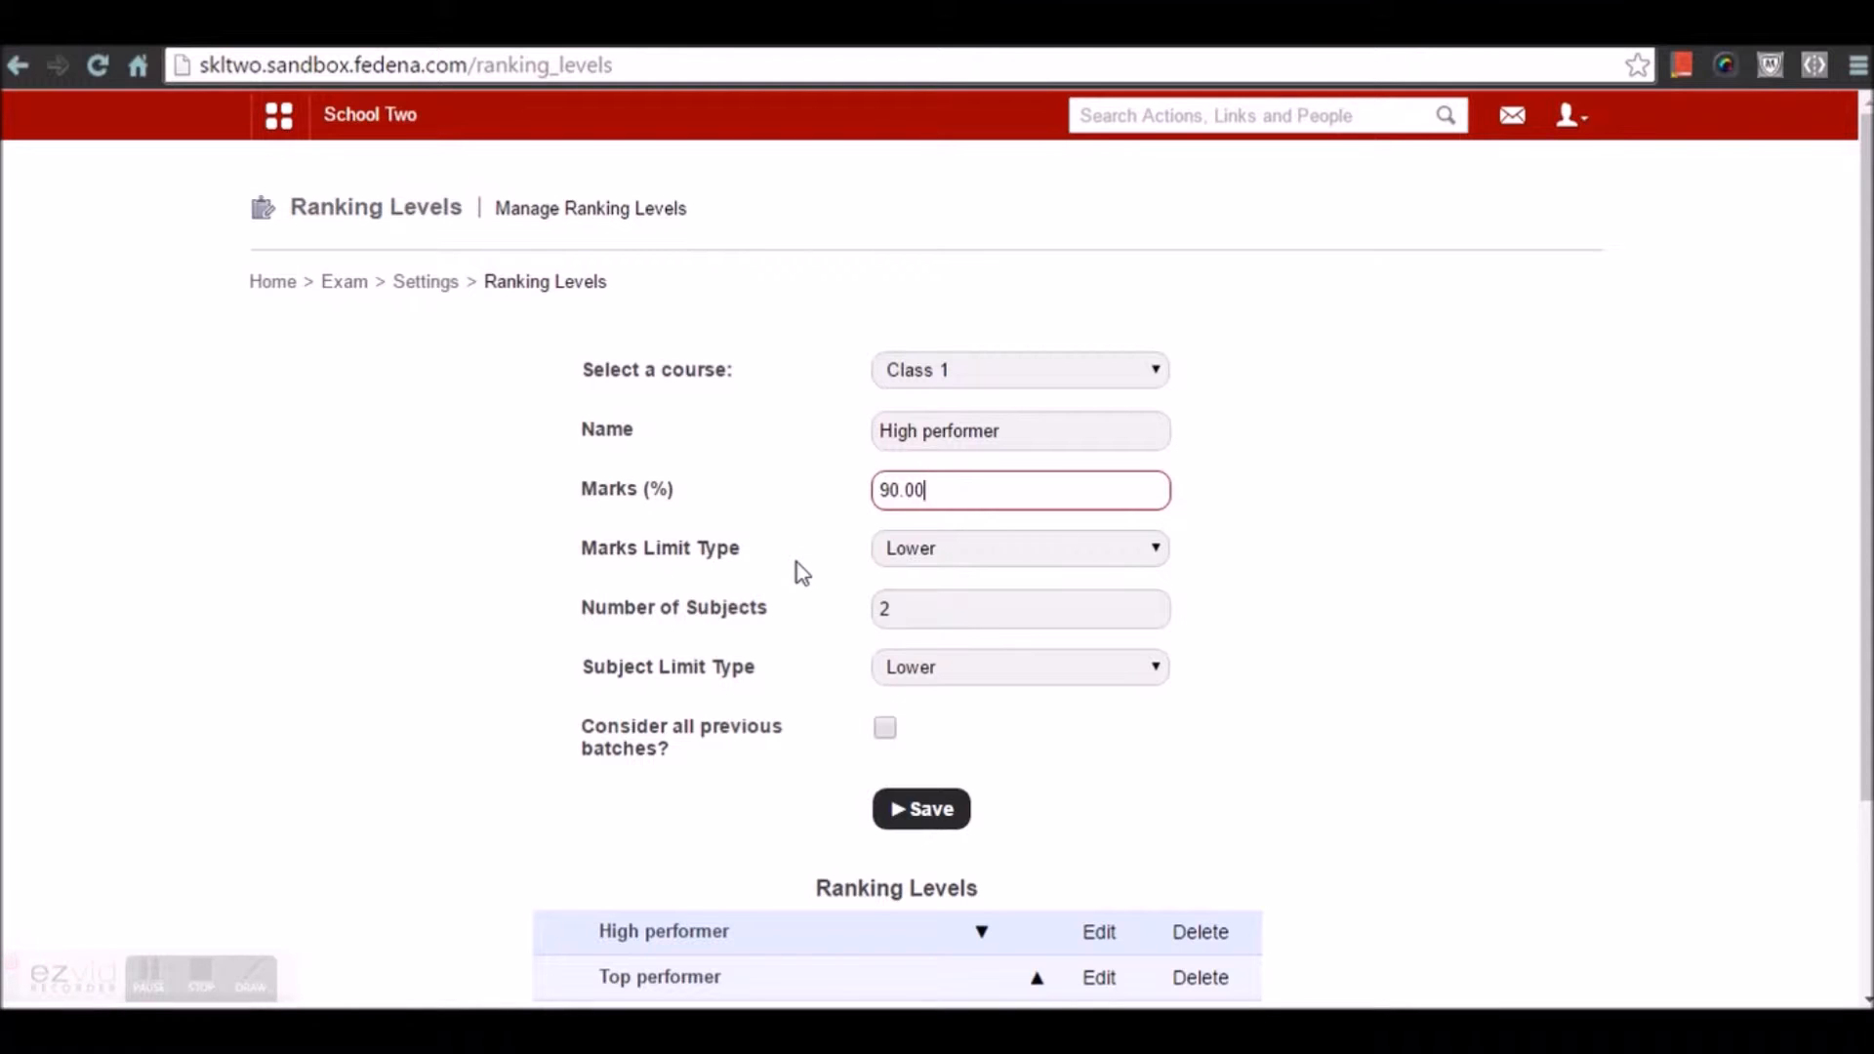
pyautogui.click(902, 552)
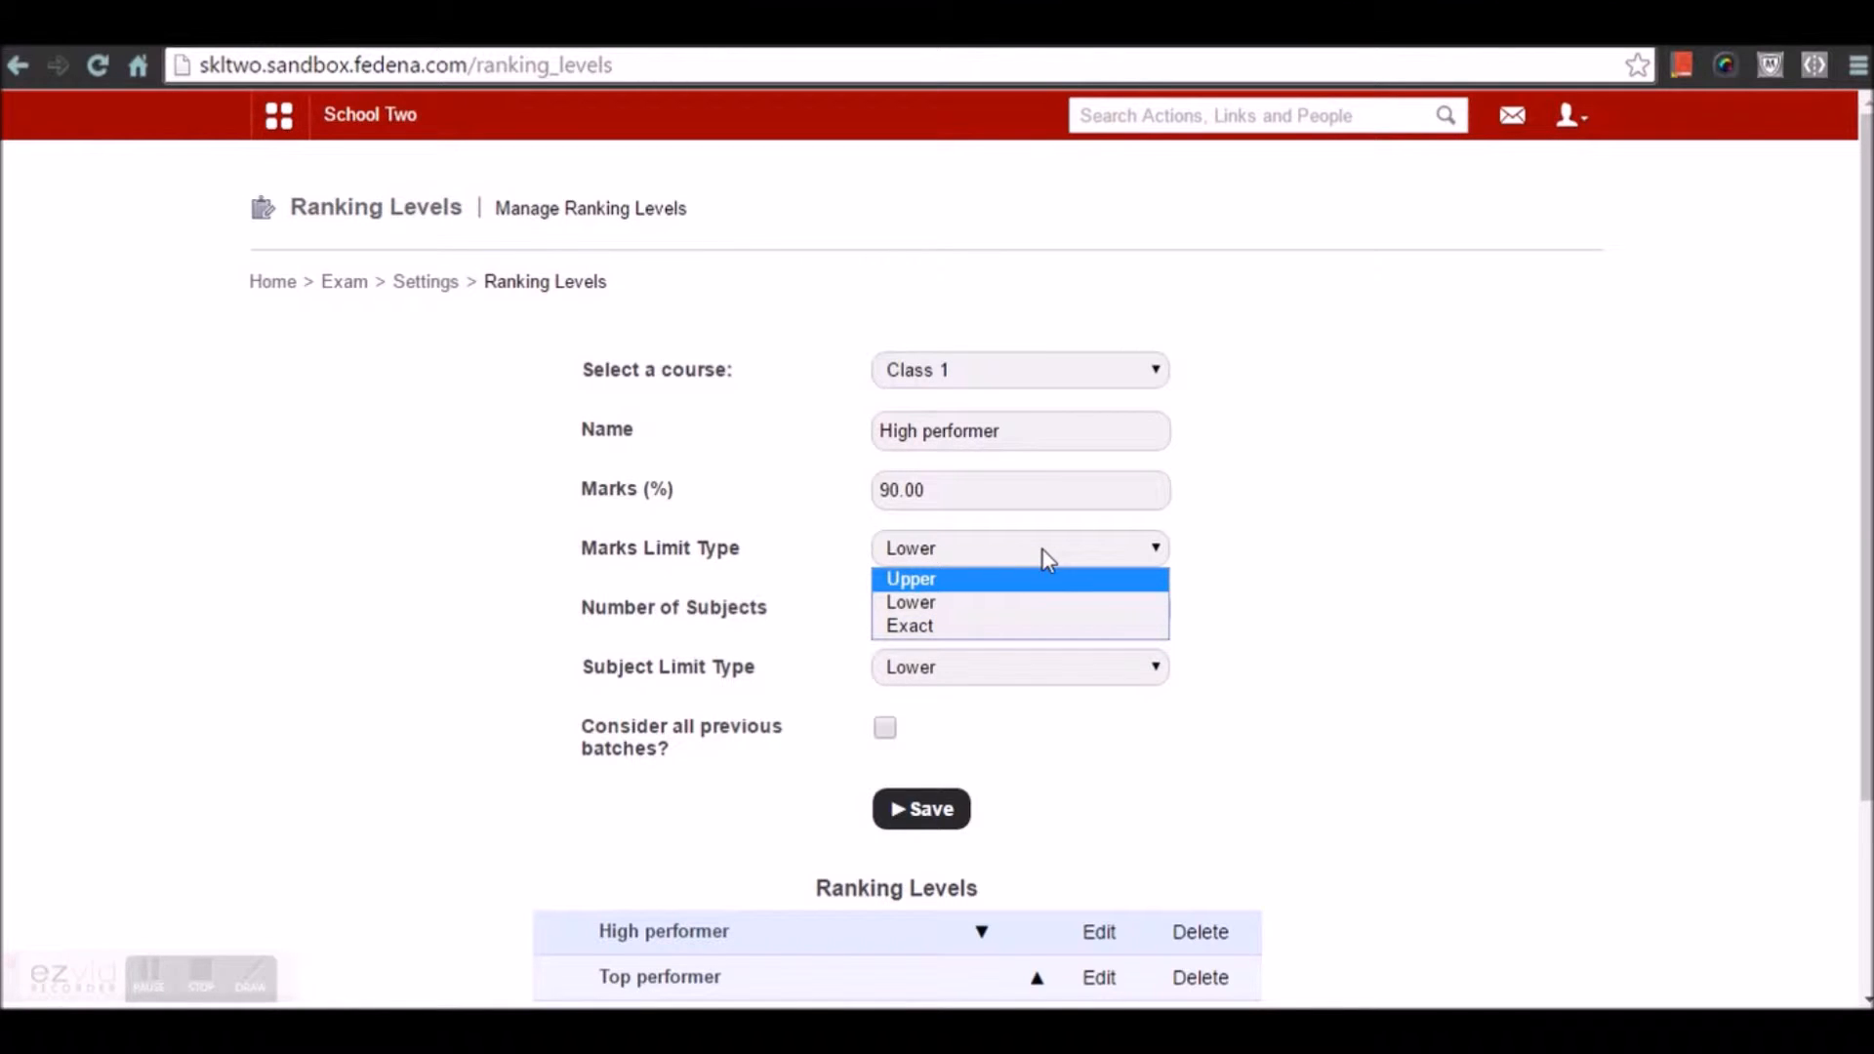
pyautogui.click(967, 610)
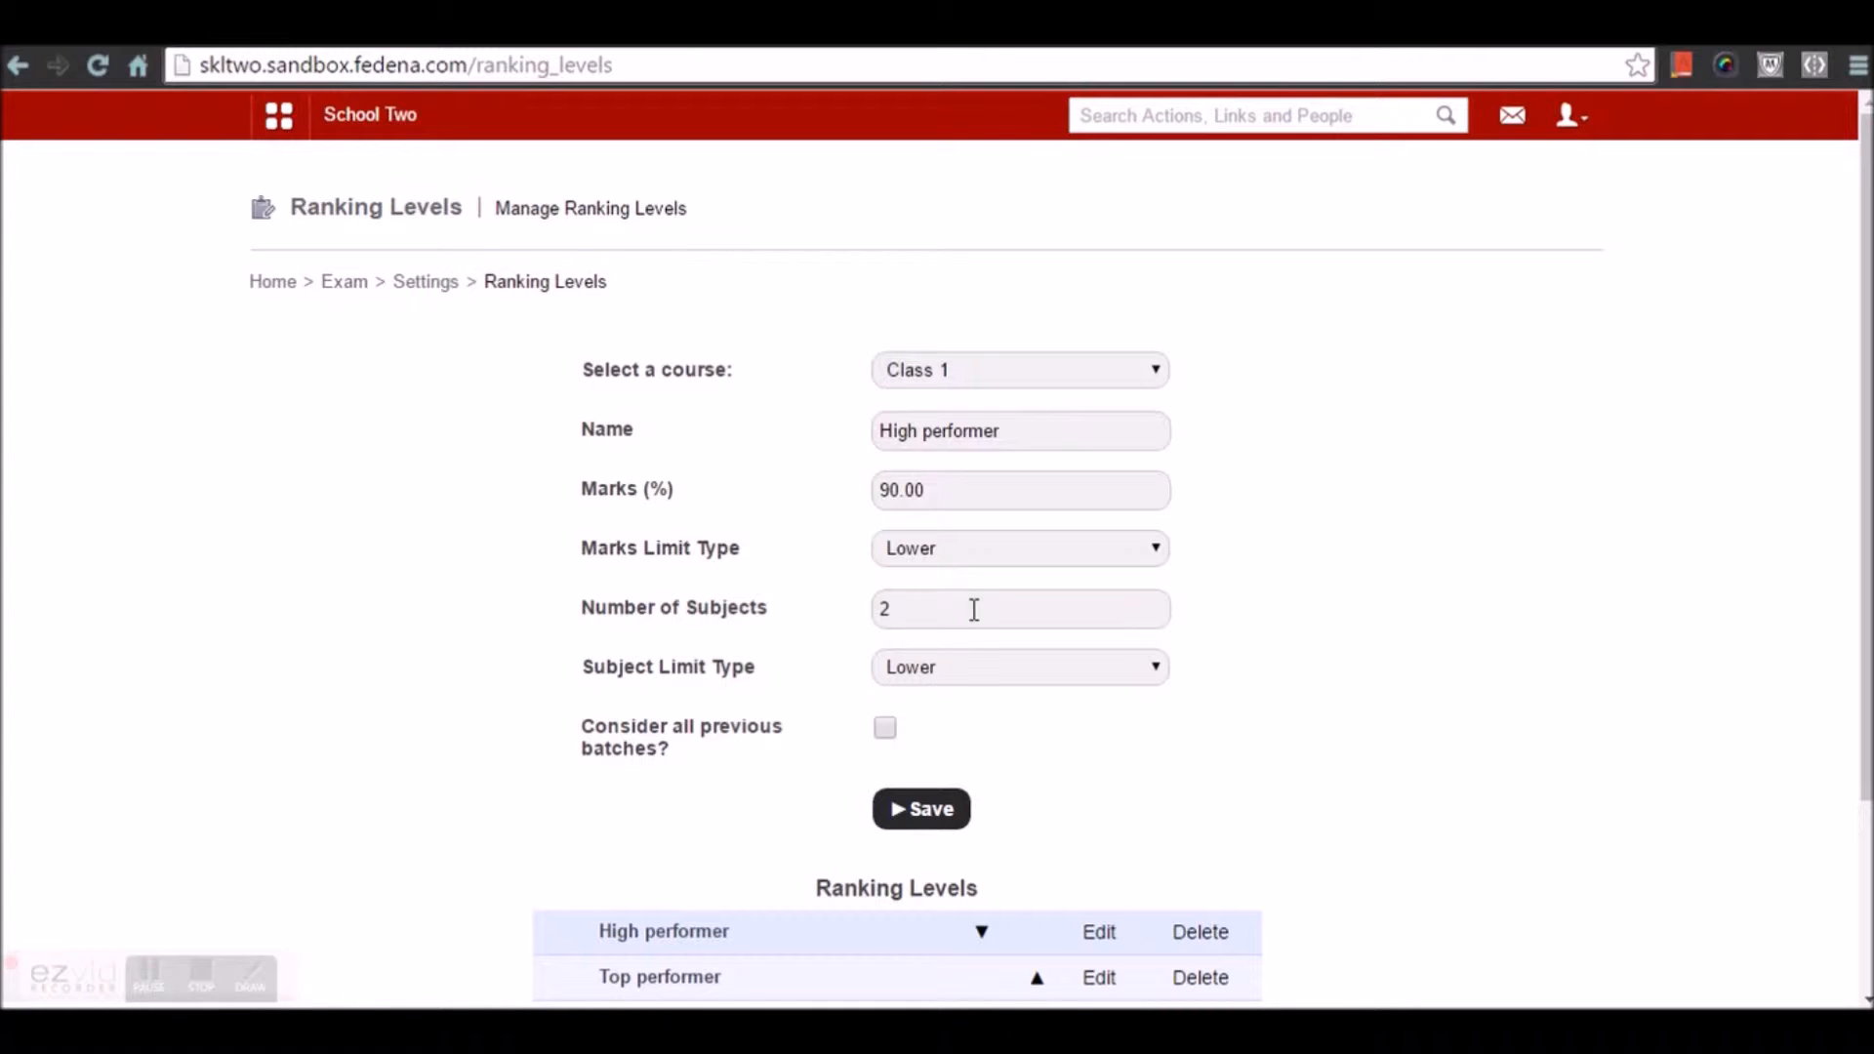
pyautogui.click(971, 667)
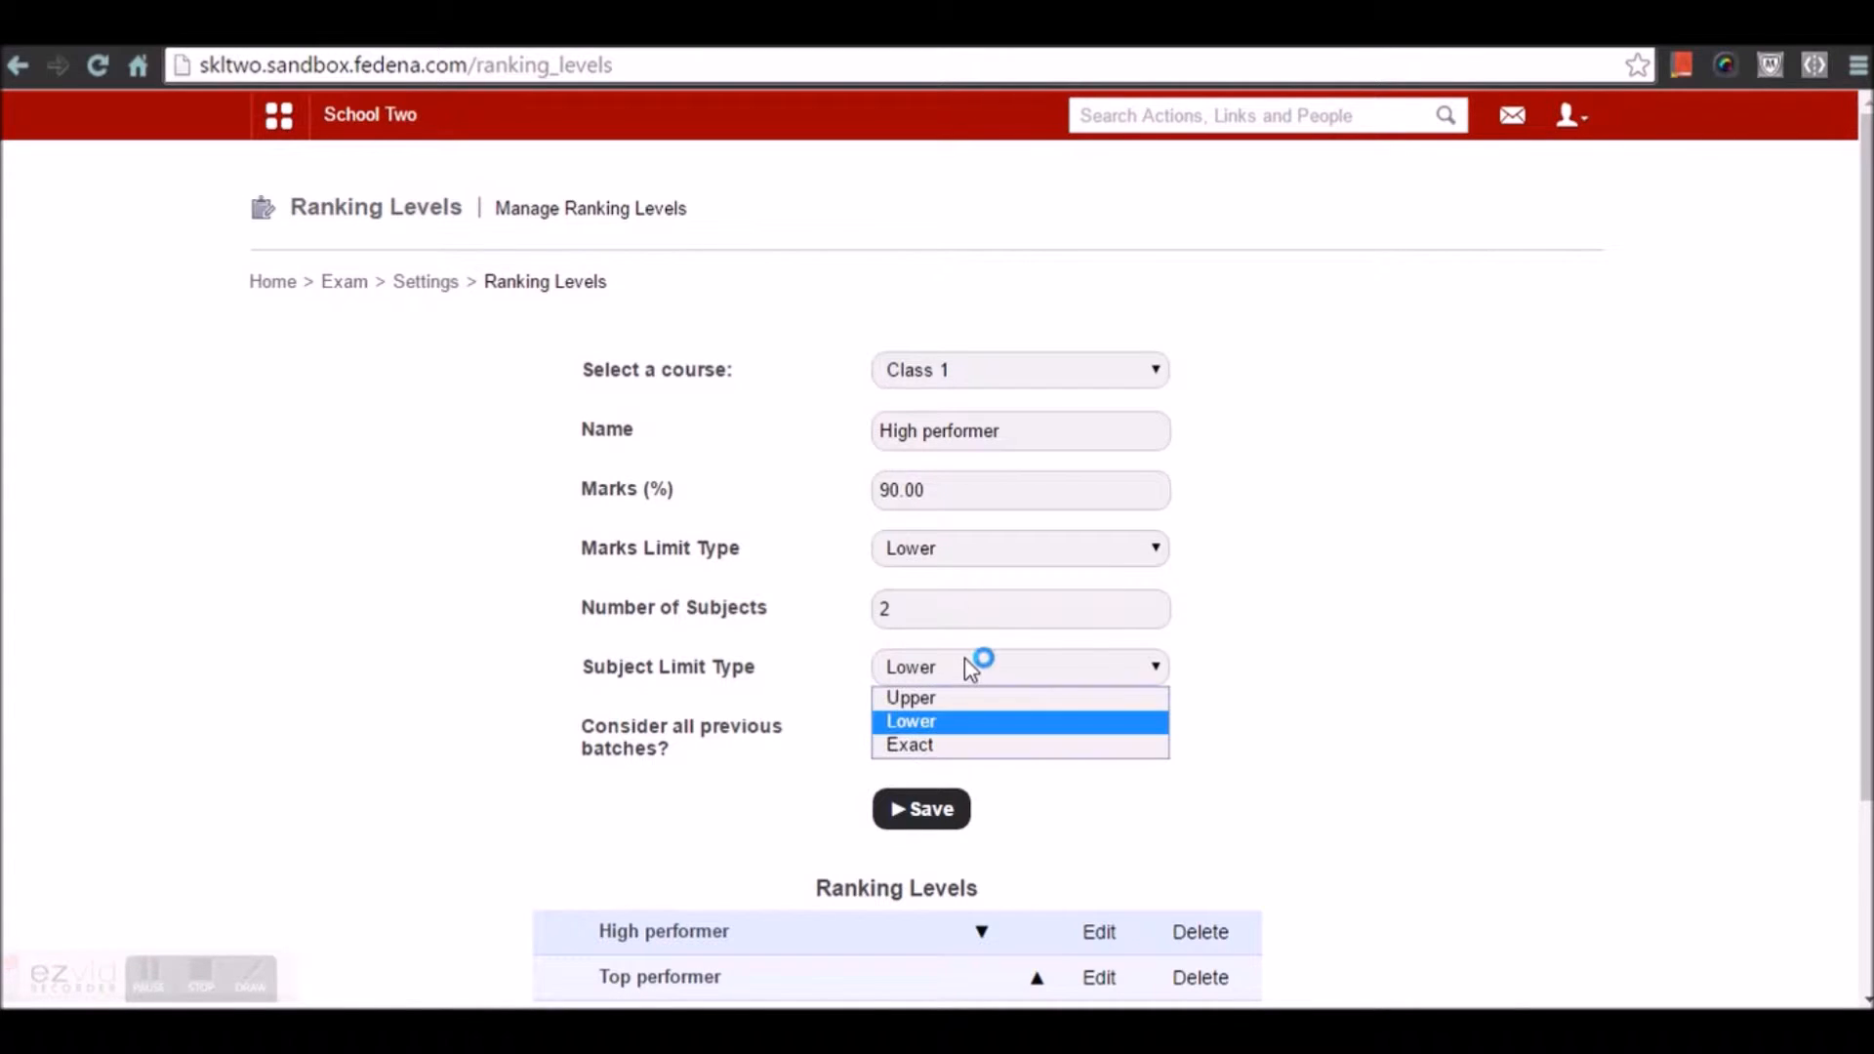
pyautogui.click(941, 720)
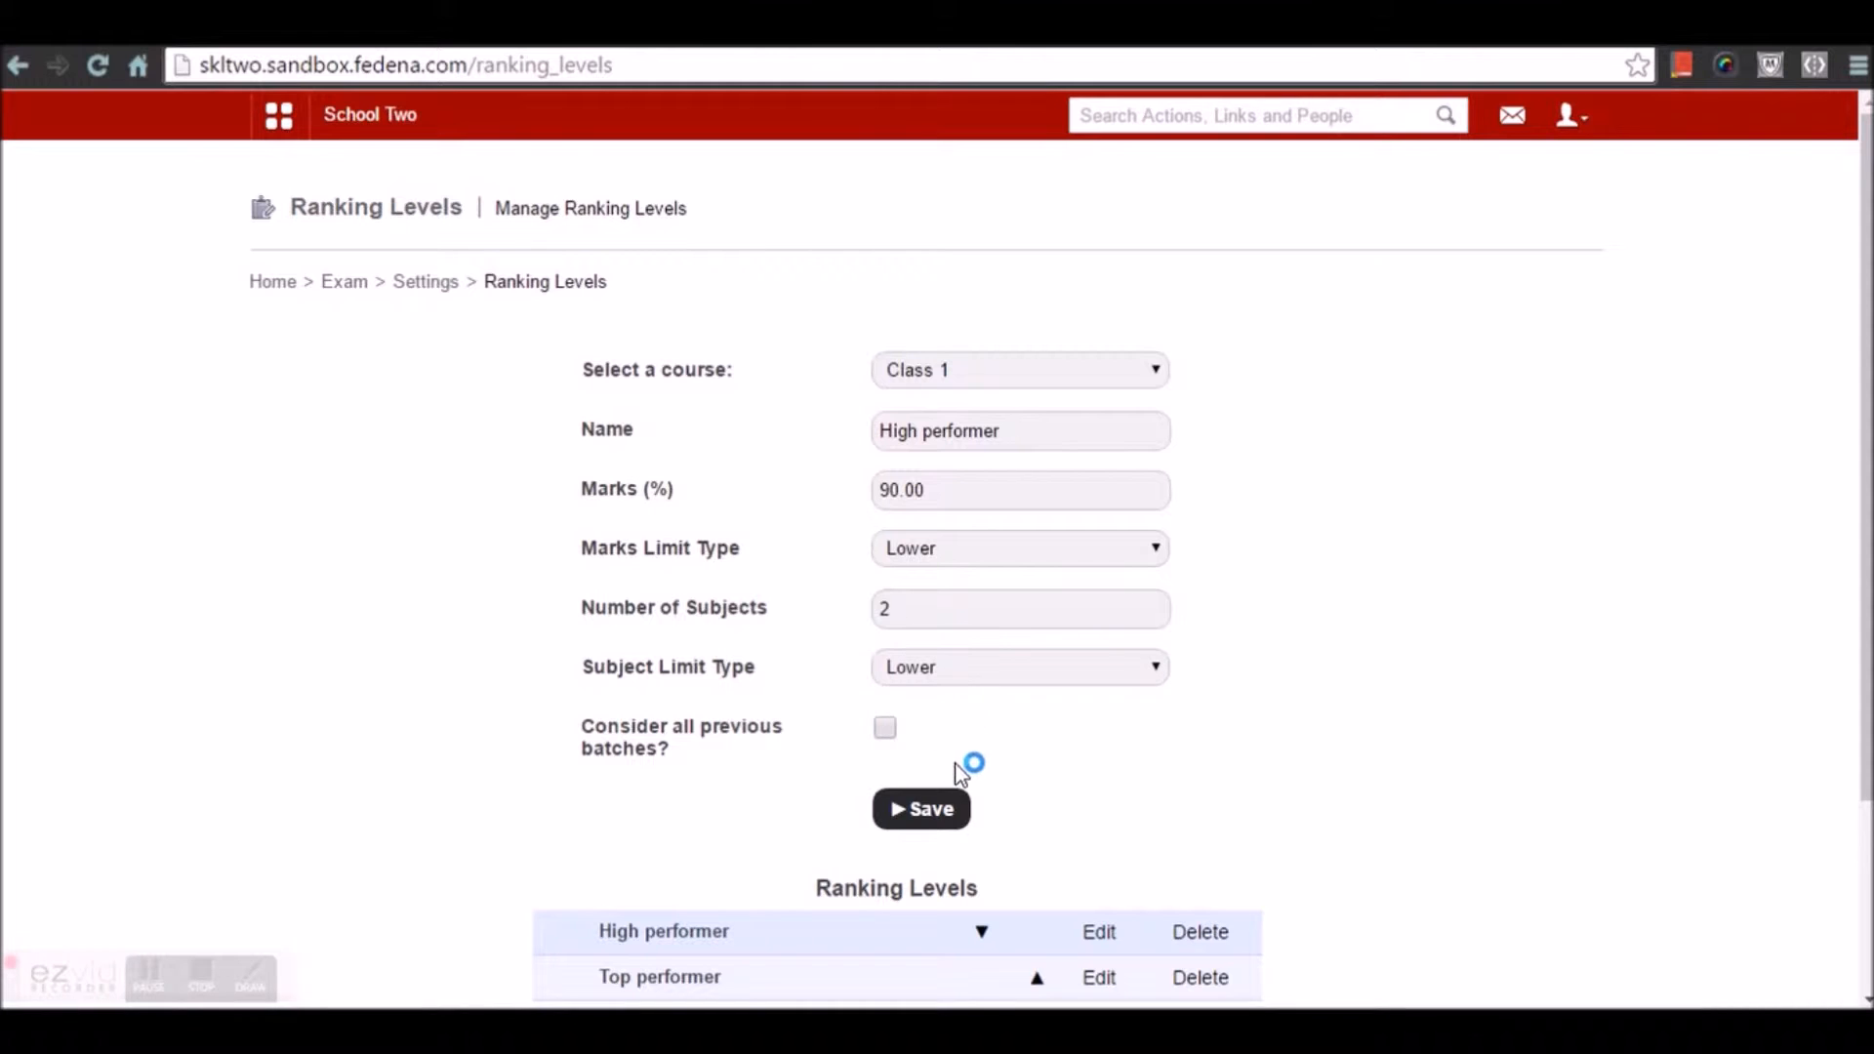
pyautogui.click(926, 810)
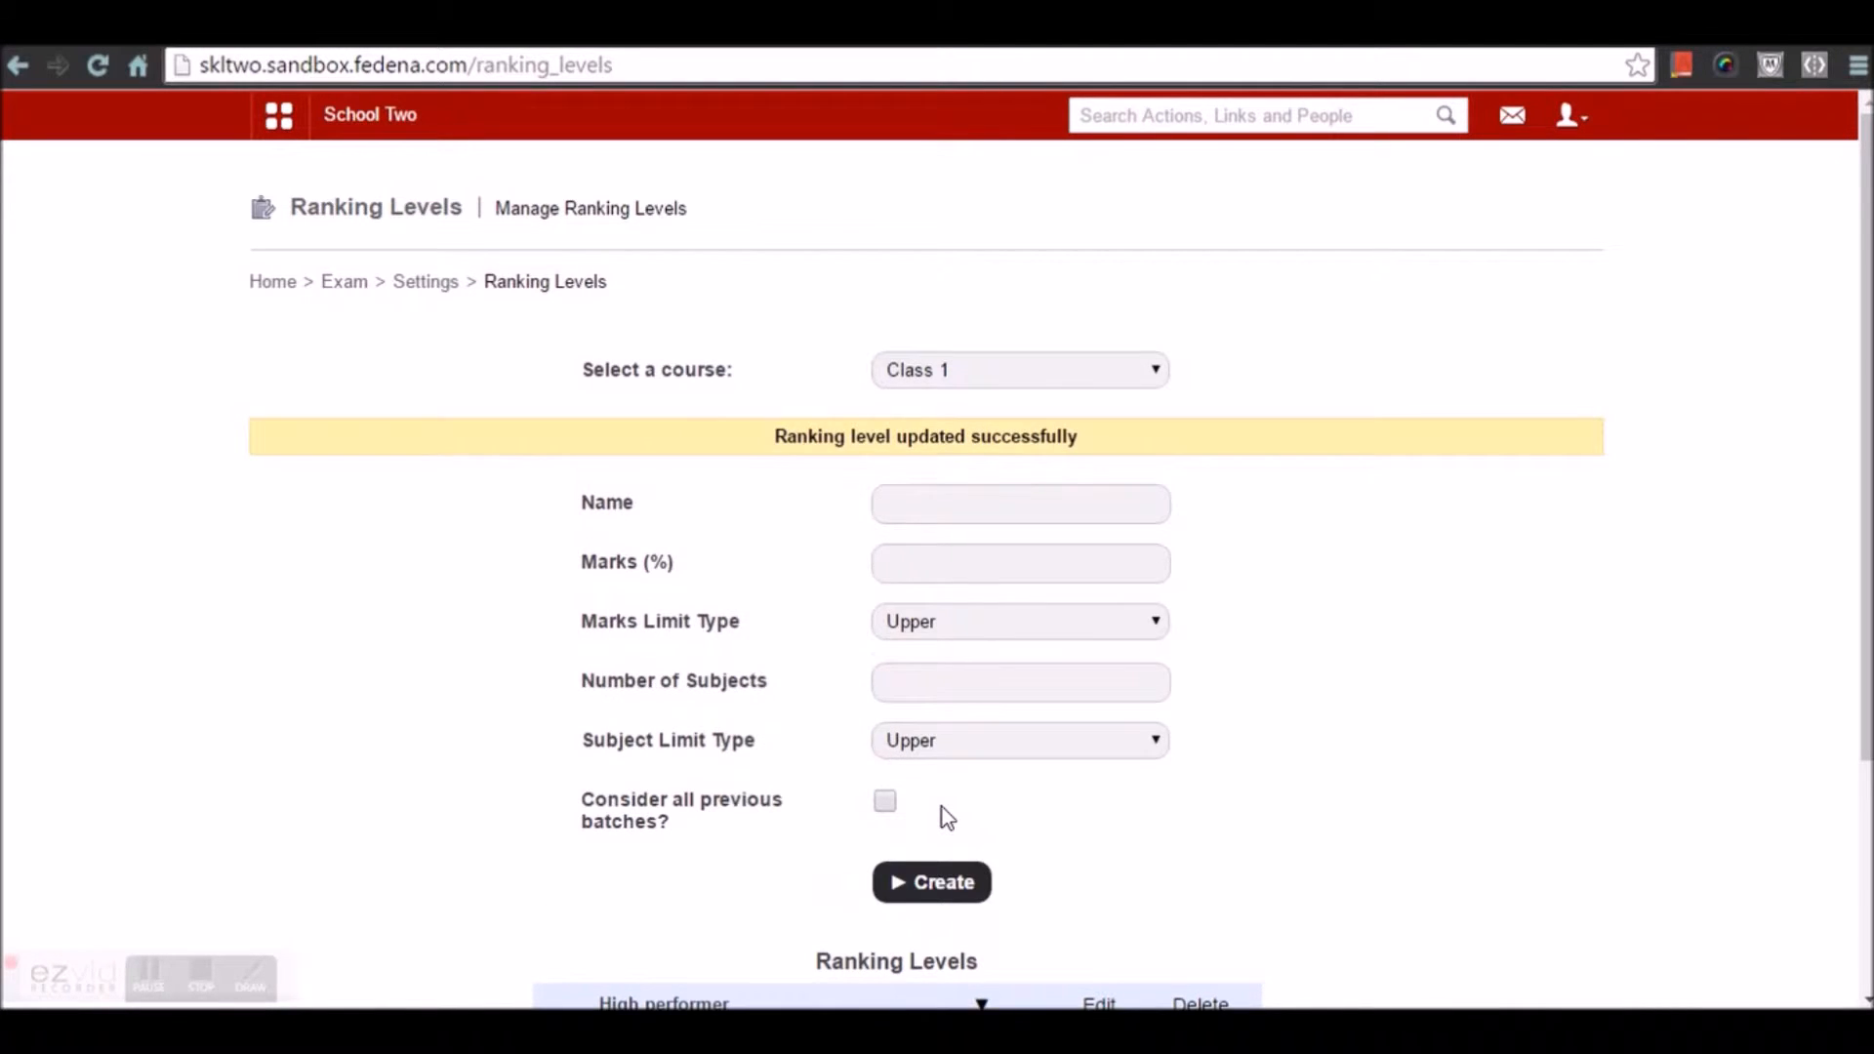
pyautogui.scroll(-3, 941, 806)
pyautogui.scroll(3, 946, 804)
# Re-save Class 1's First class designation at 80%, then go back to Exam Settings
pyautogui.click(429, 289)
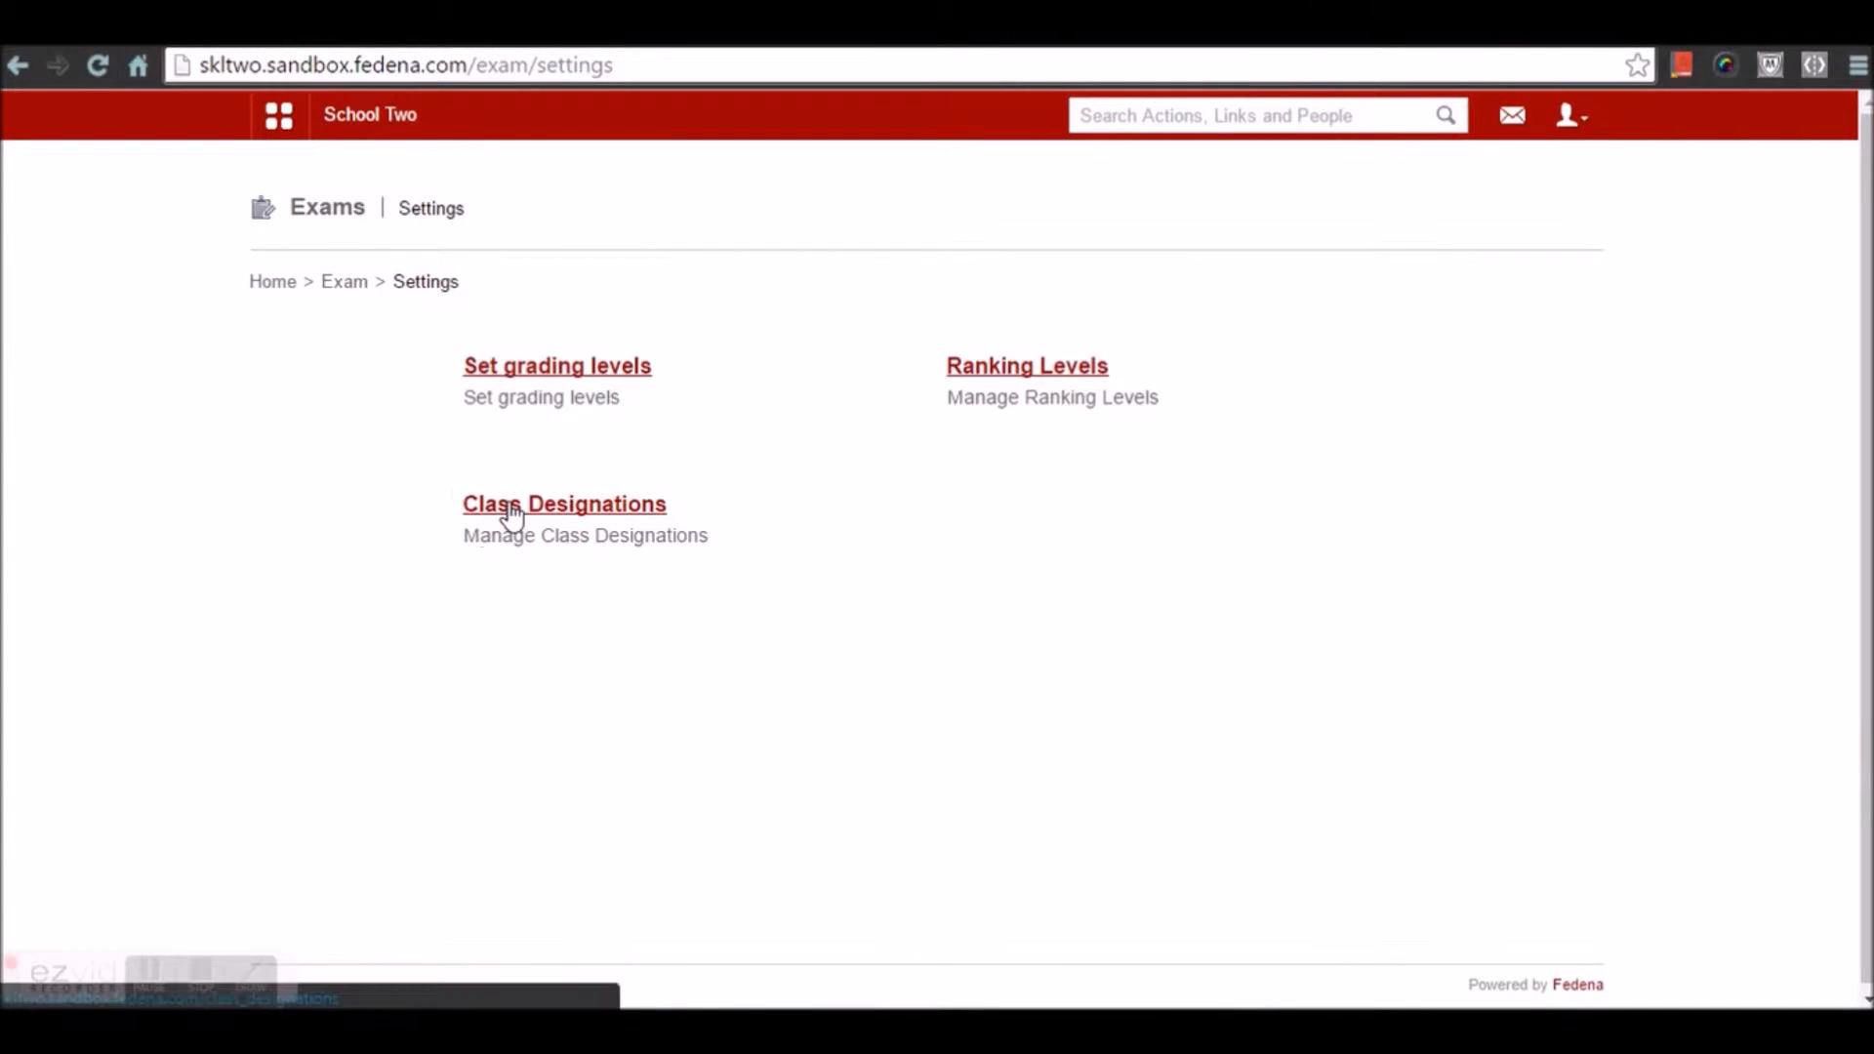
pyautogui.click(510, 508)
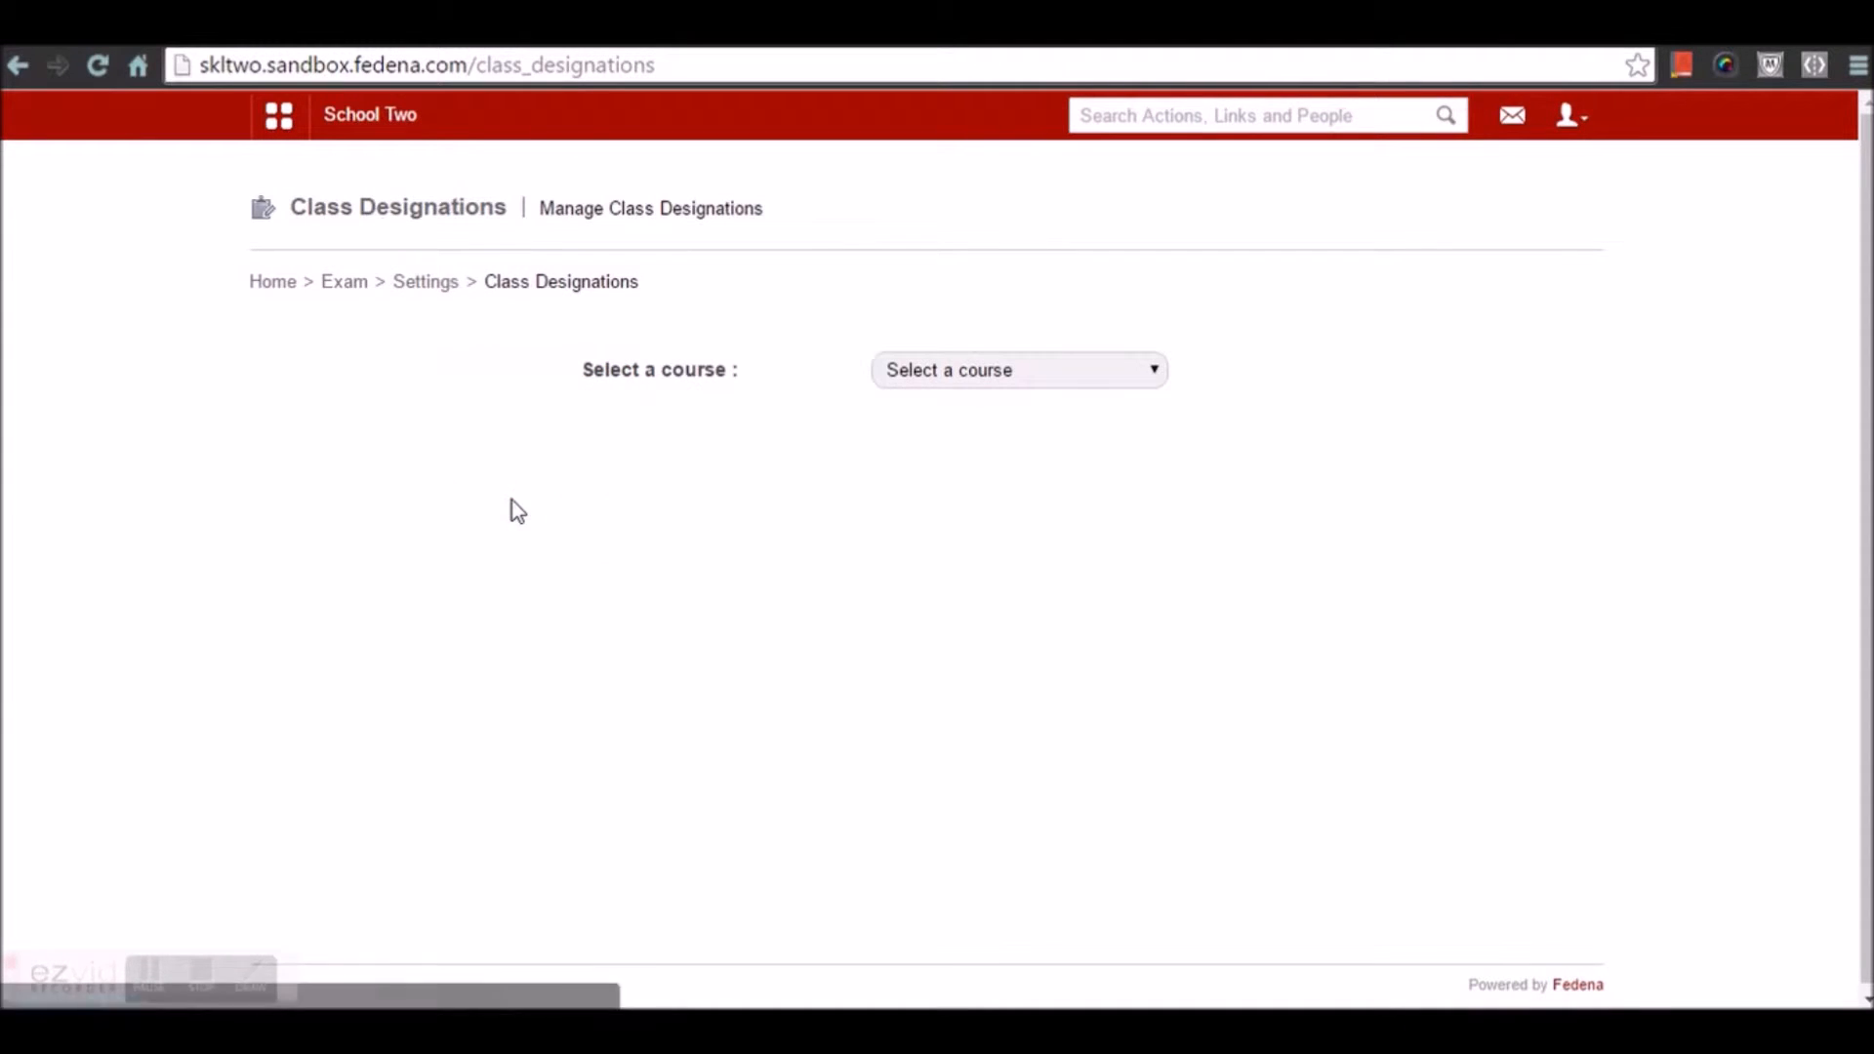
pyautogui.click(984, 377)
pyautogui.click(944, 560)
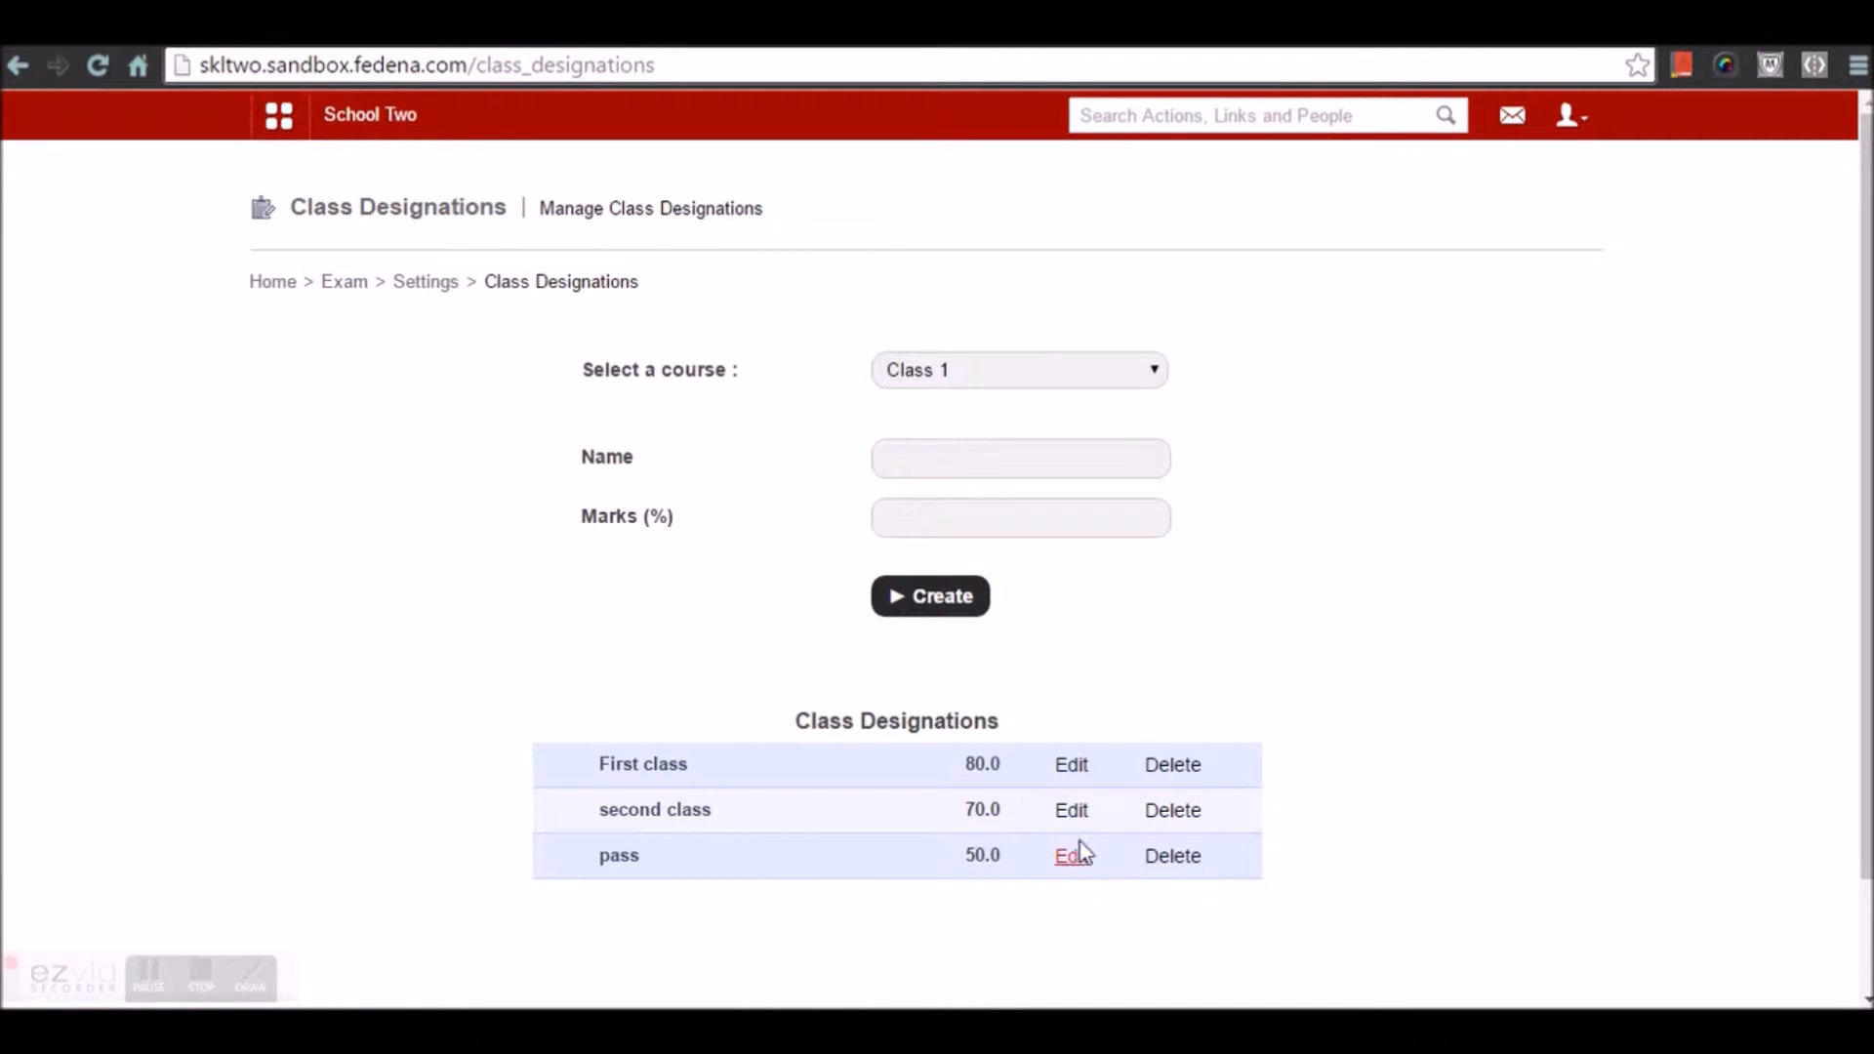
pyautogui.click(1070, 769)
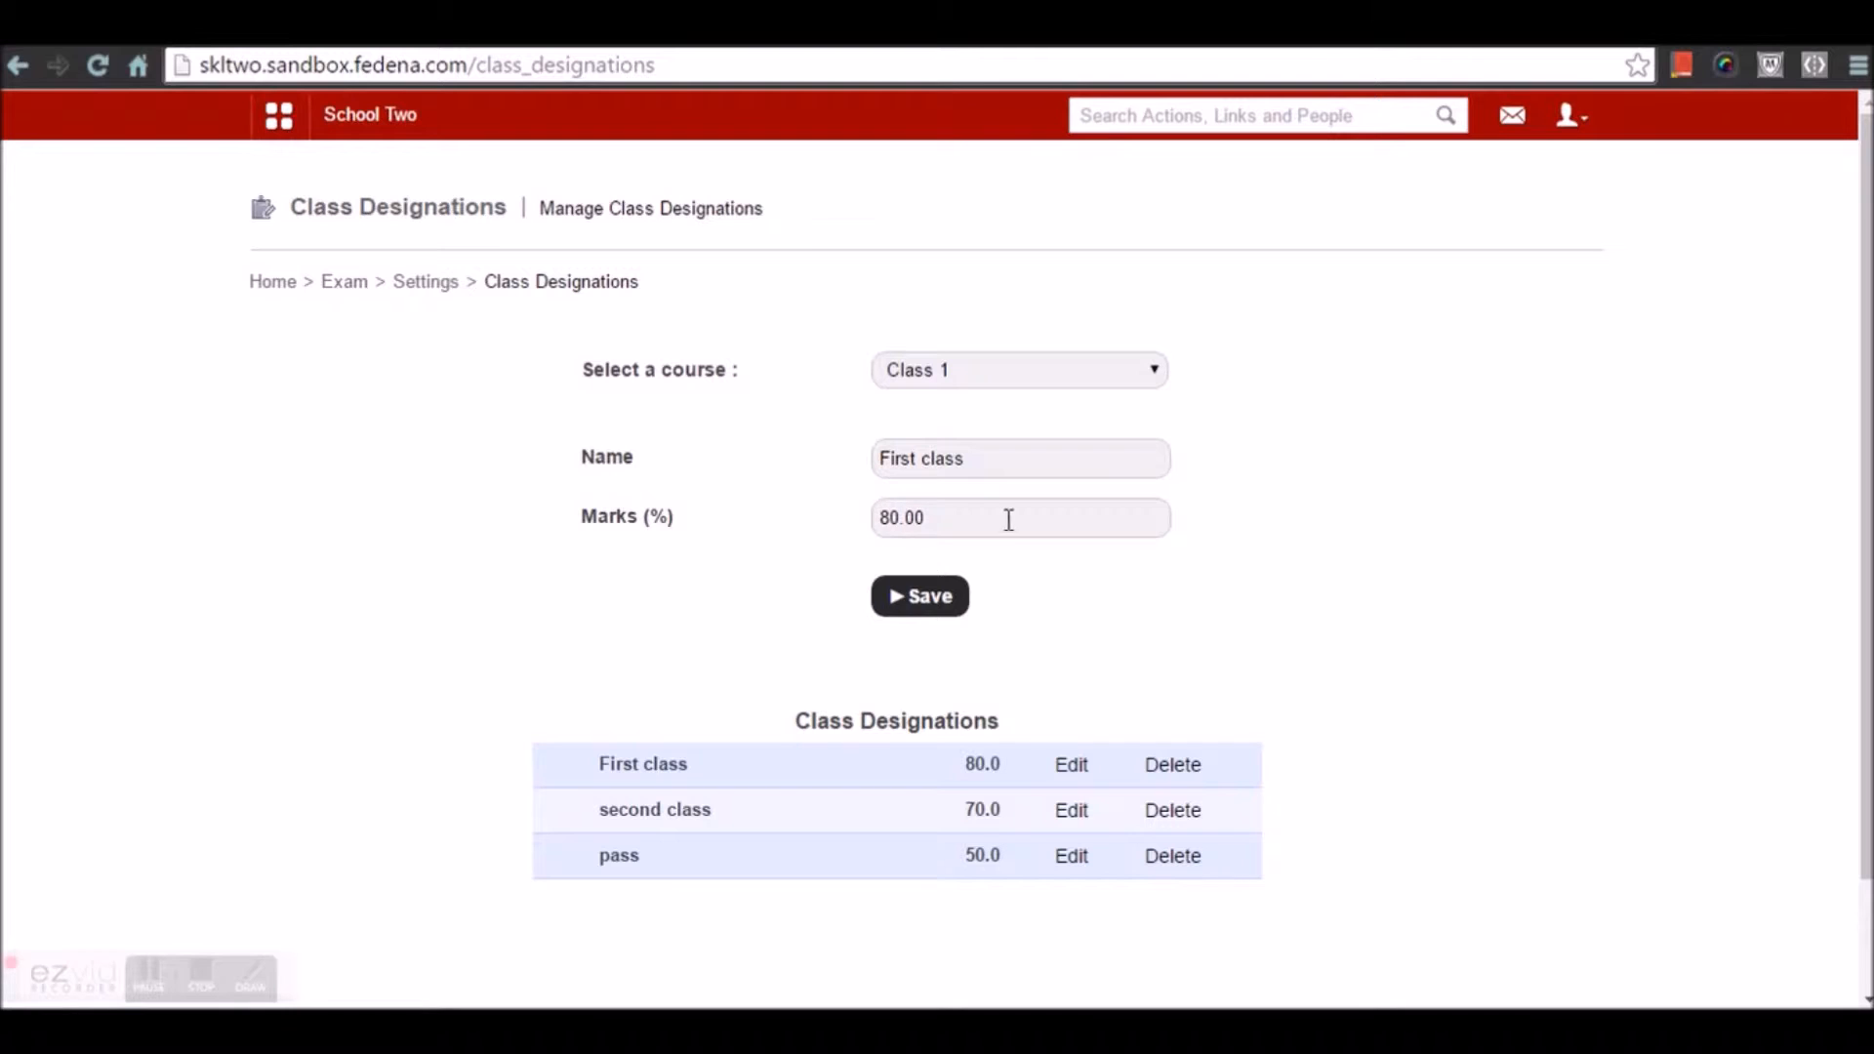
pyautogui.click(946, 613)
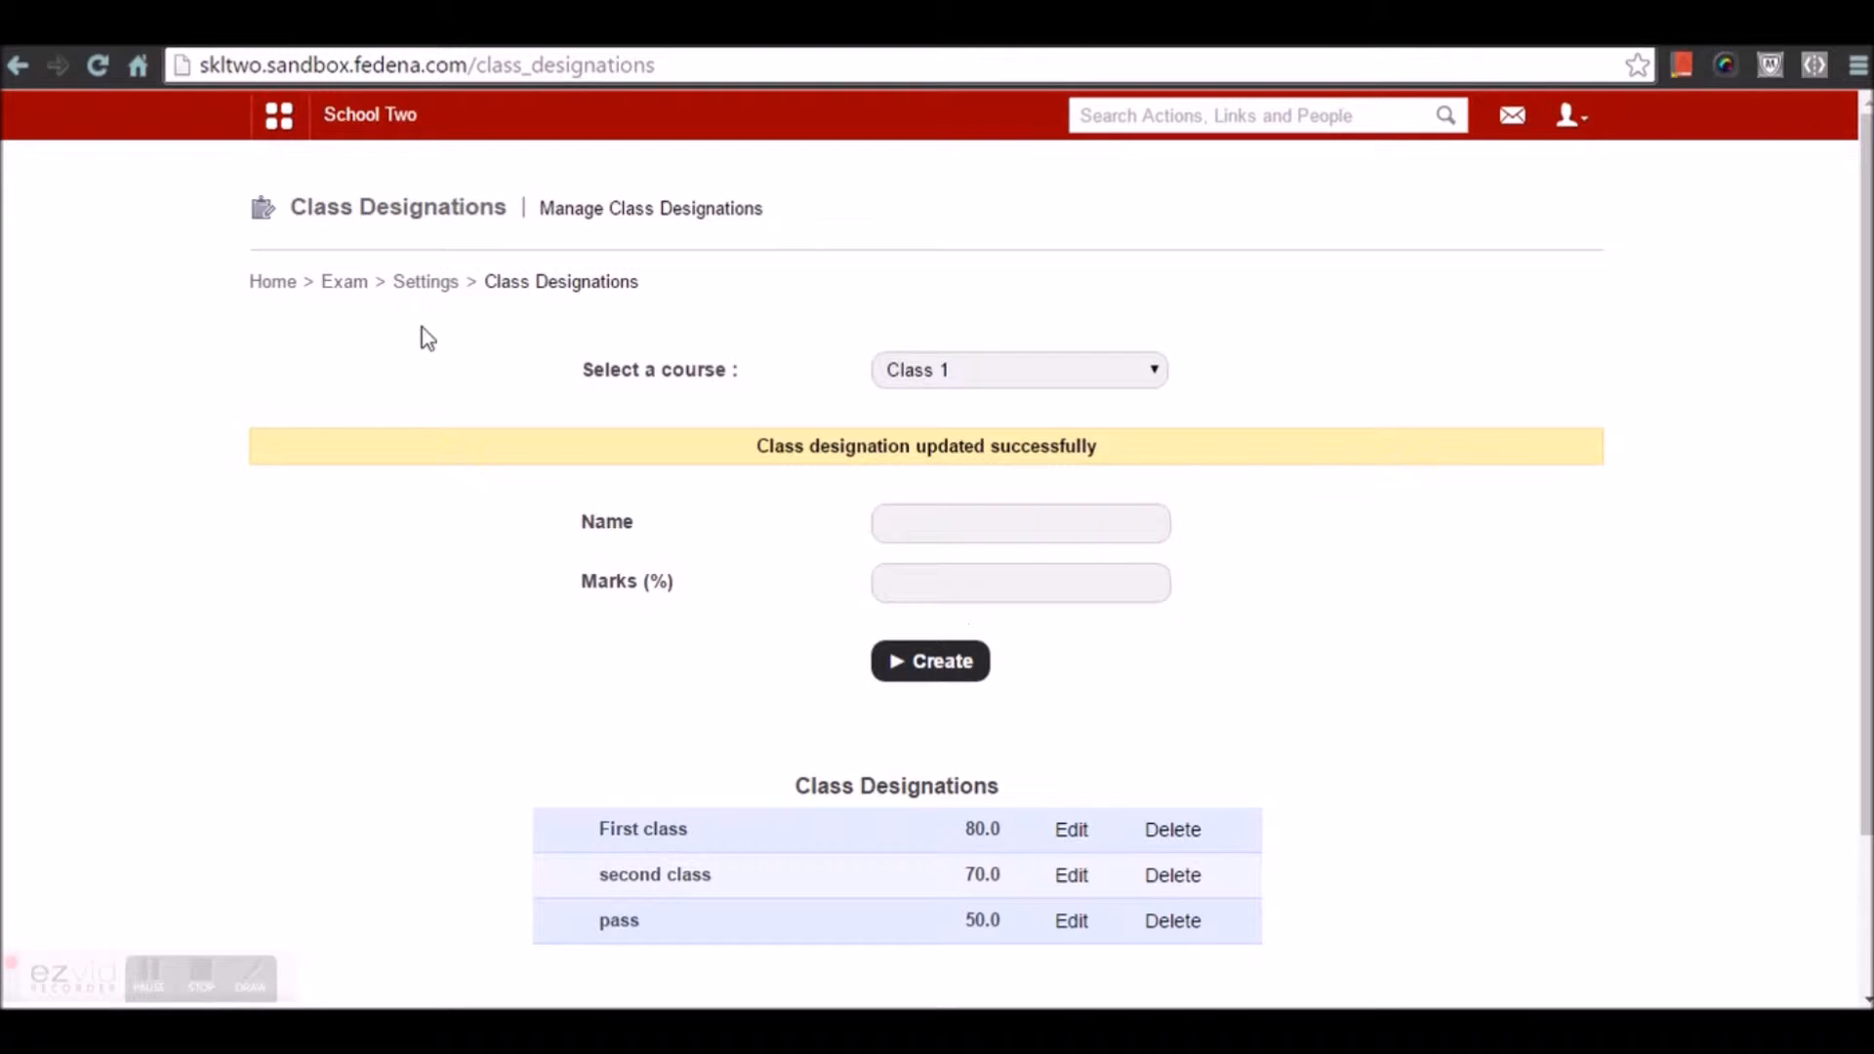
pyautogui.click(423, 285)
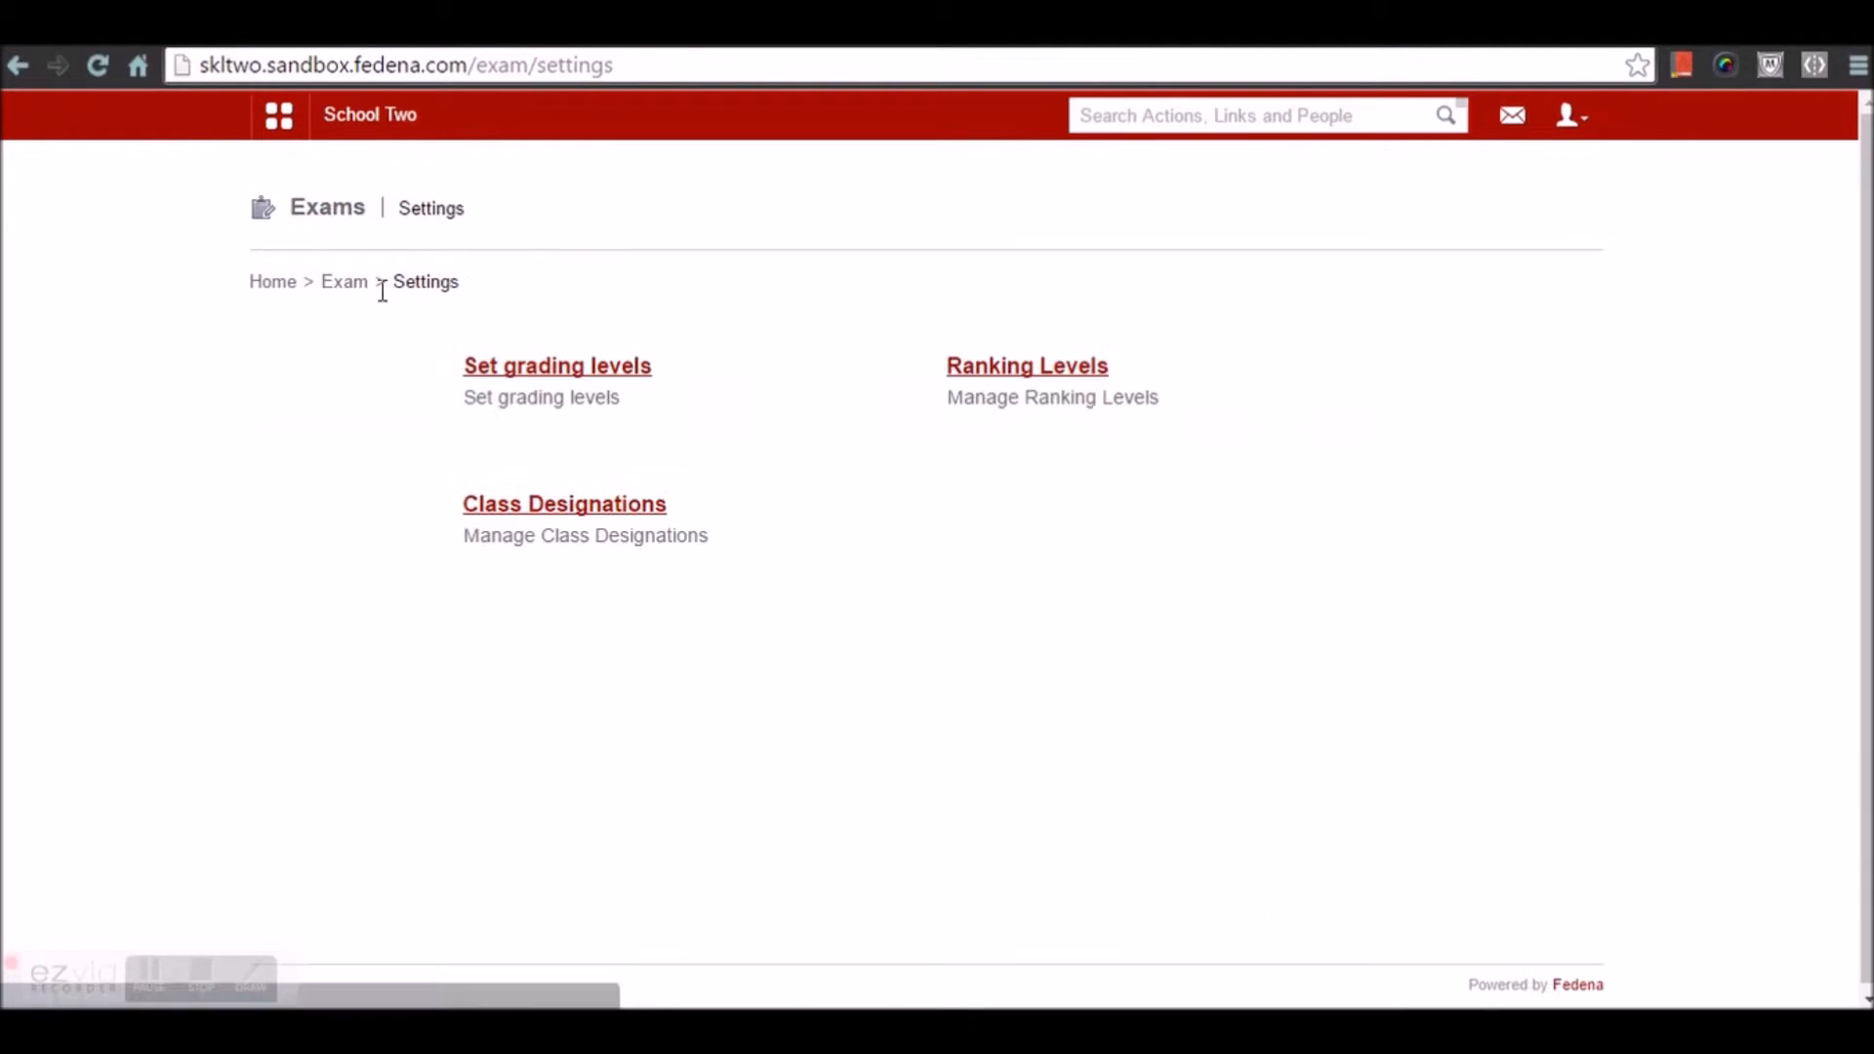
# Start a new exam group for Class 1 with batch C1CWA - A included
pyautogui.click(364, 289)
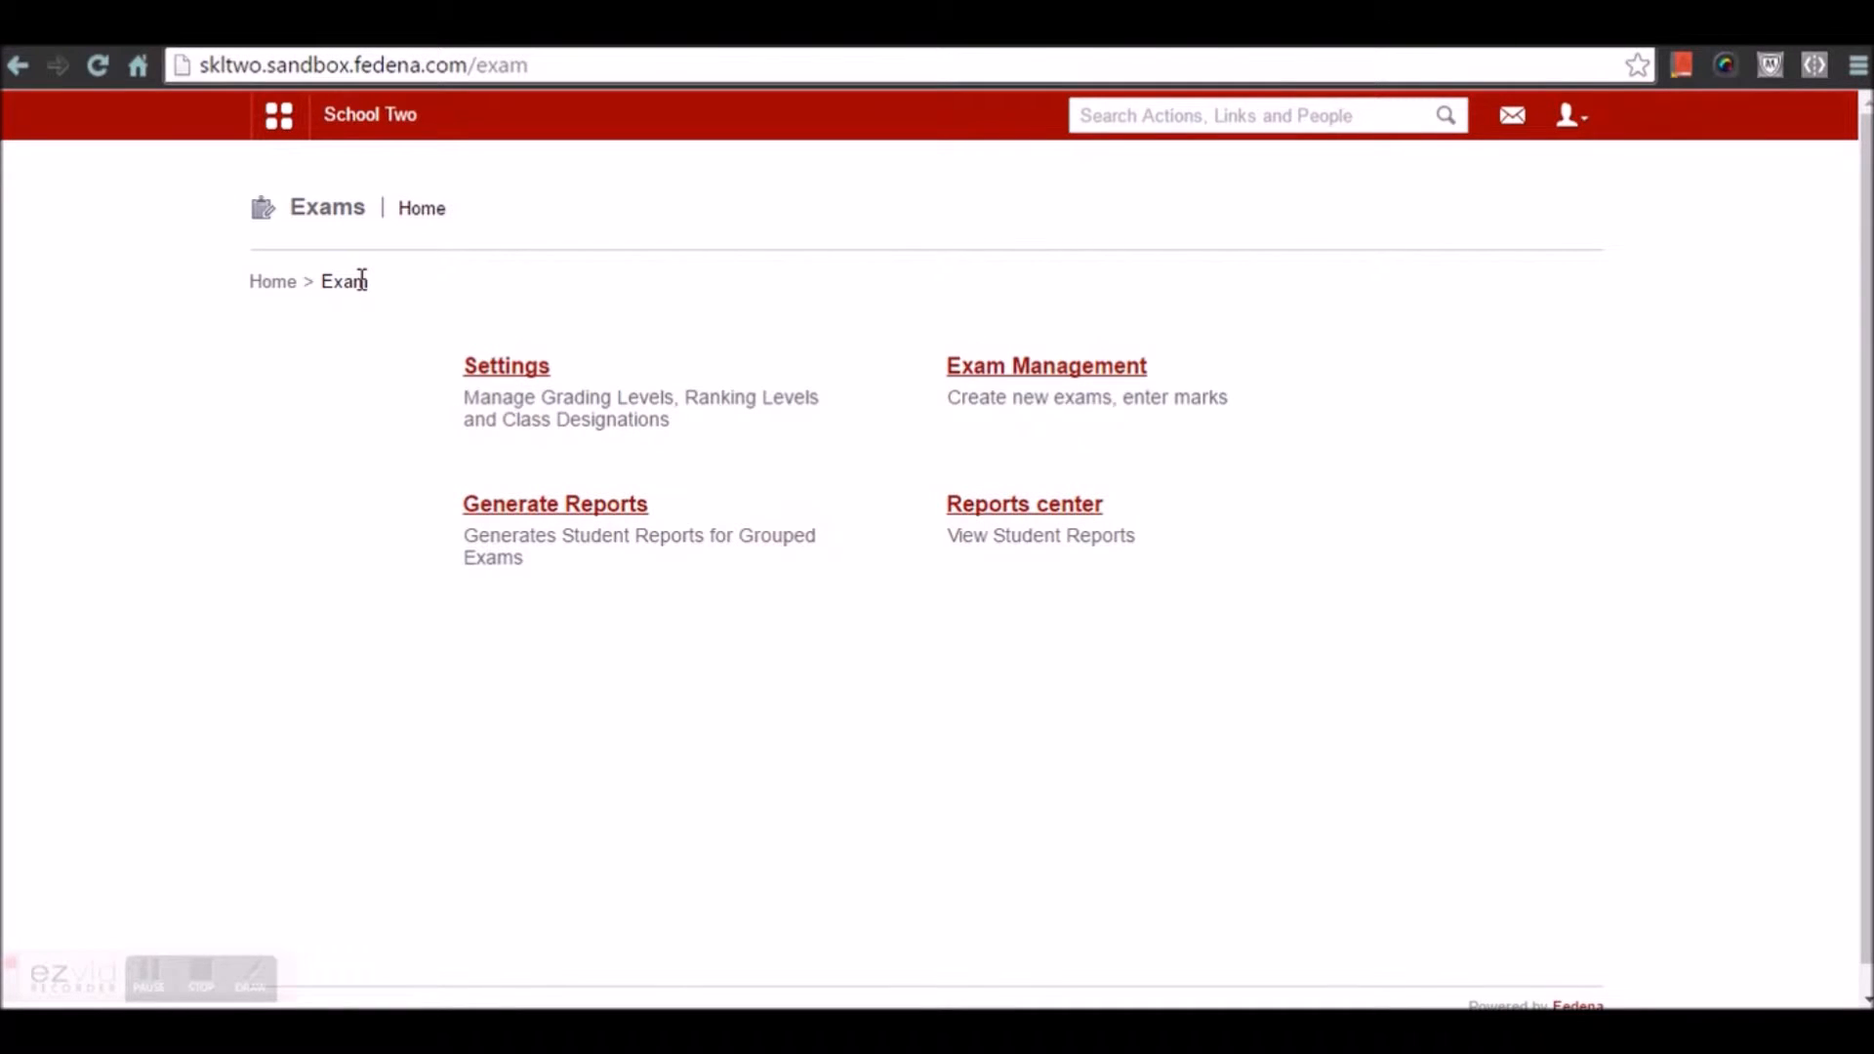
pyautogui.click(1046, 372)
pyautogui.click(1485, 213)
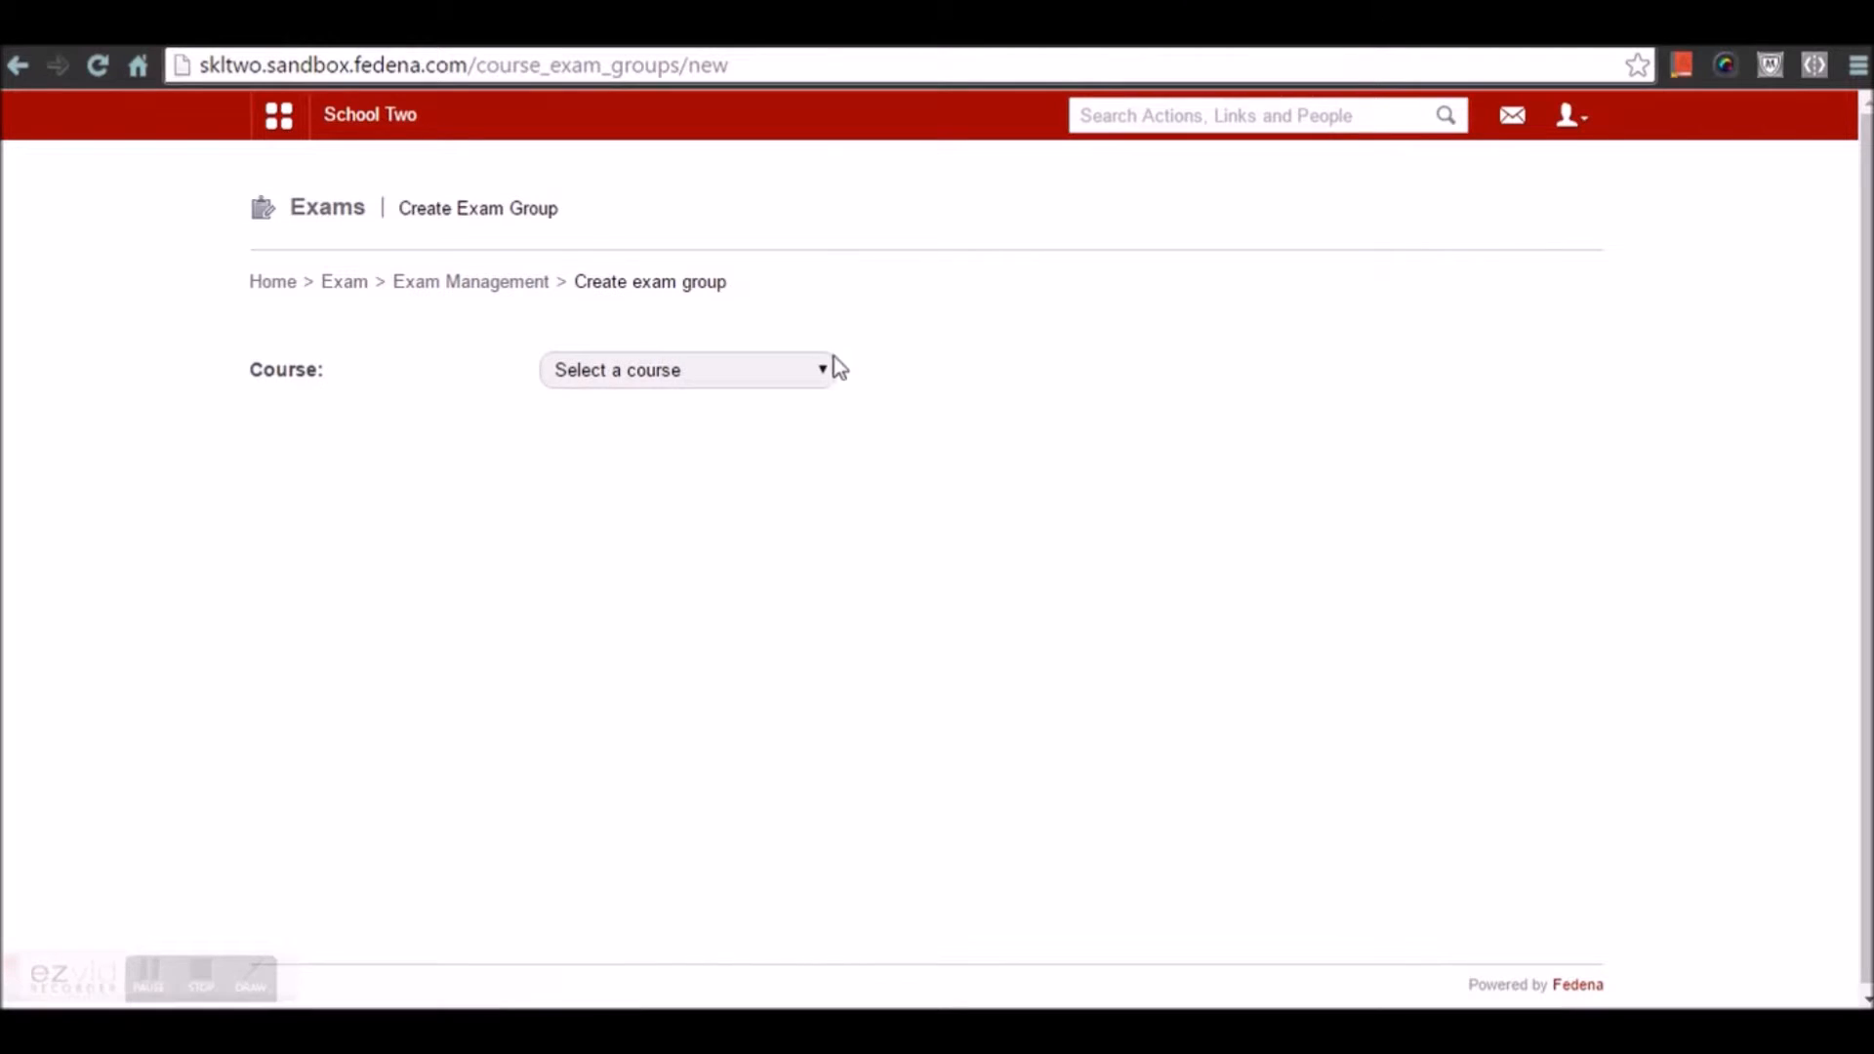
pyautogui.click(801, 370)
pyautogui.scroll(-15, 732, 741)
pyautogui.click(682, 848)
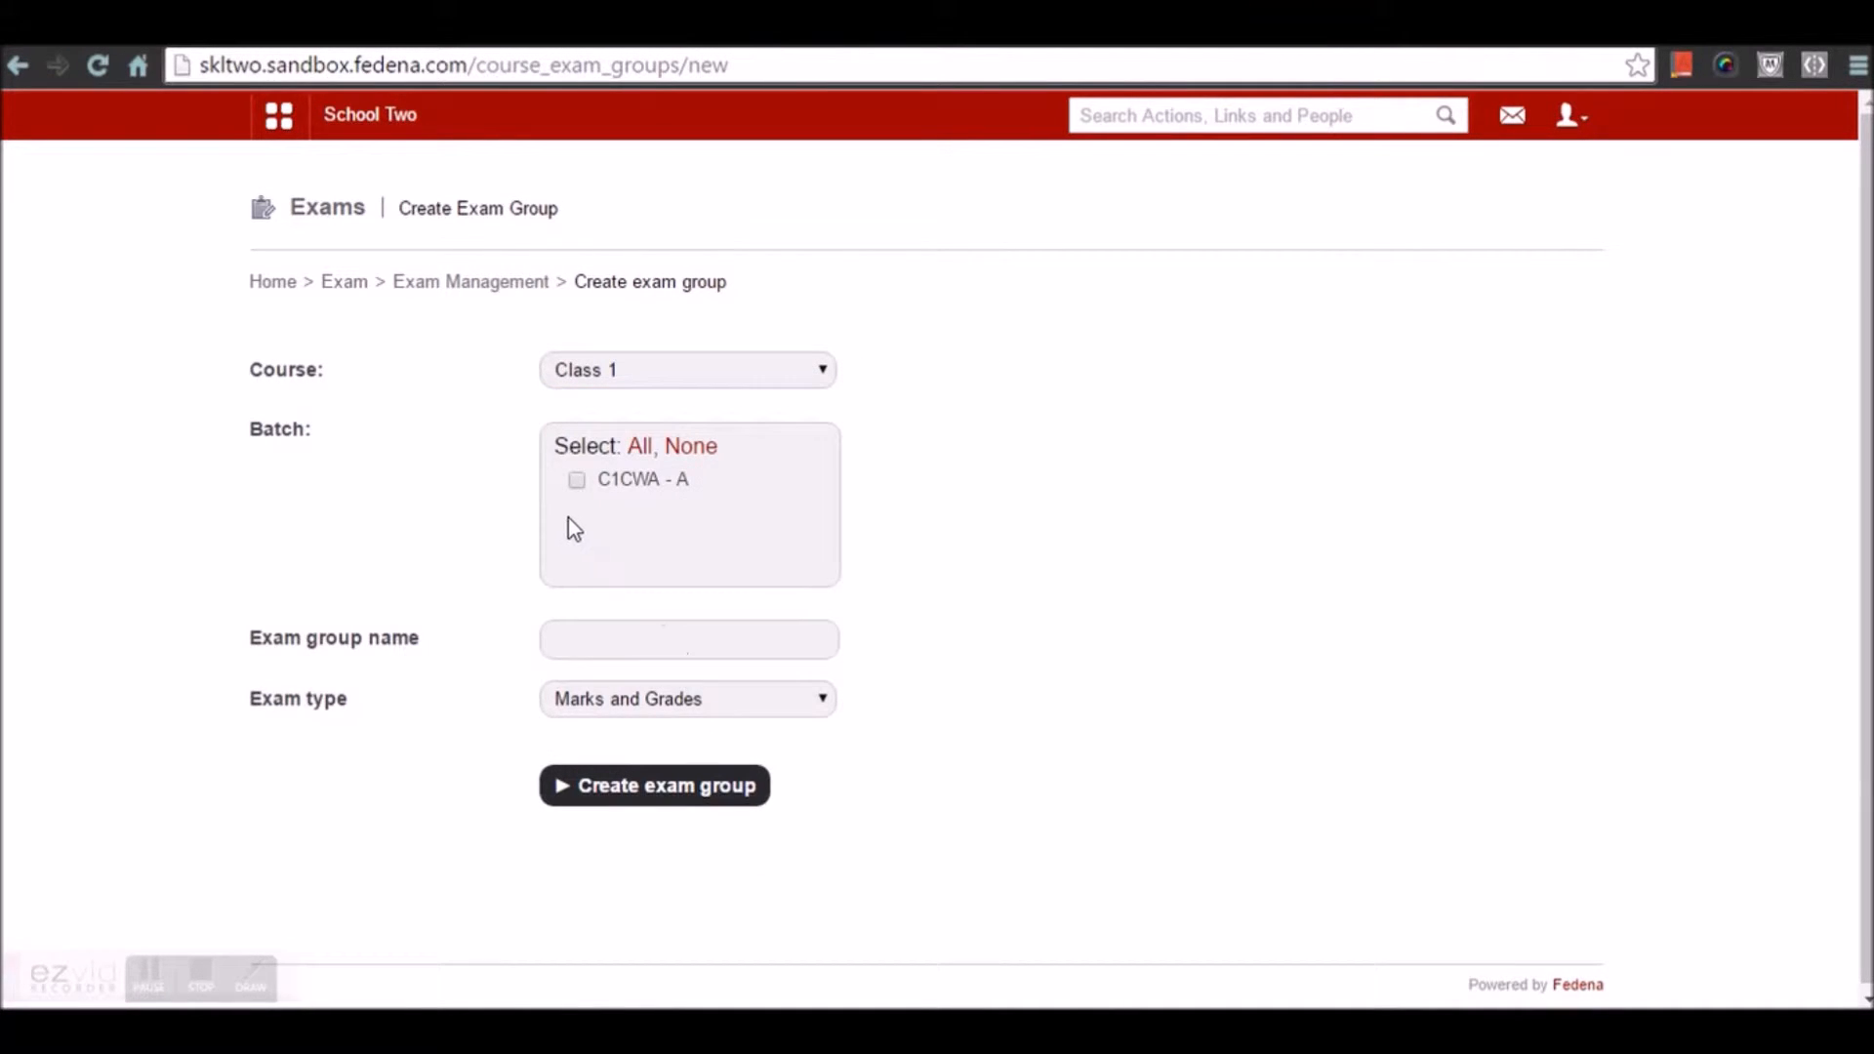
pyautogui.click(577, 480)
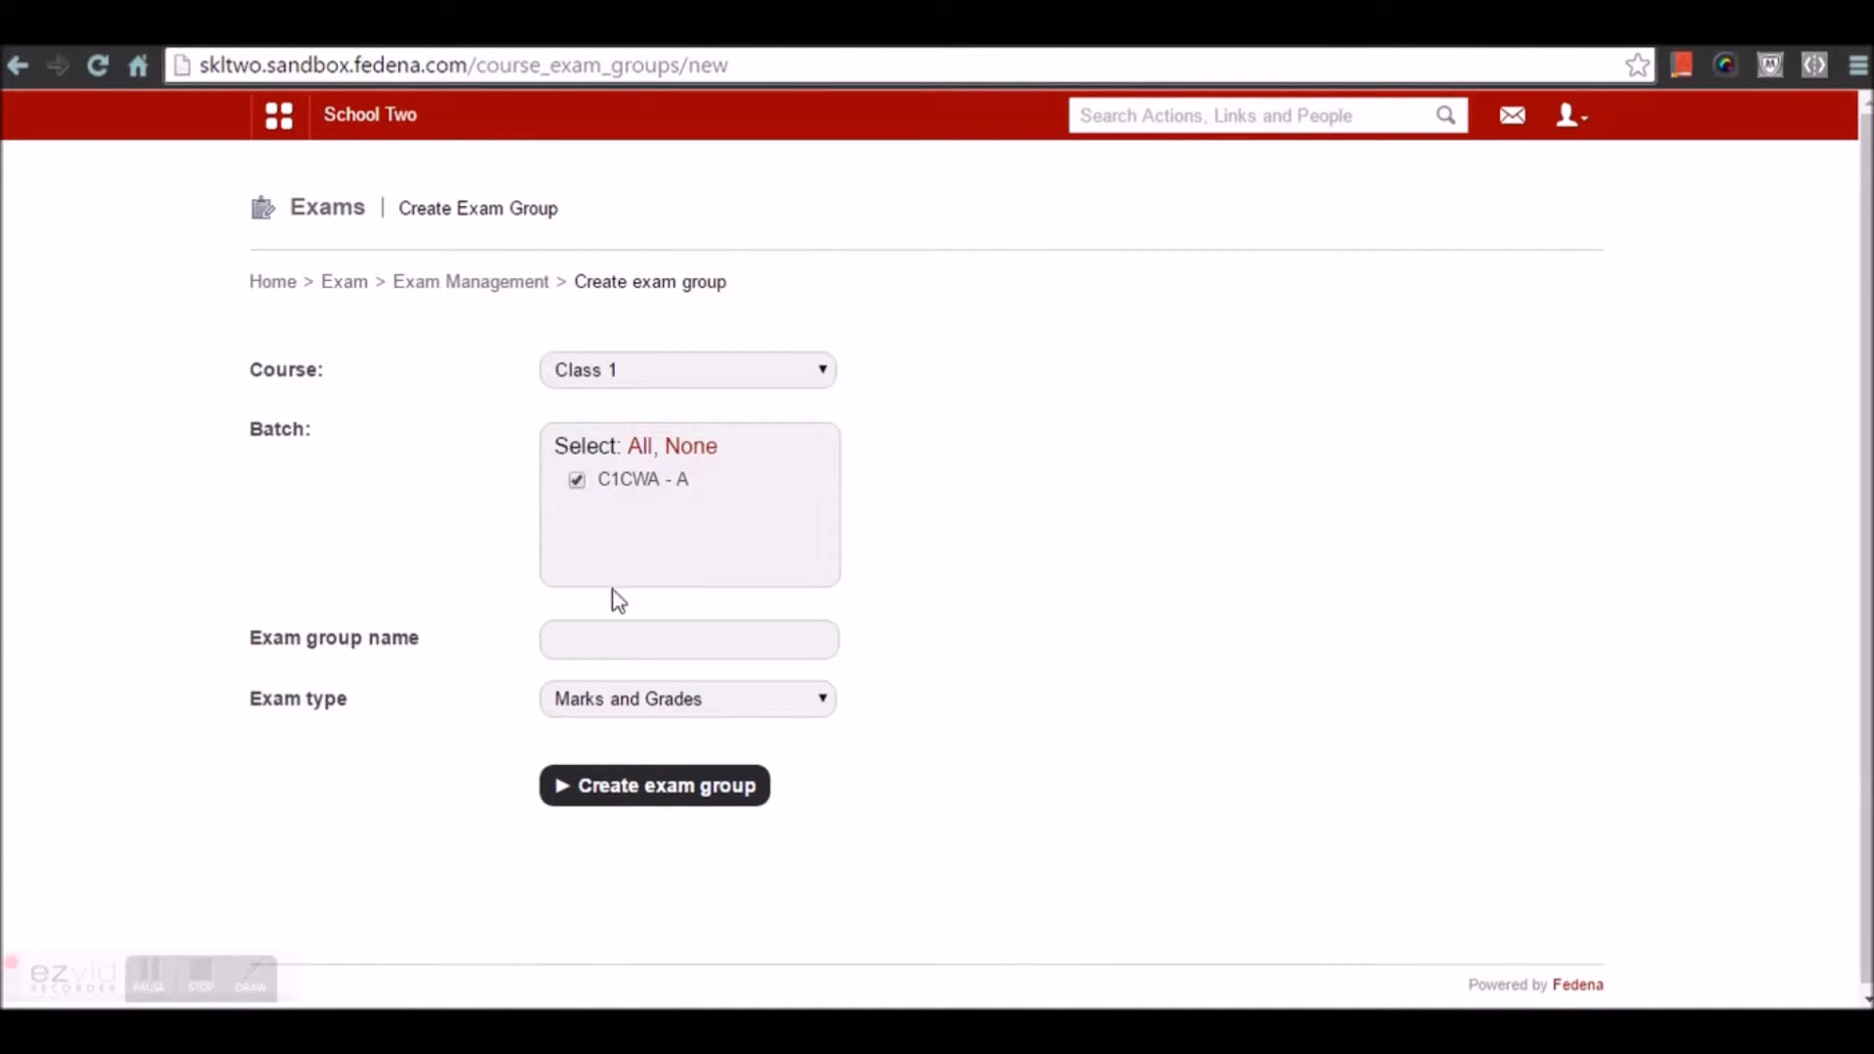
# Name the group 'Term 1 exam', keep Marks and Grades type, and create it
pyautogui.click(607, 651)
pyautogui.write('Term 1 exam')
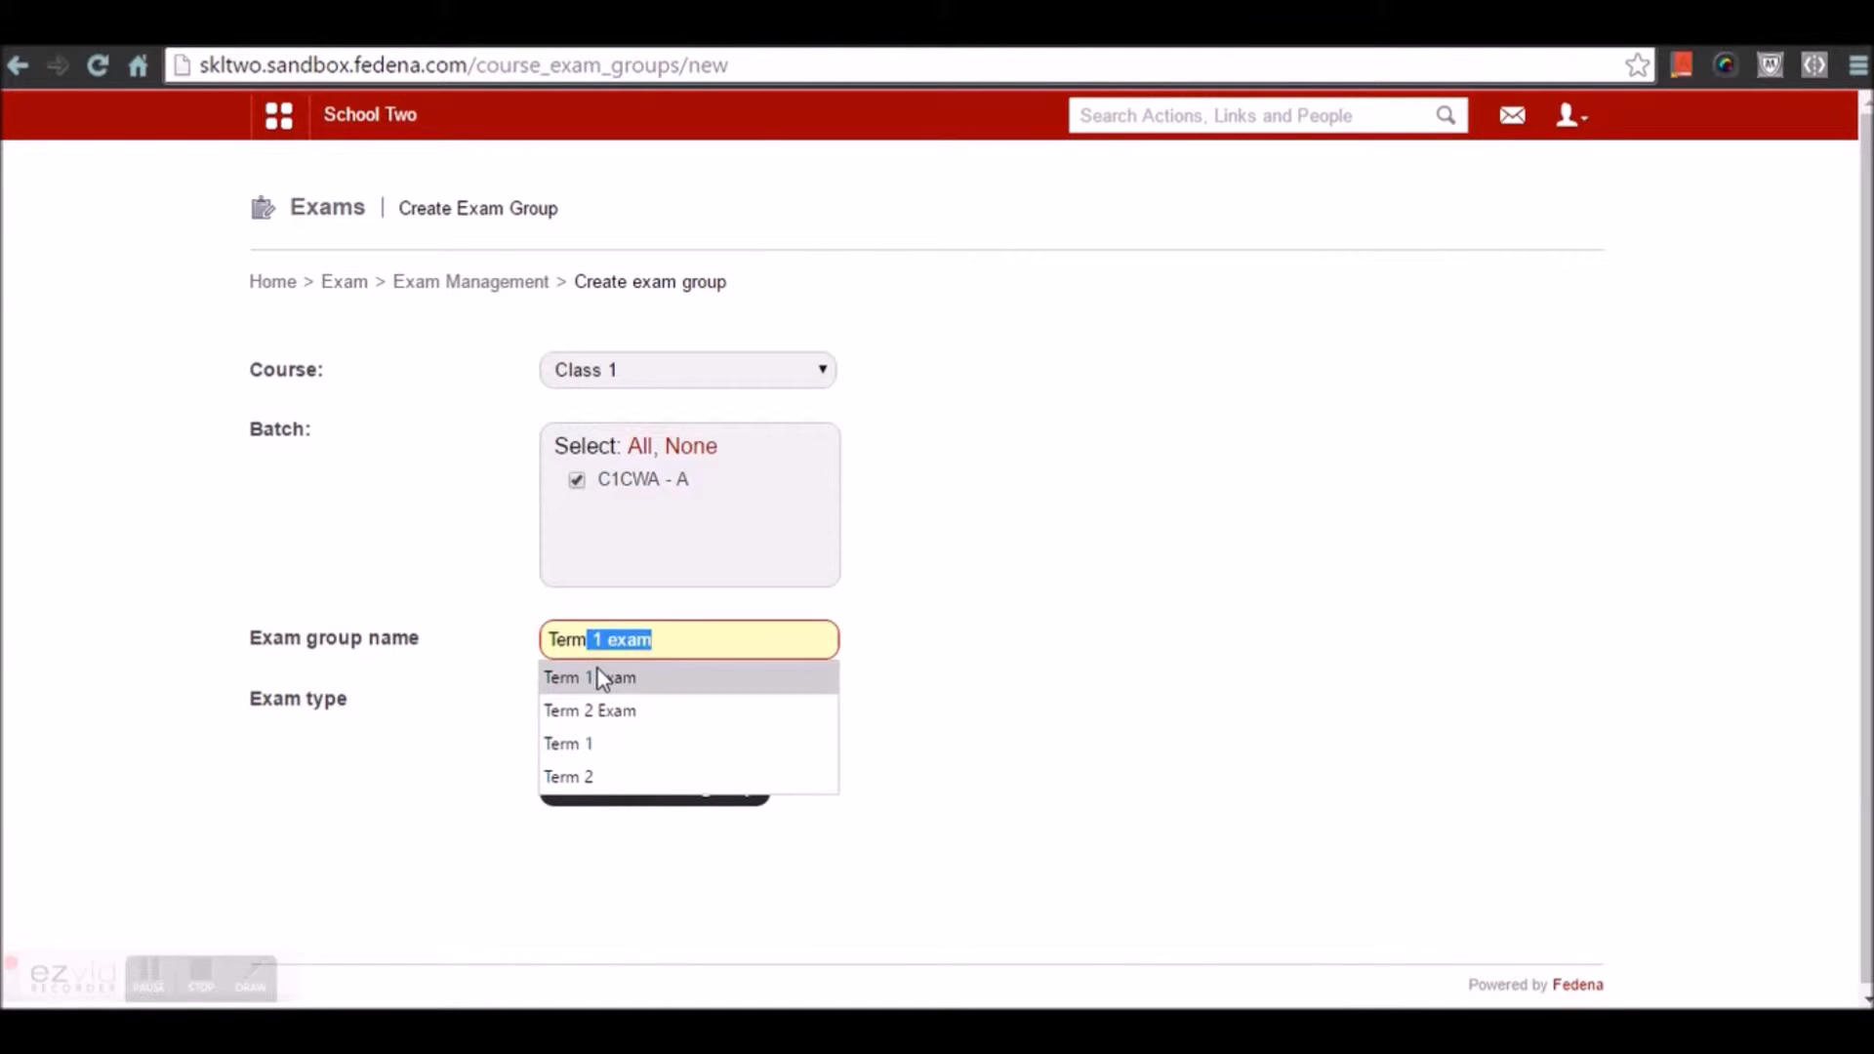
pyautogui.click(597, 677)
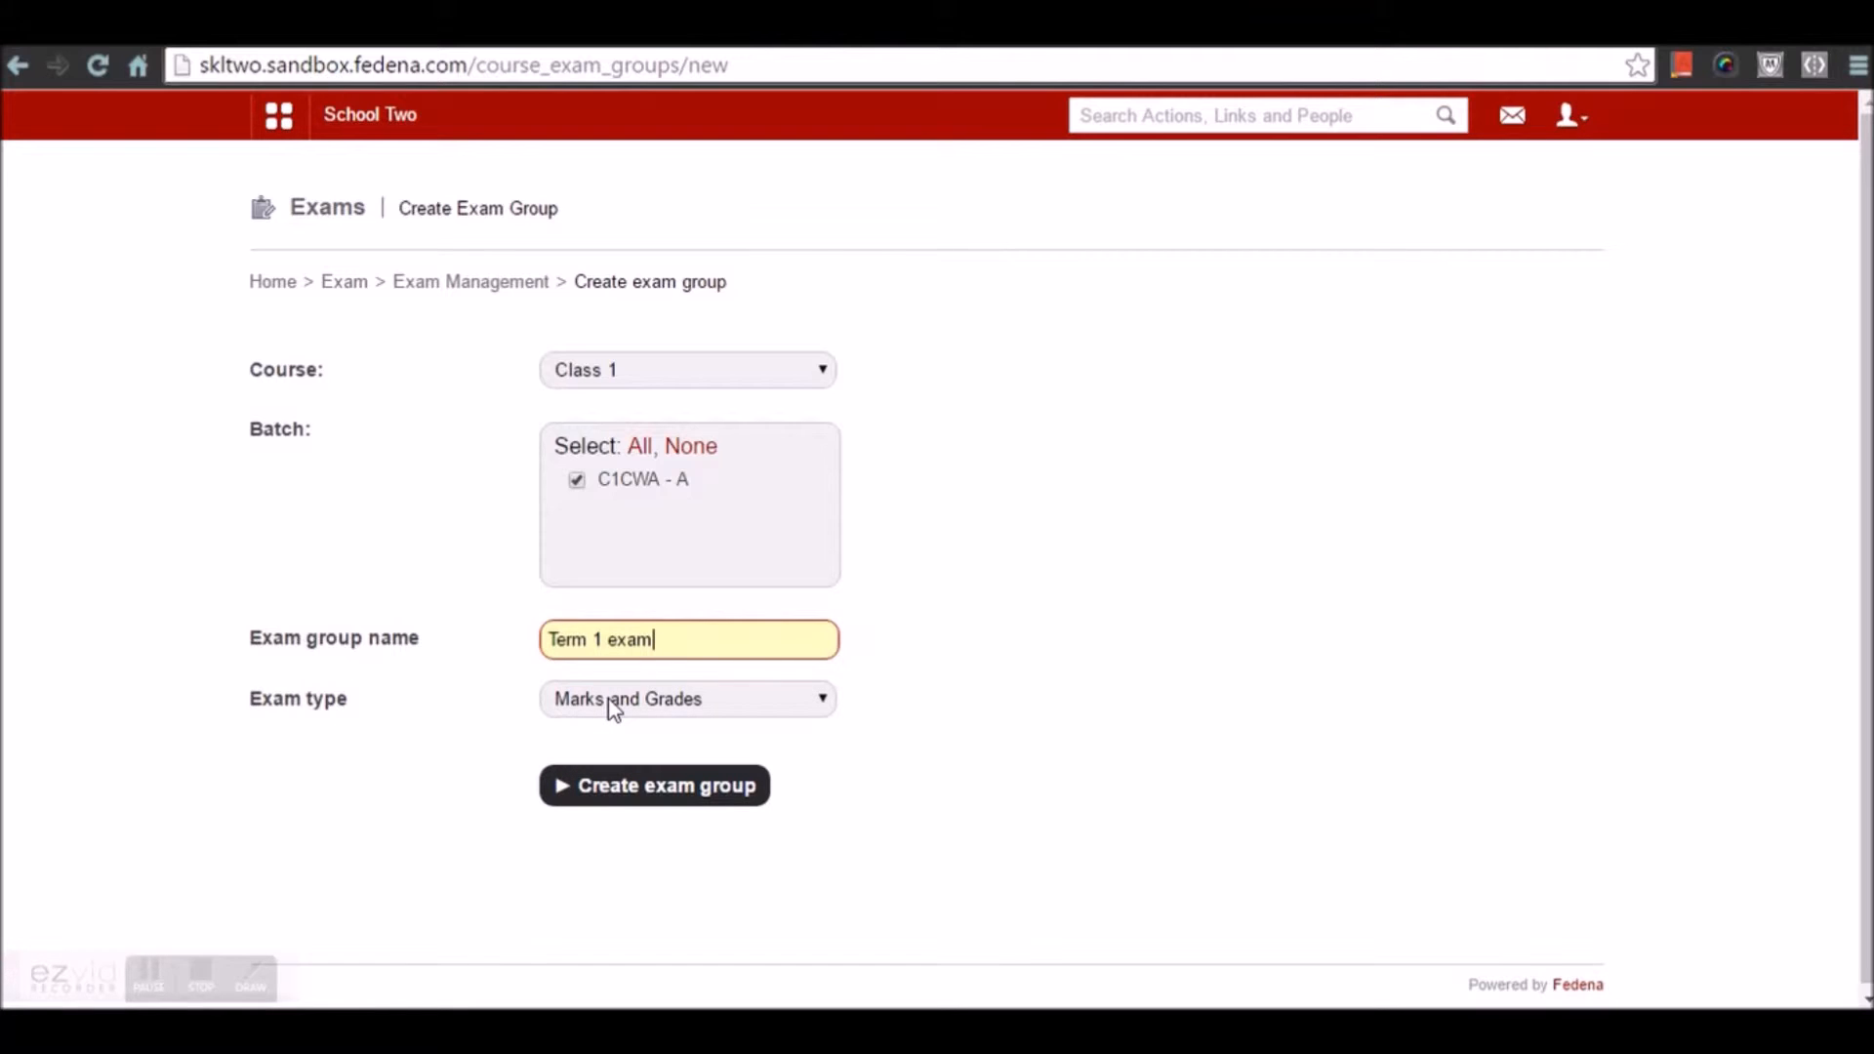
pyautogui.click(609, 699)
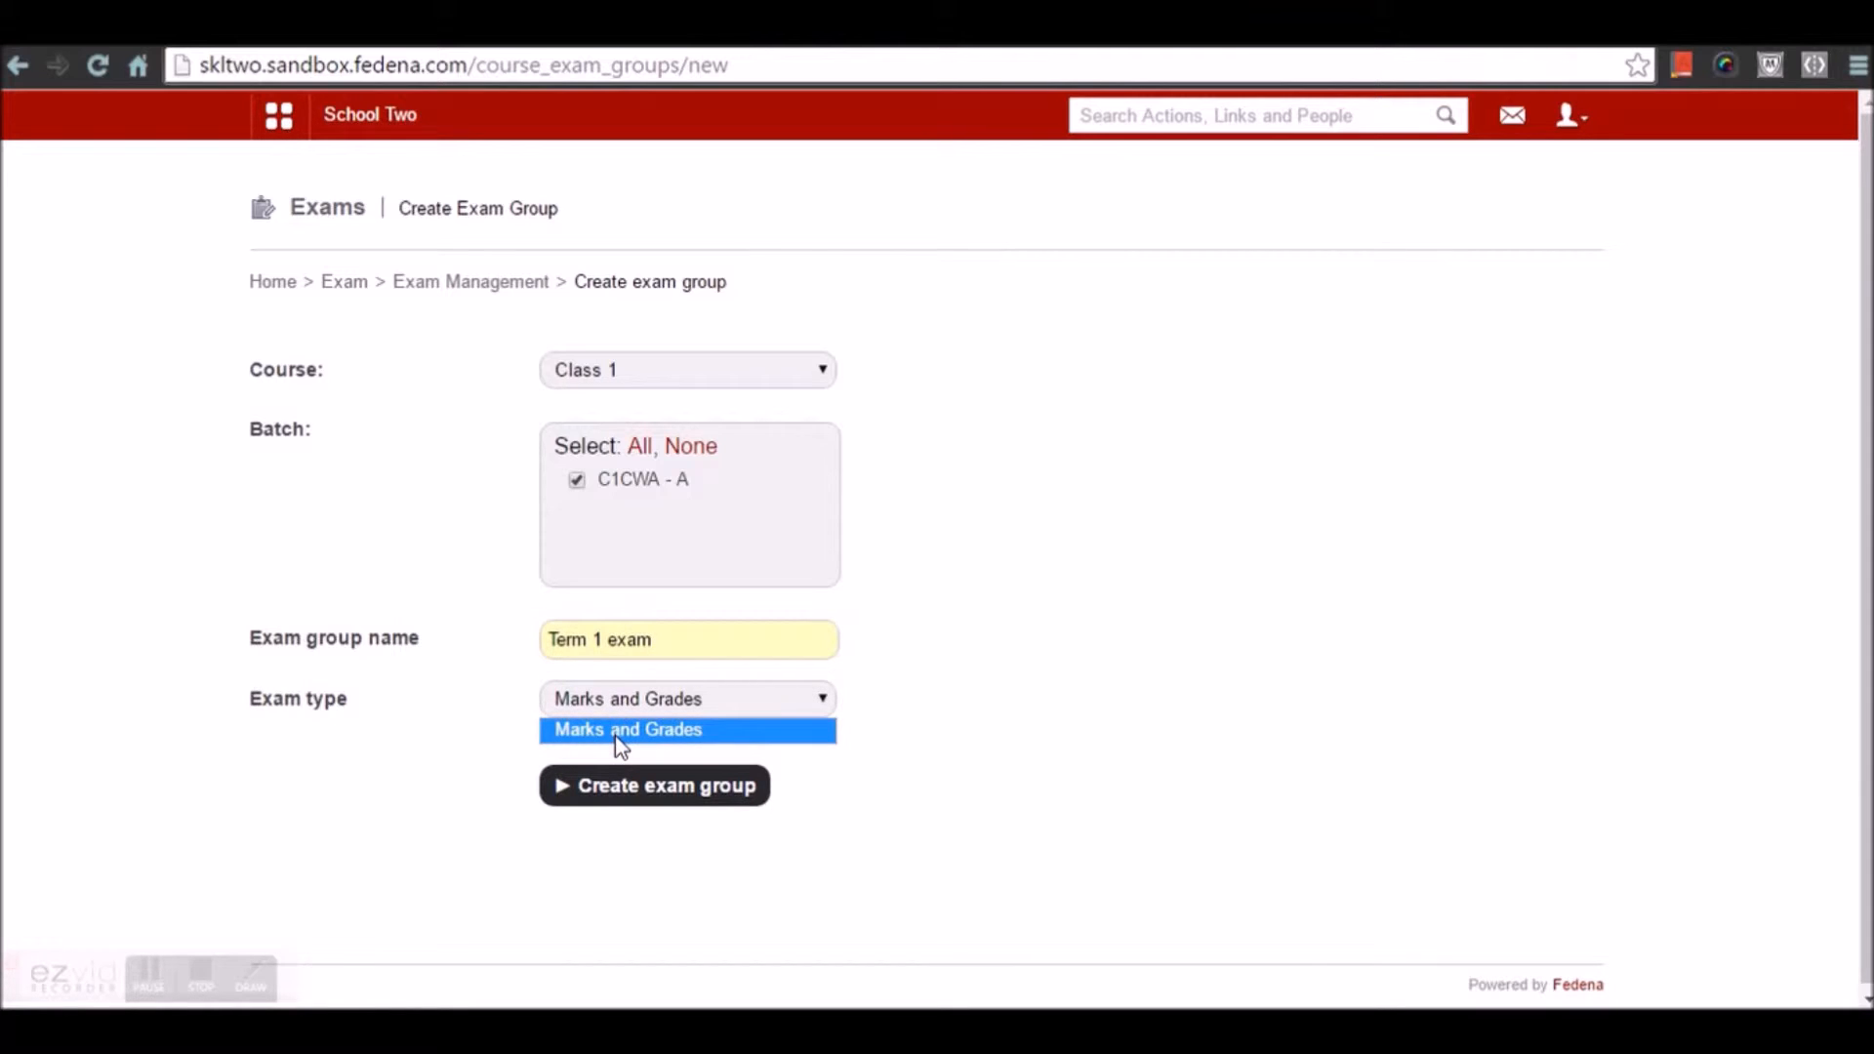
pyautogui.click(621, 744)
pyautogui.click(636, 814)
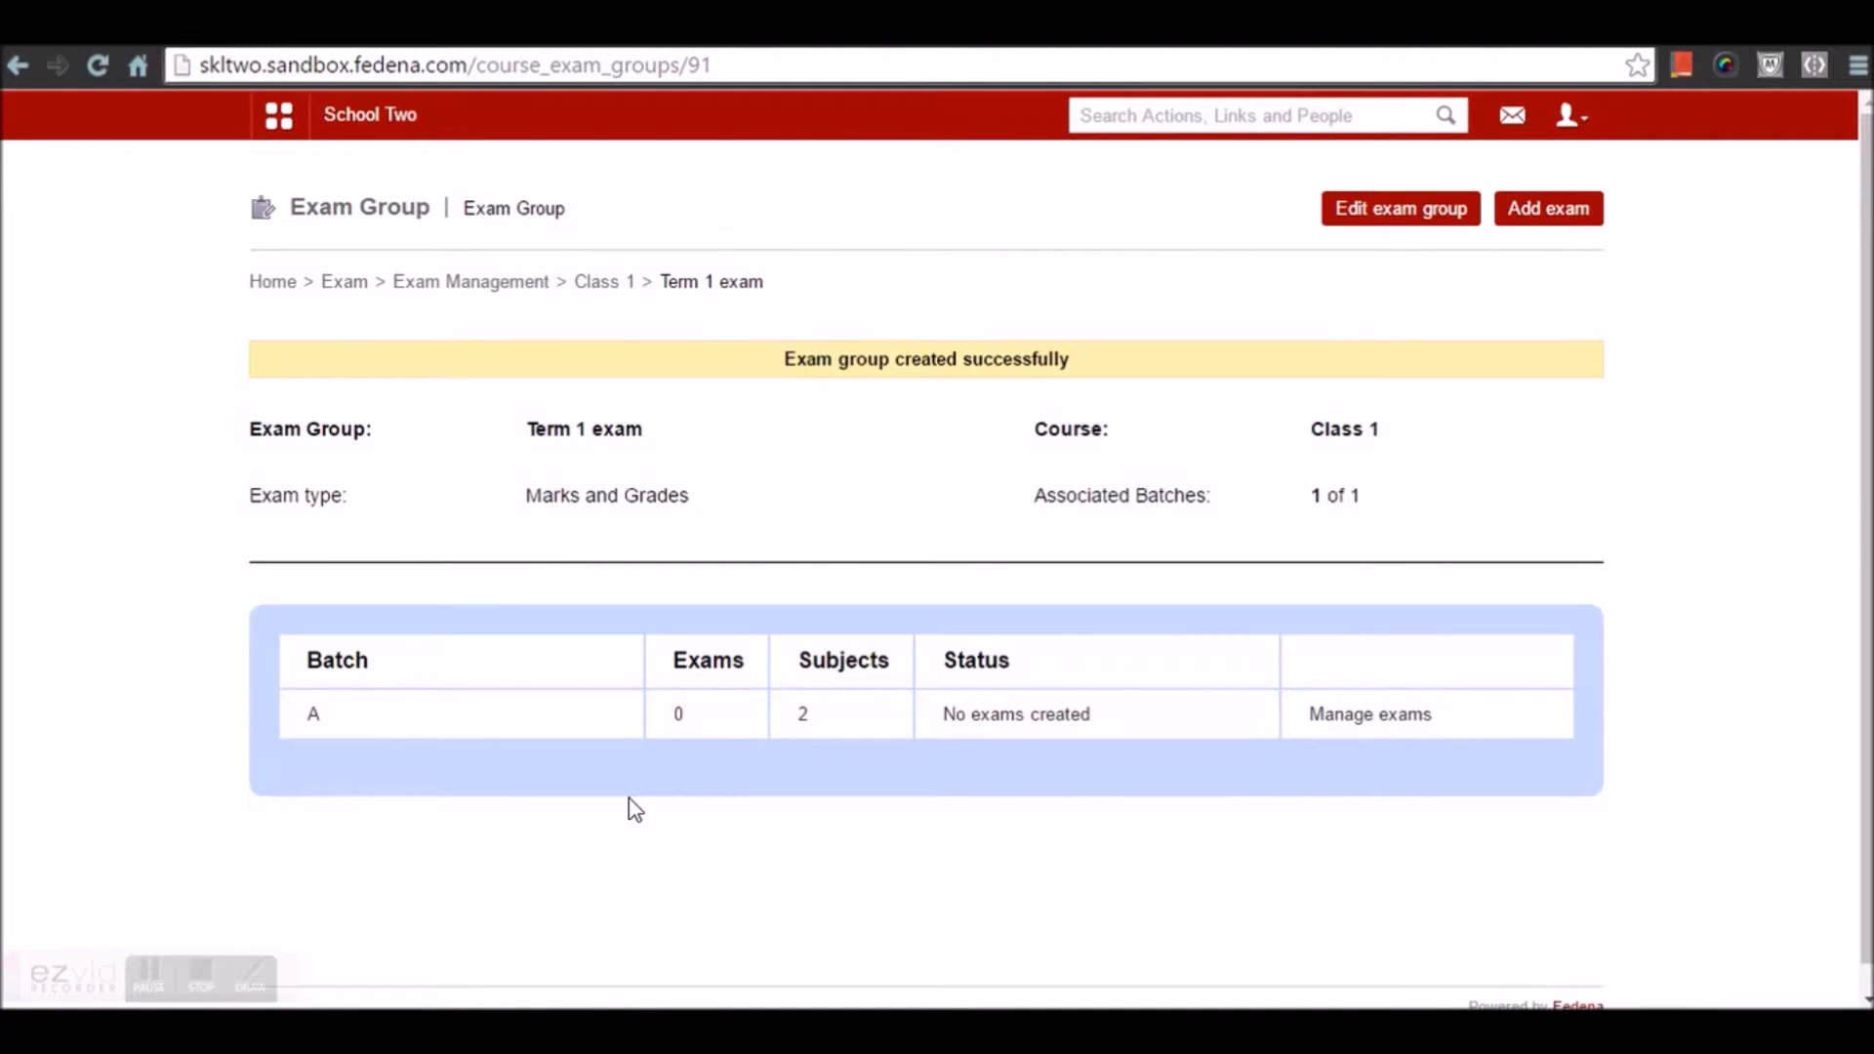
# Add batch A subject exams with 100 maximum and 50 minimum marks for both subjects
pyautogui.click(1365, 721)
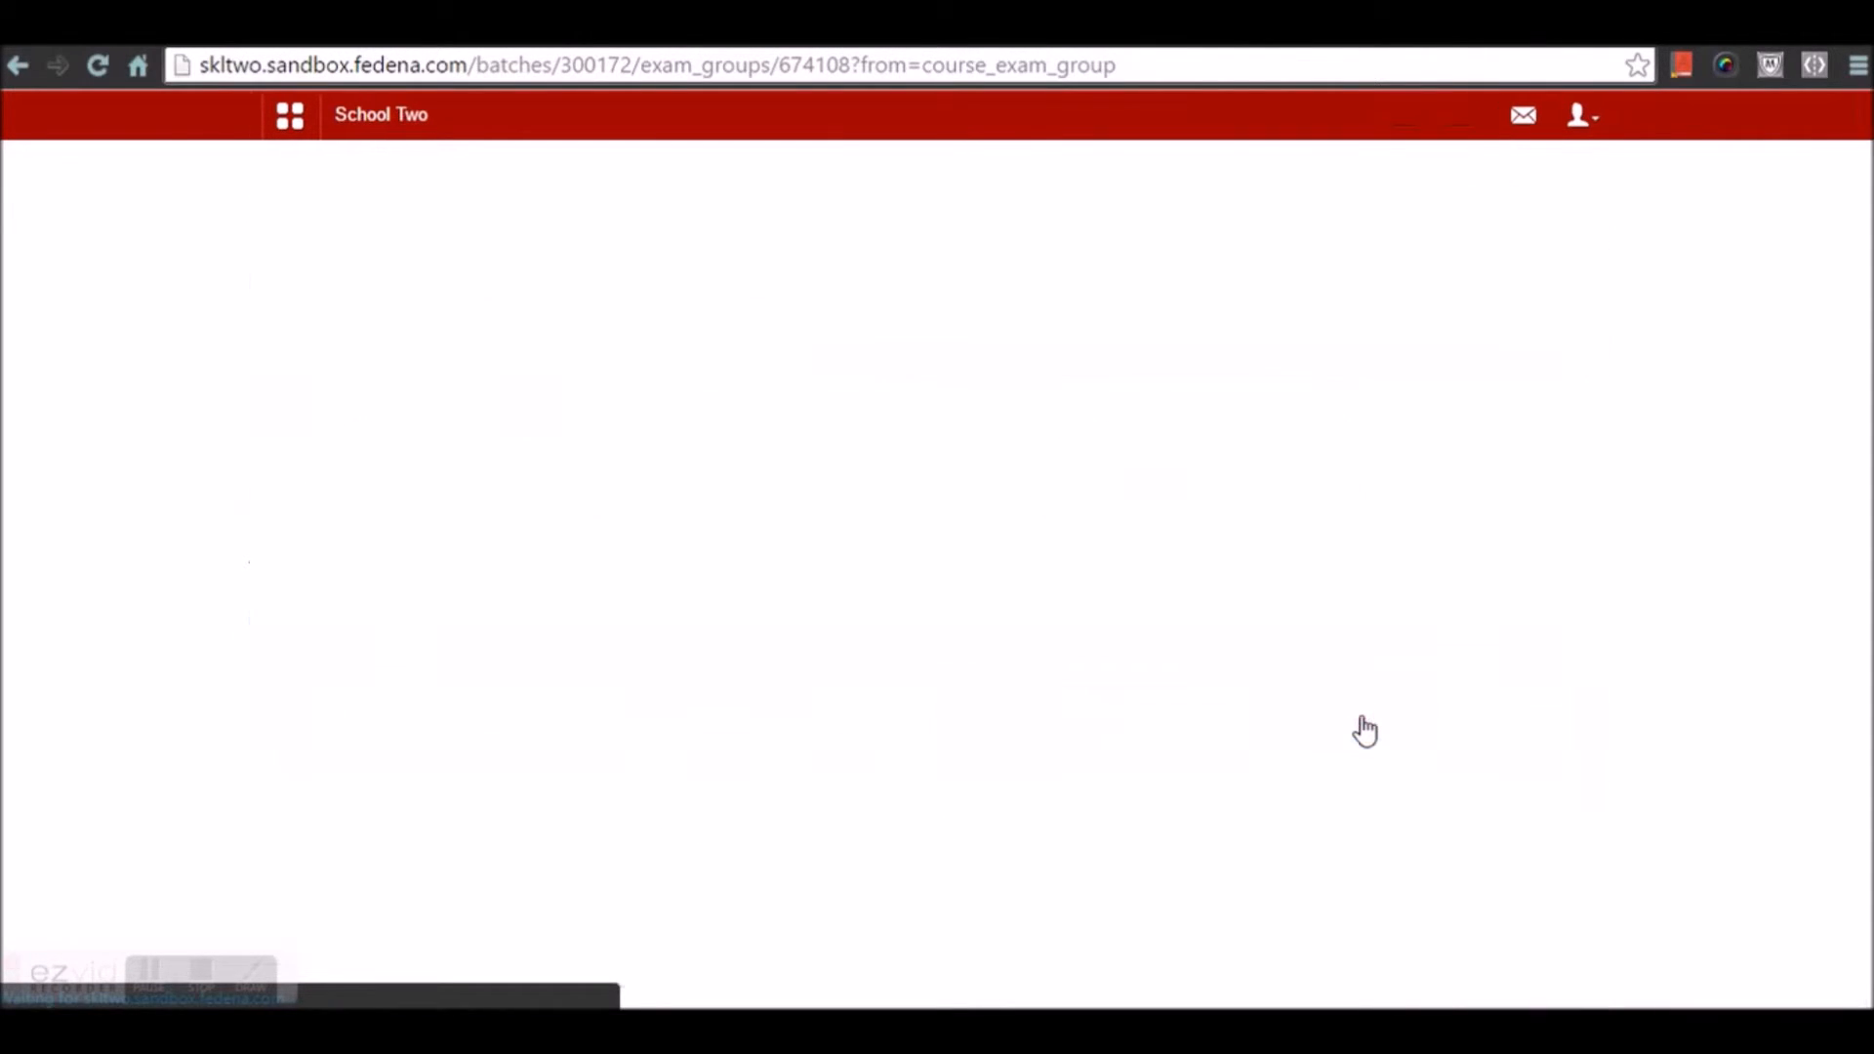
pyautogui.click(1482, 213)
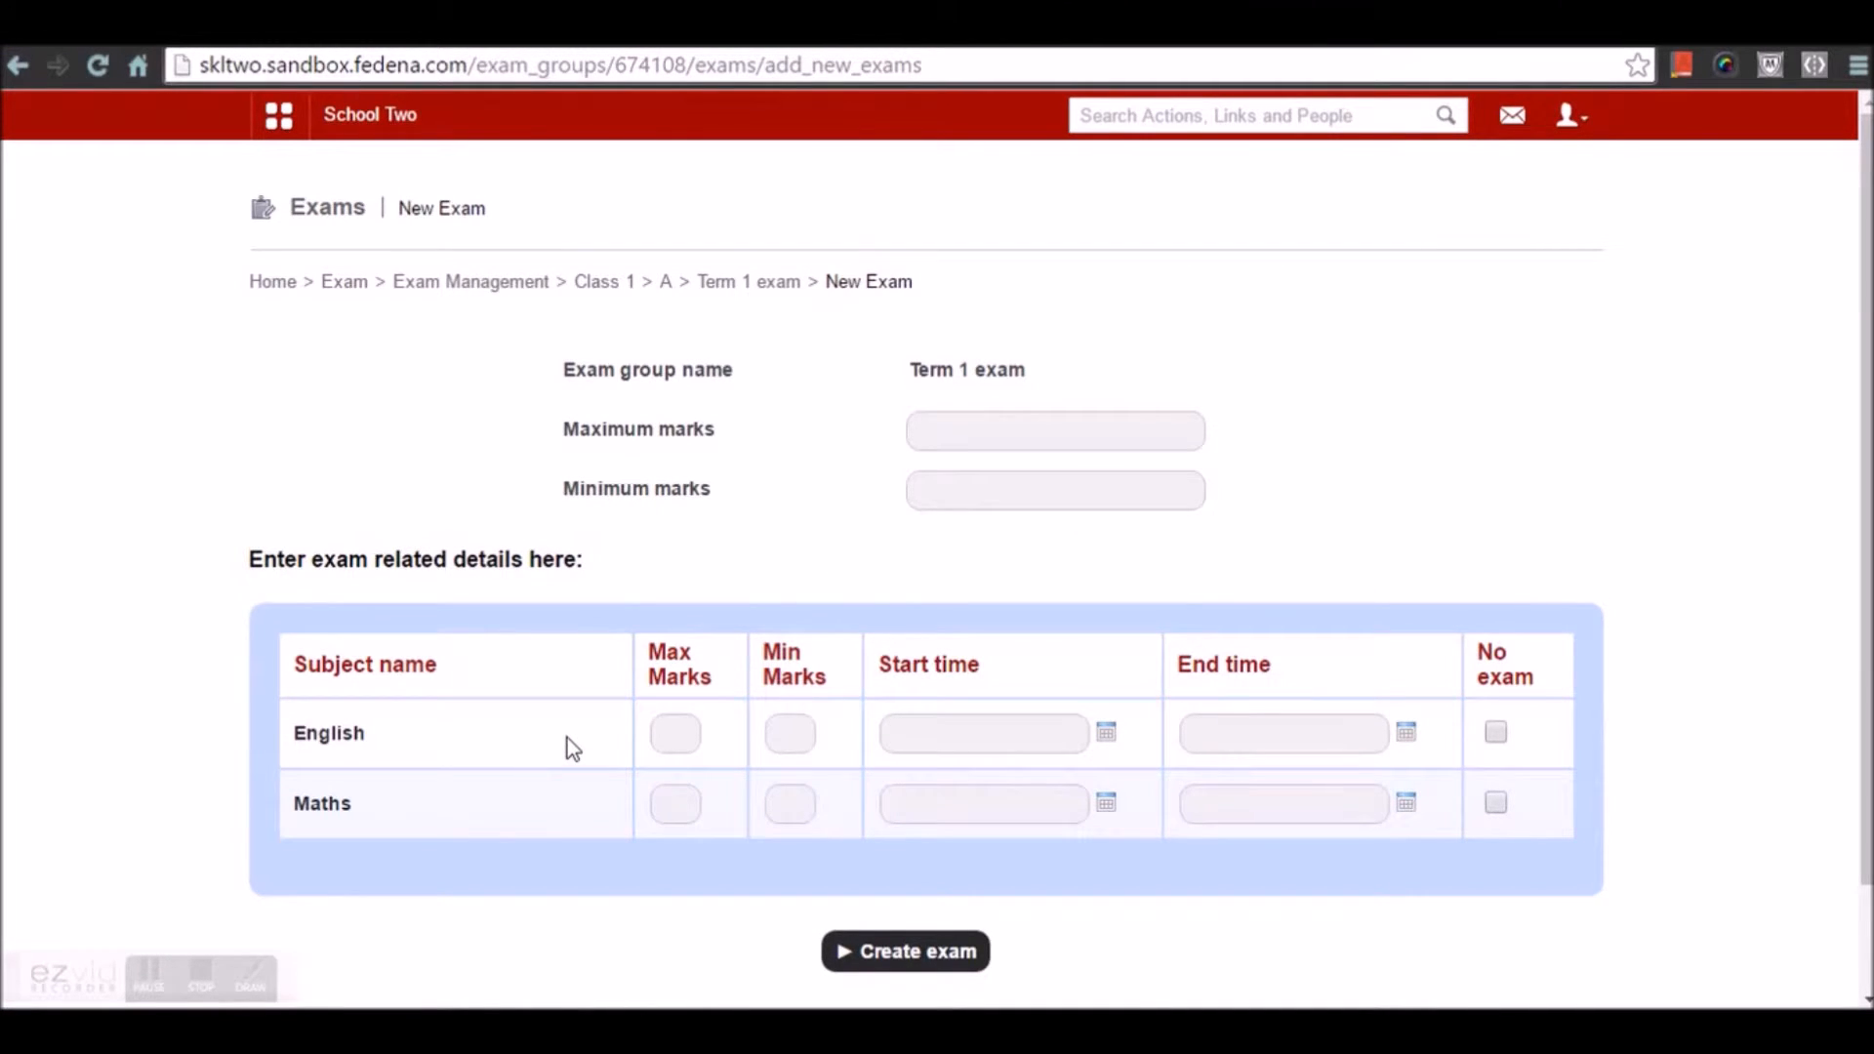
pyautogui.click(1002, 439)
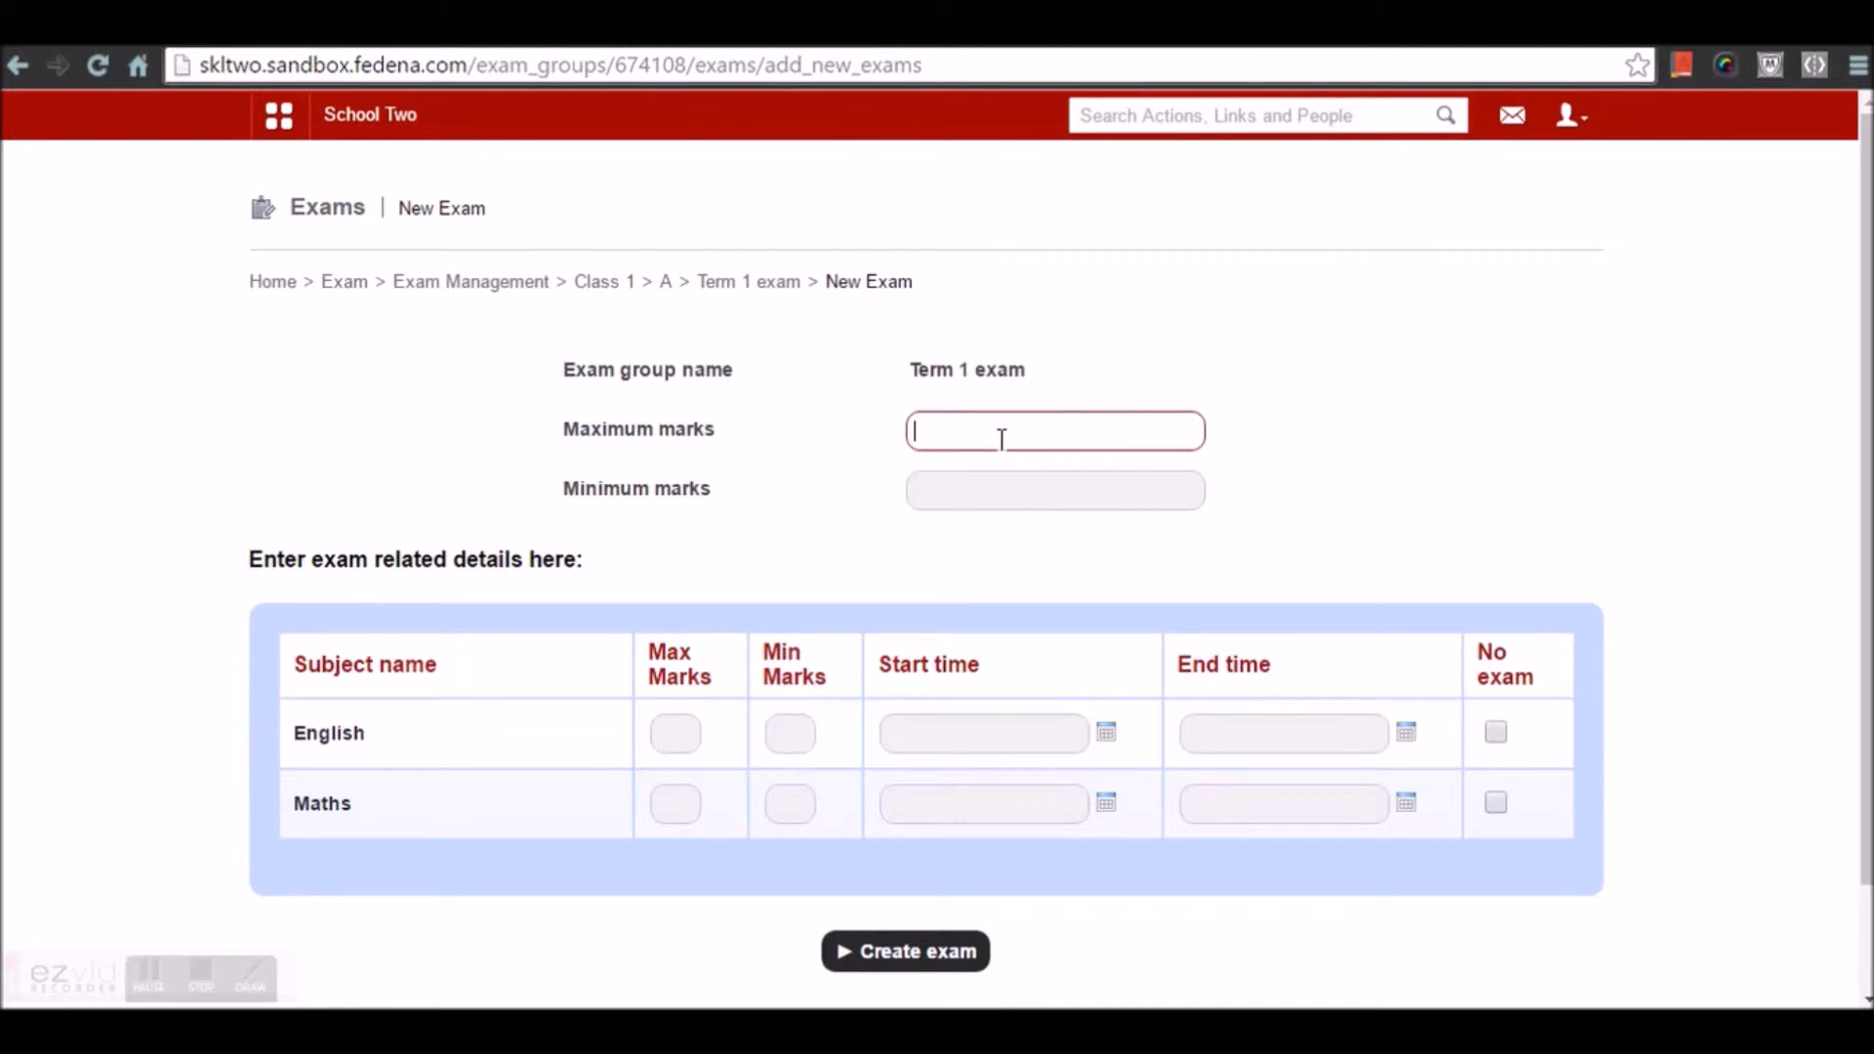
pyautogui.write('100')
pyautogui.click(1043, 491)
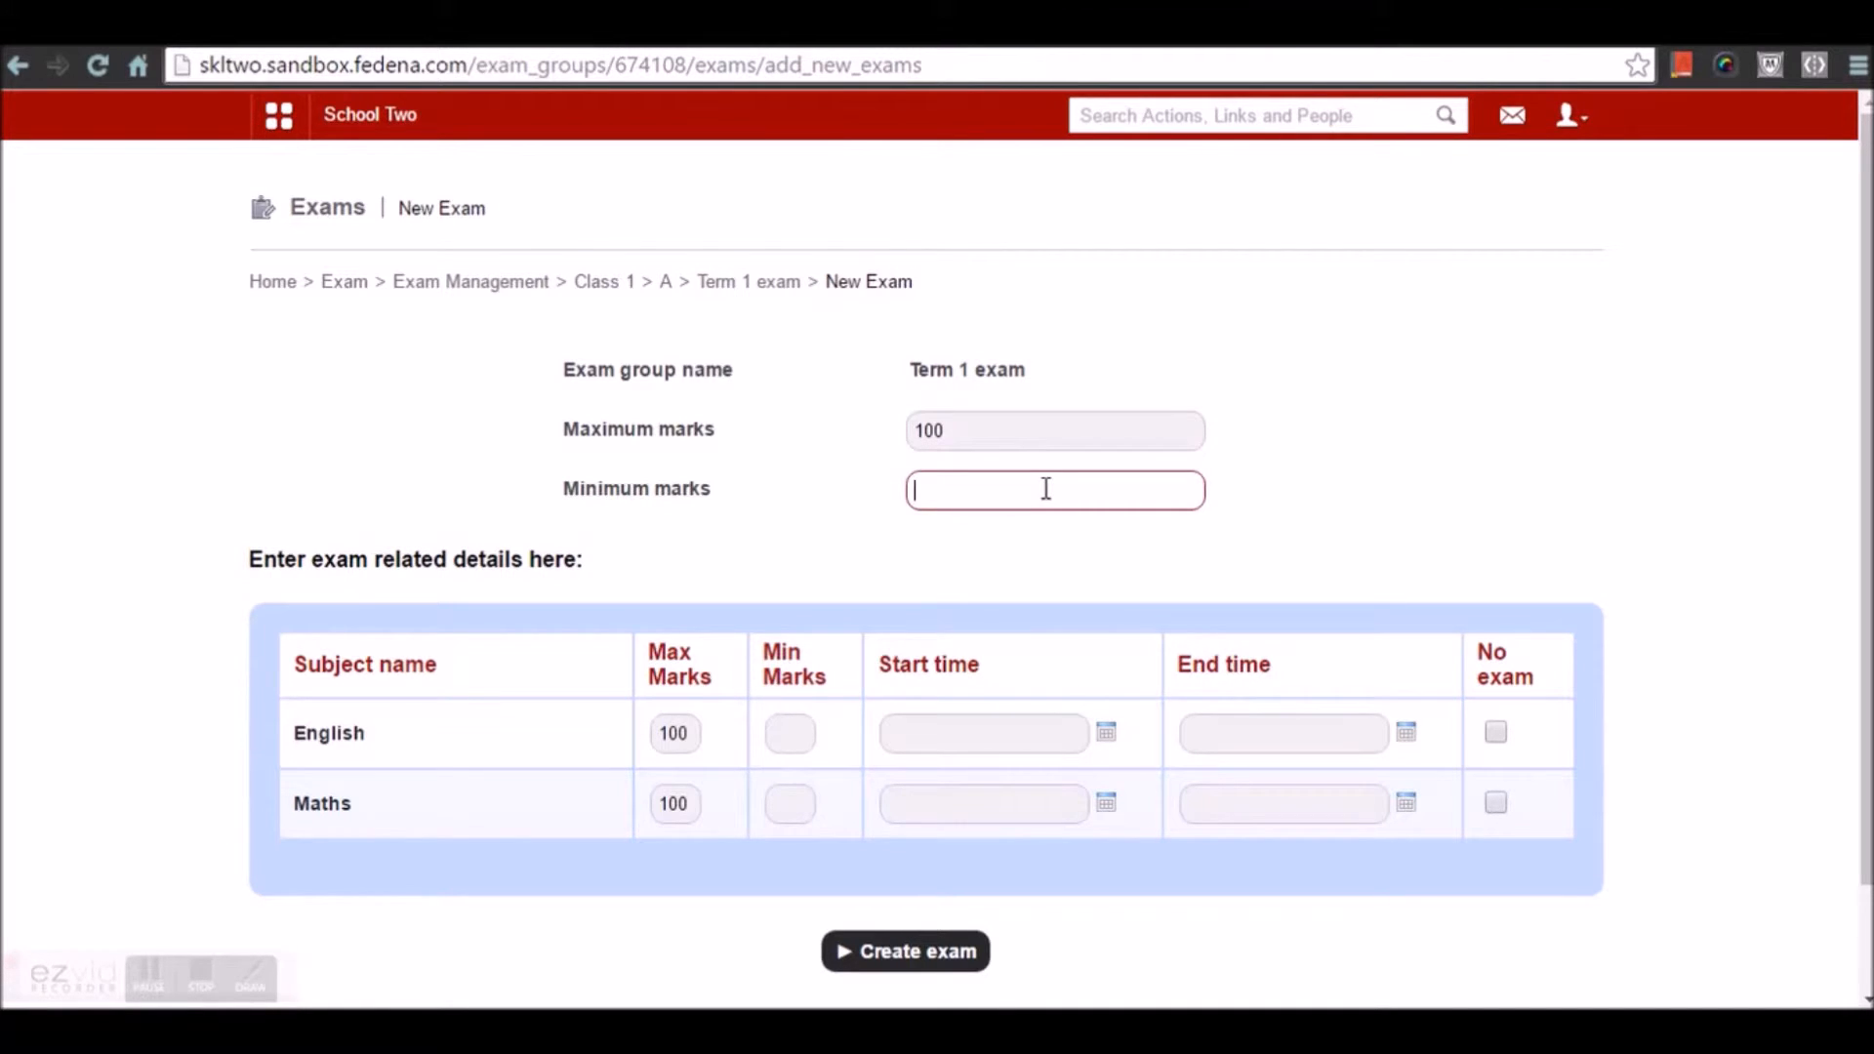
pyautogui.write('50')
pyautogui.click(1033, 542)
pyautogui.click(831, 557)
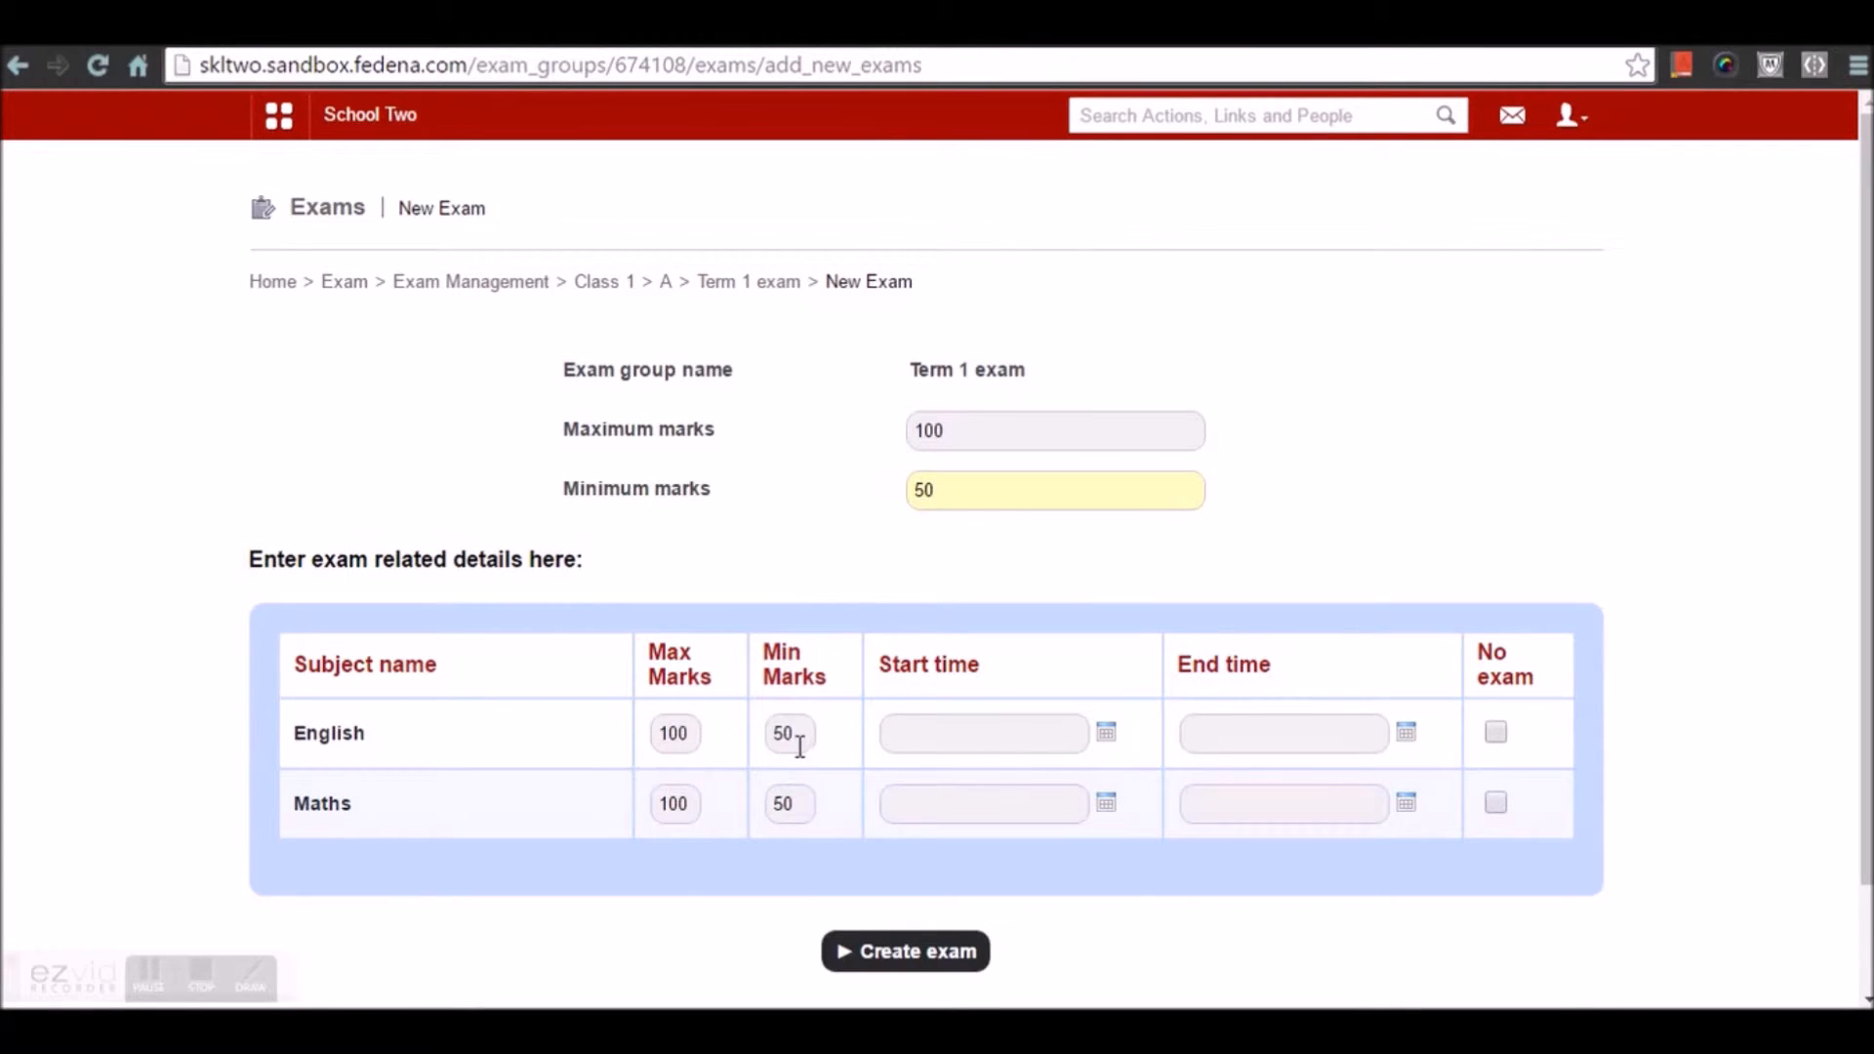
# Set English start to 4 April 2016 3 AM and end hour to 1 PM
pyautogui.click(1002, 749)
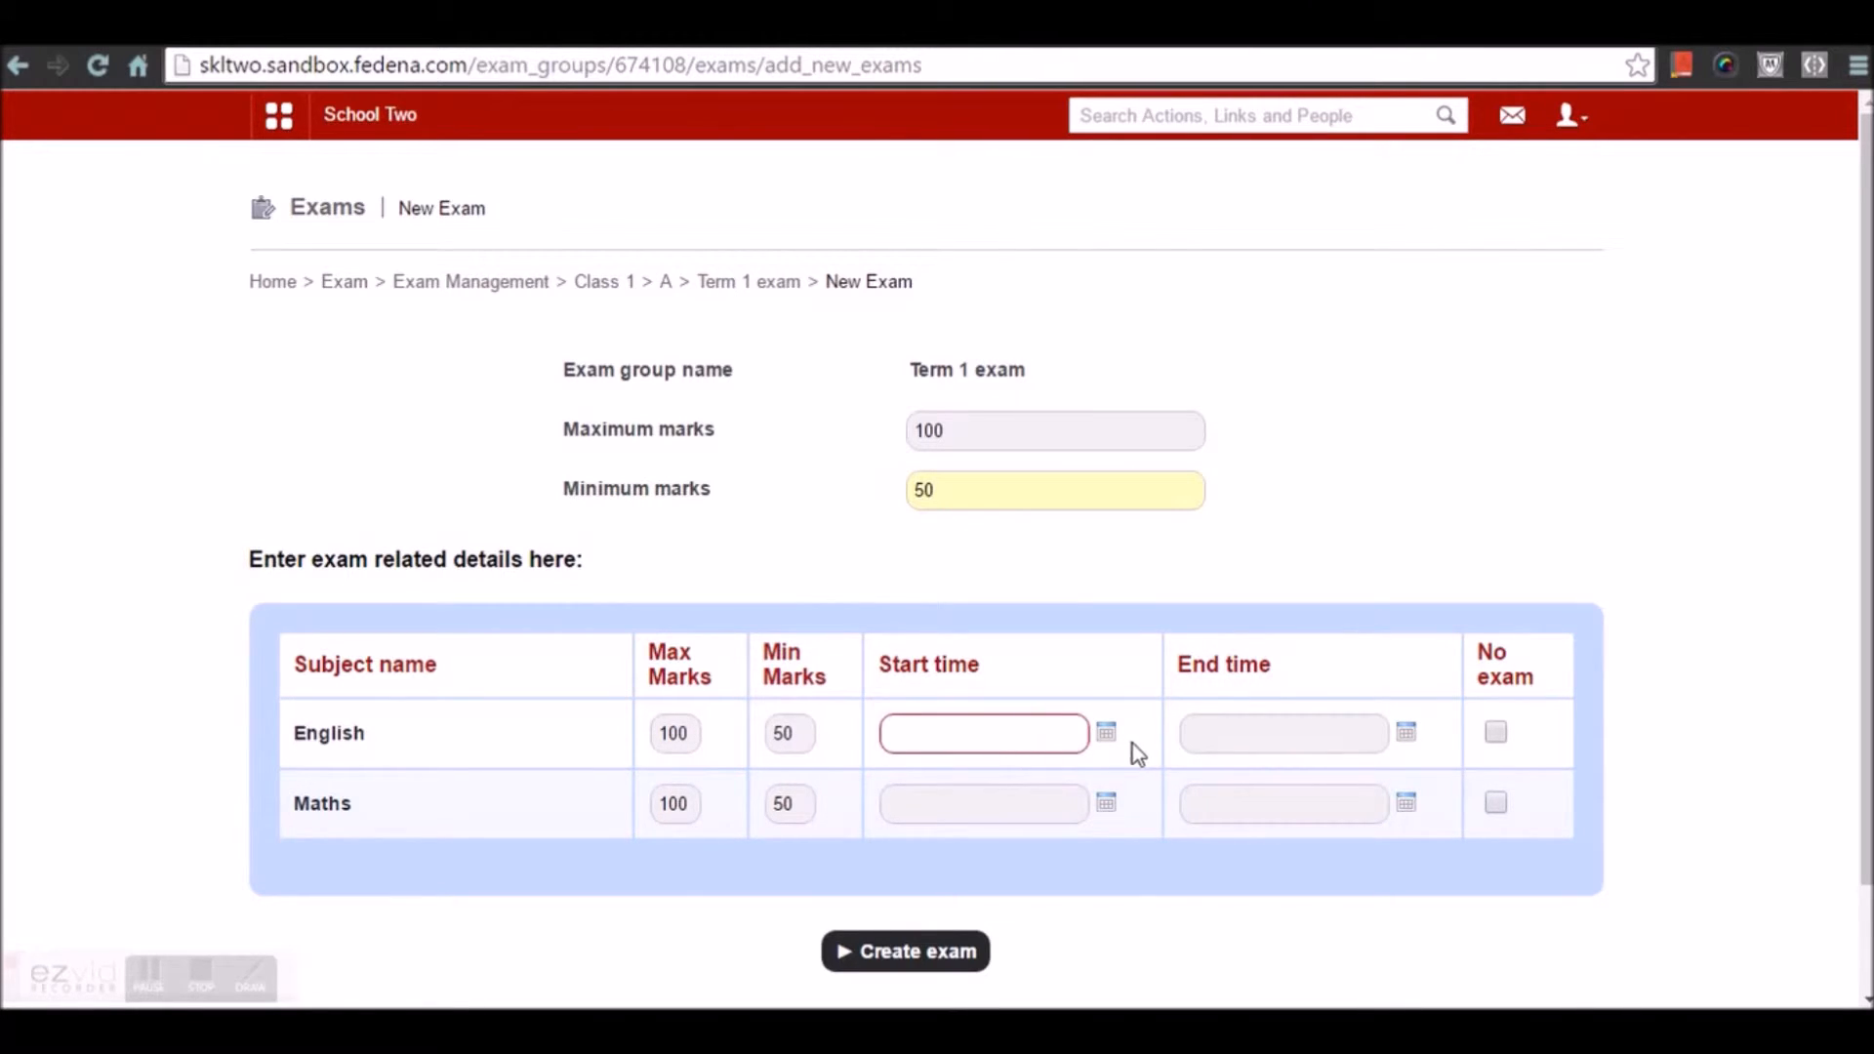
pyautogui.click(1106, 734)
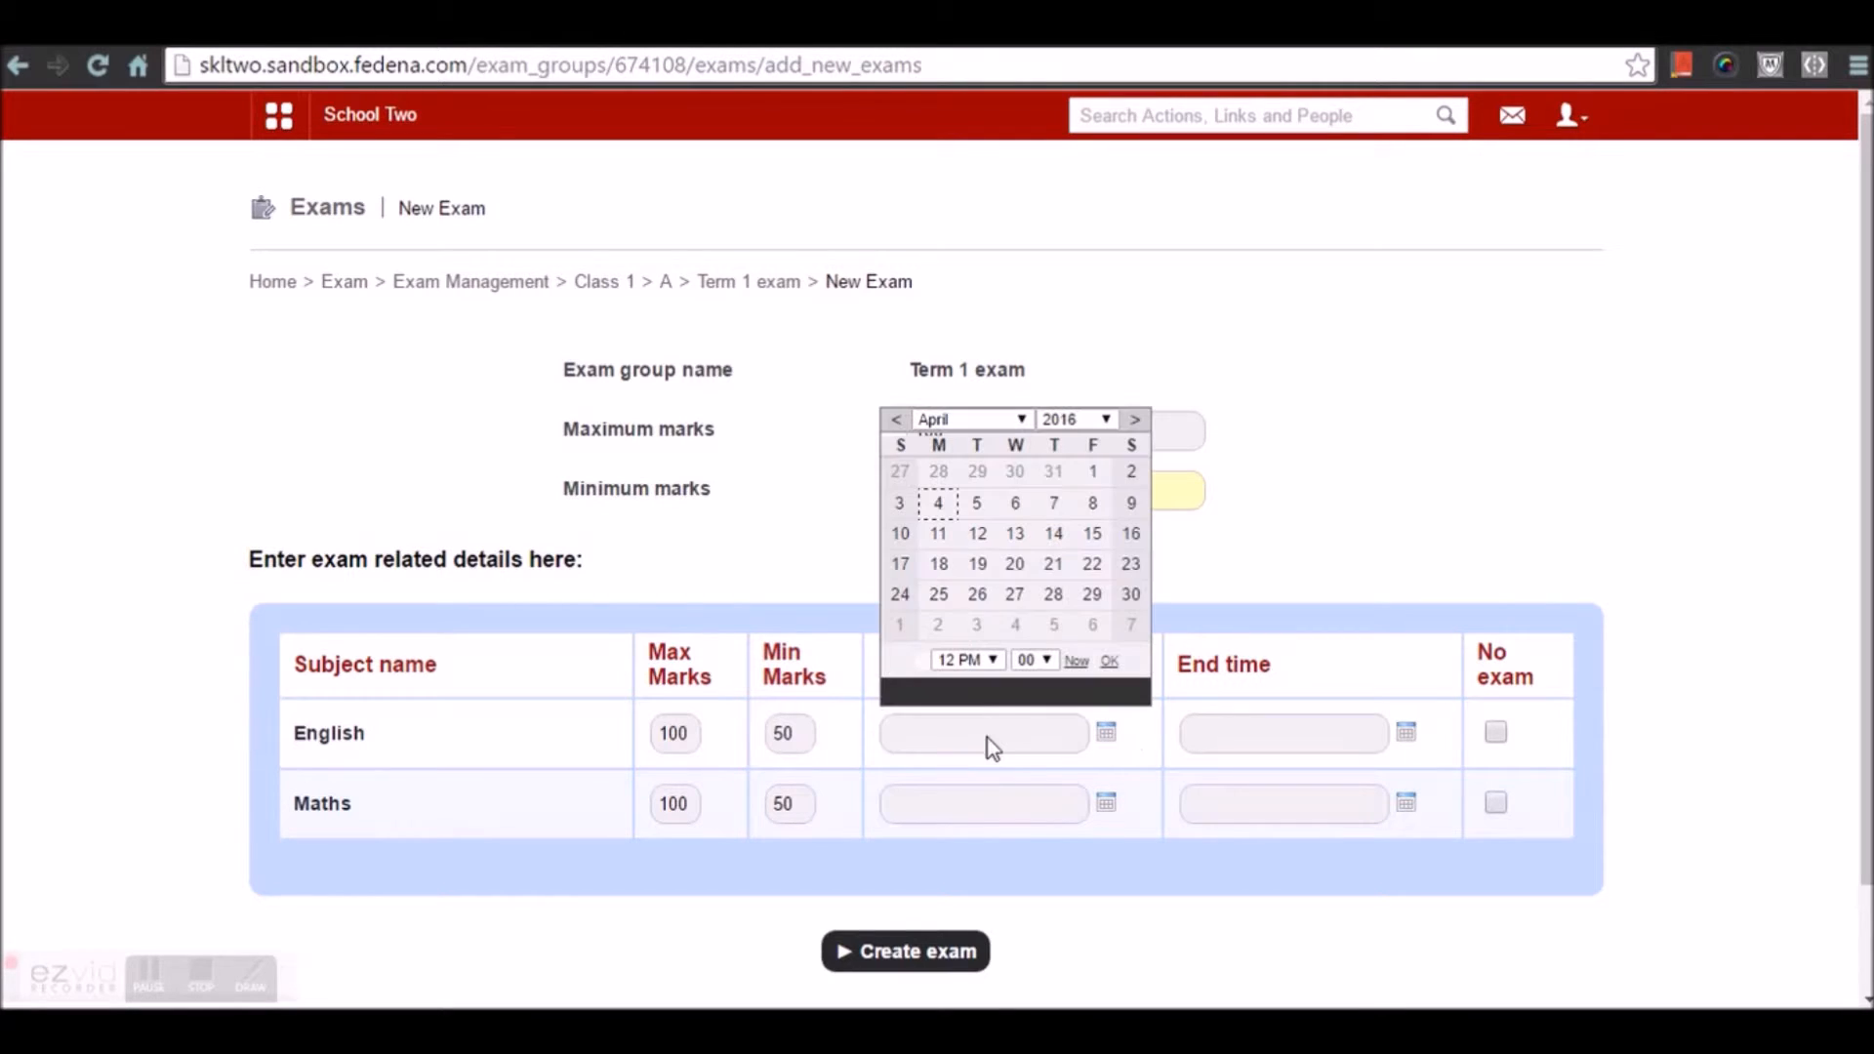
pyautogui.click(938, 502)
pyautogui.click(966, 661)
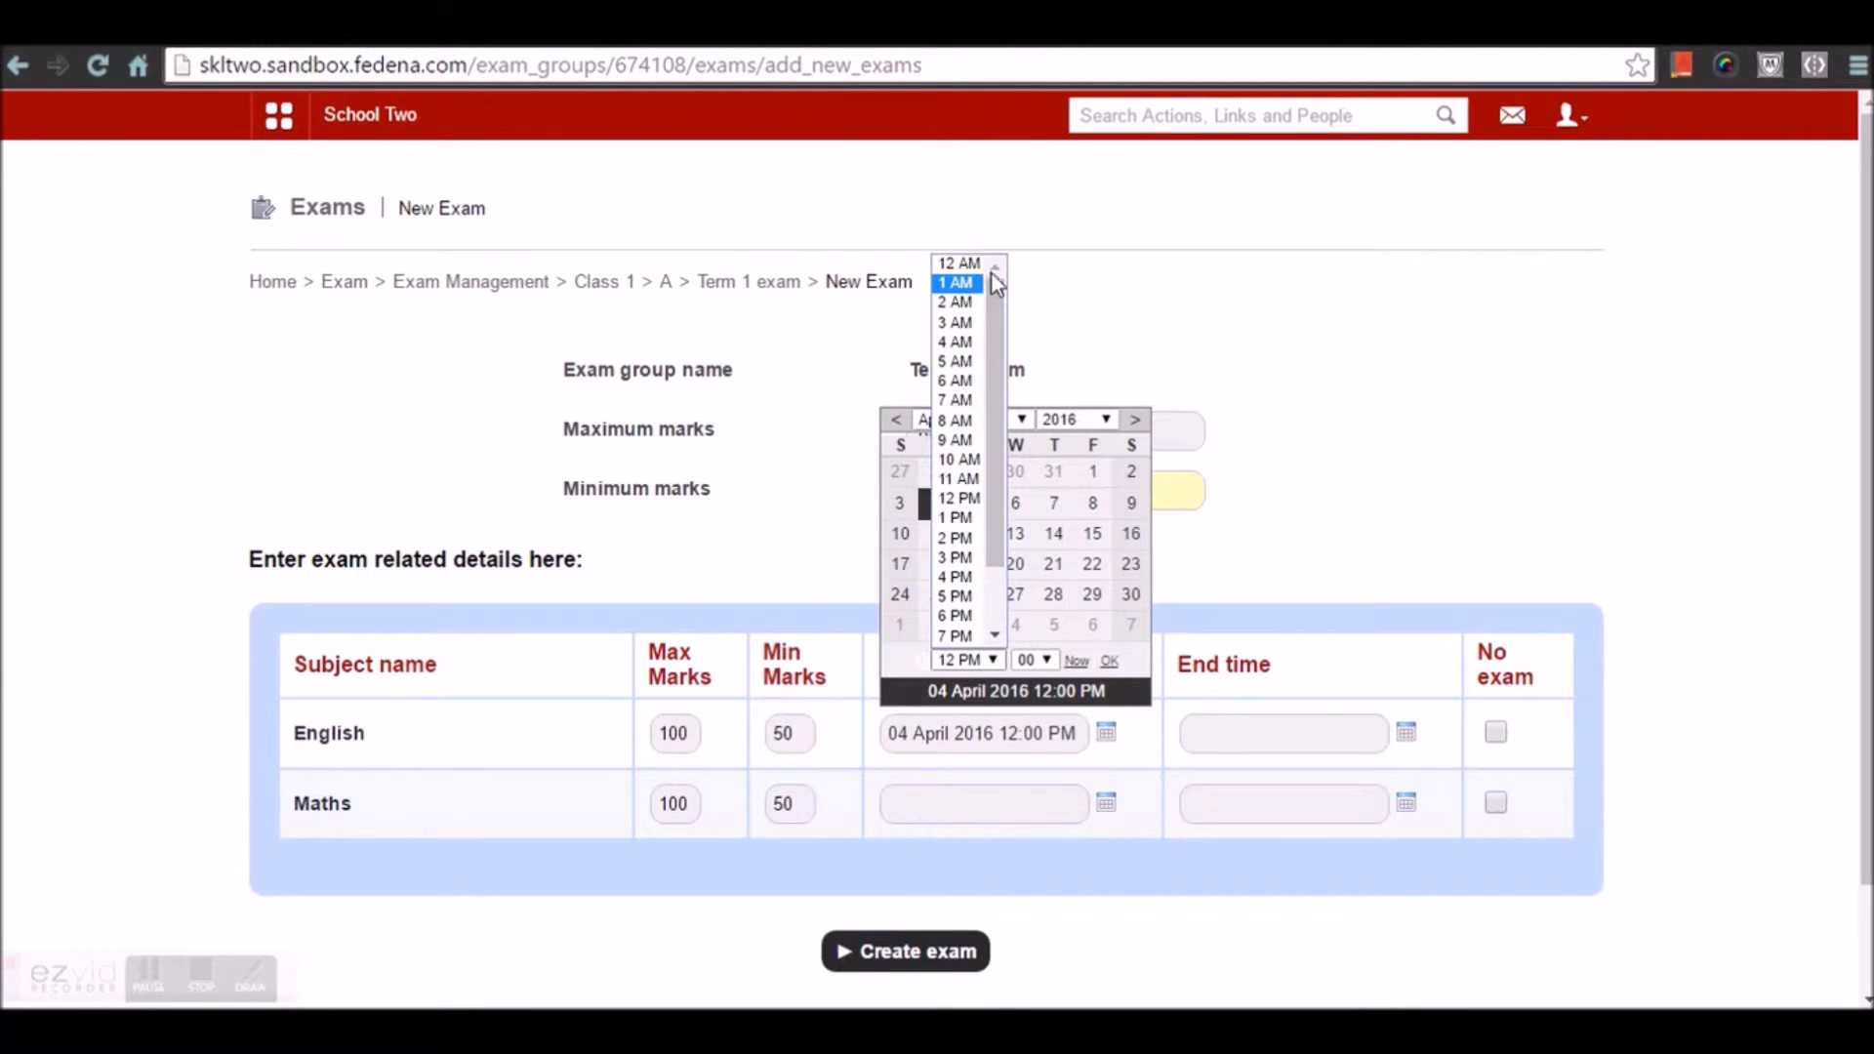
pyautogui.click(966, 325)
pyautogui.click(1408, 736)
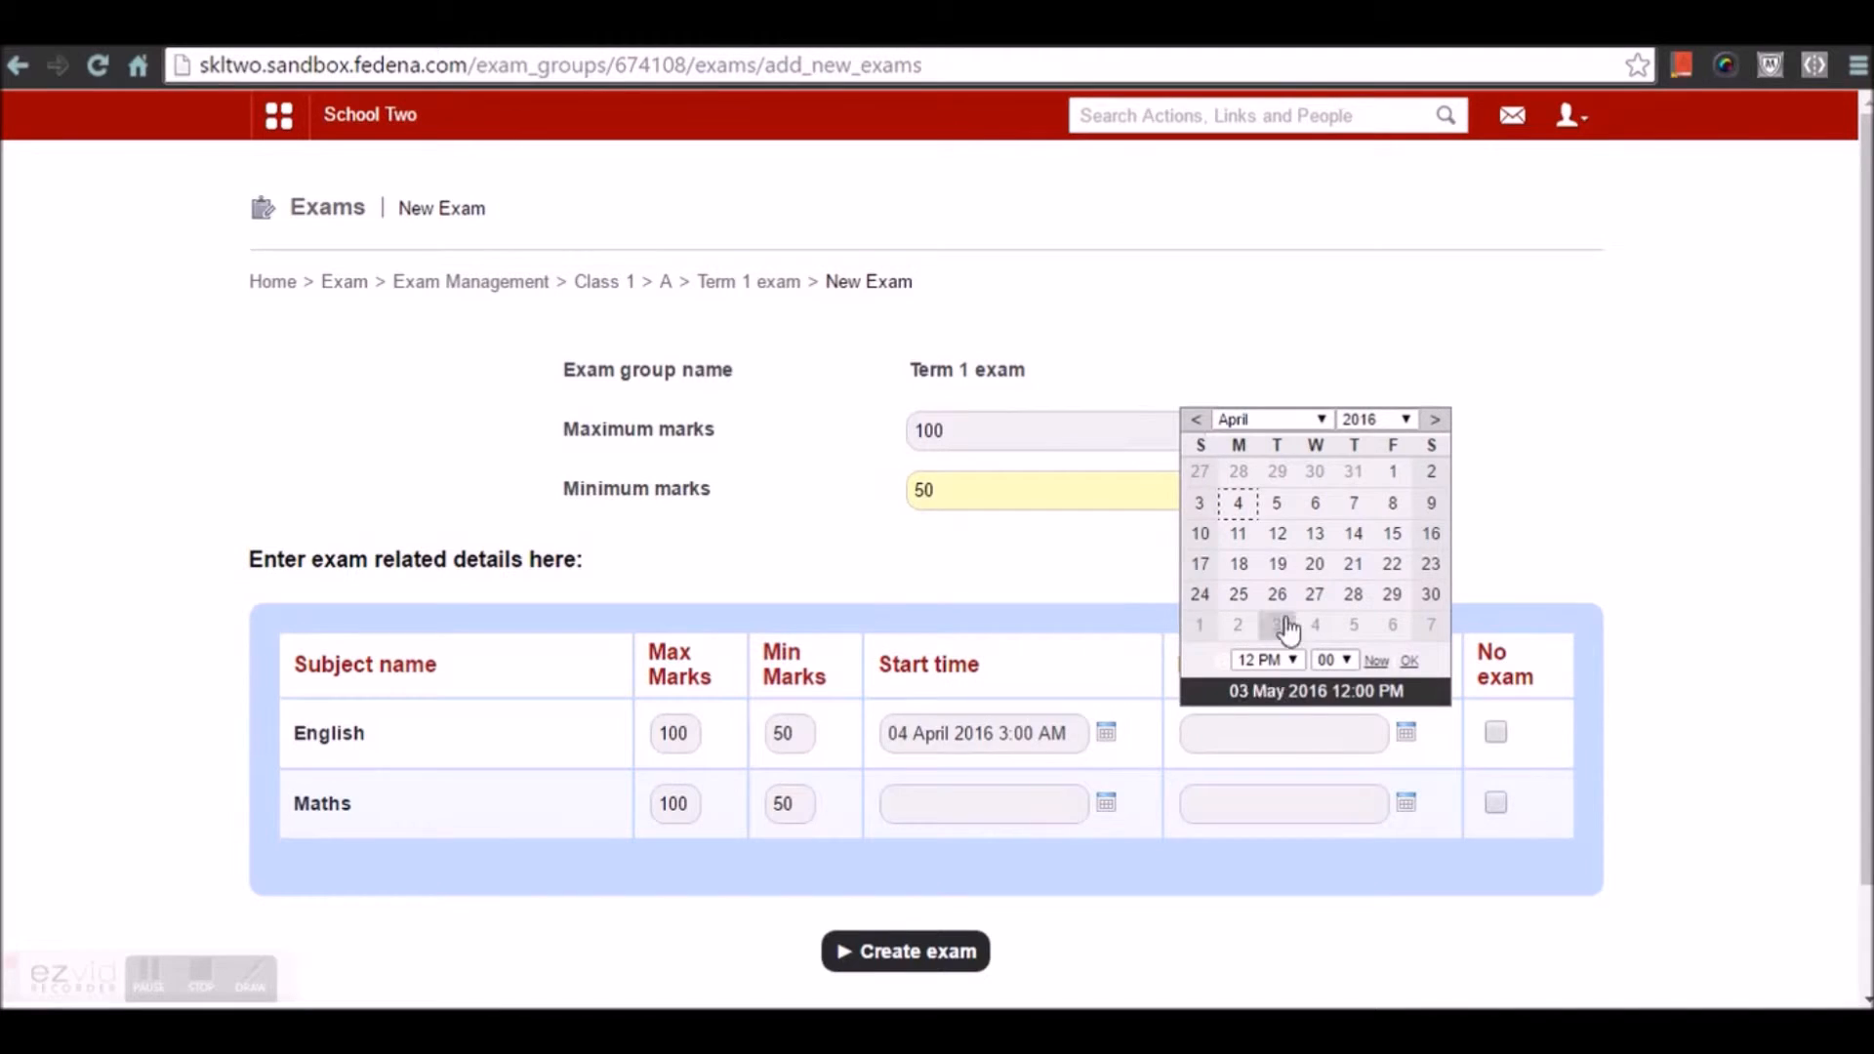
pyautogui.click(1278, 662)
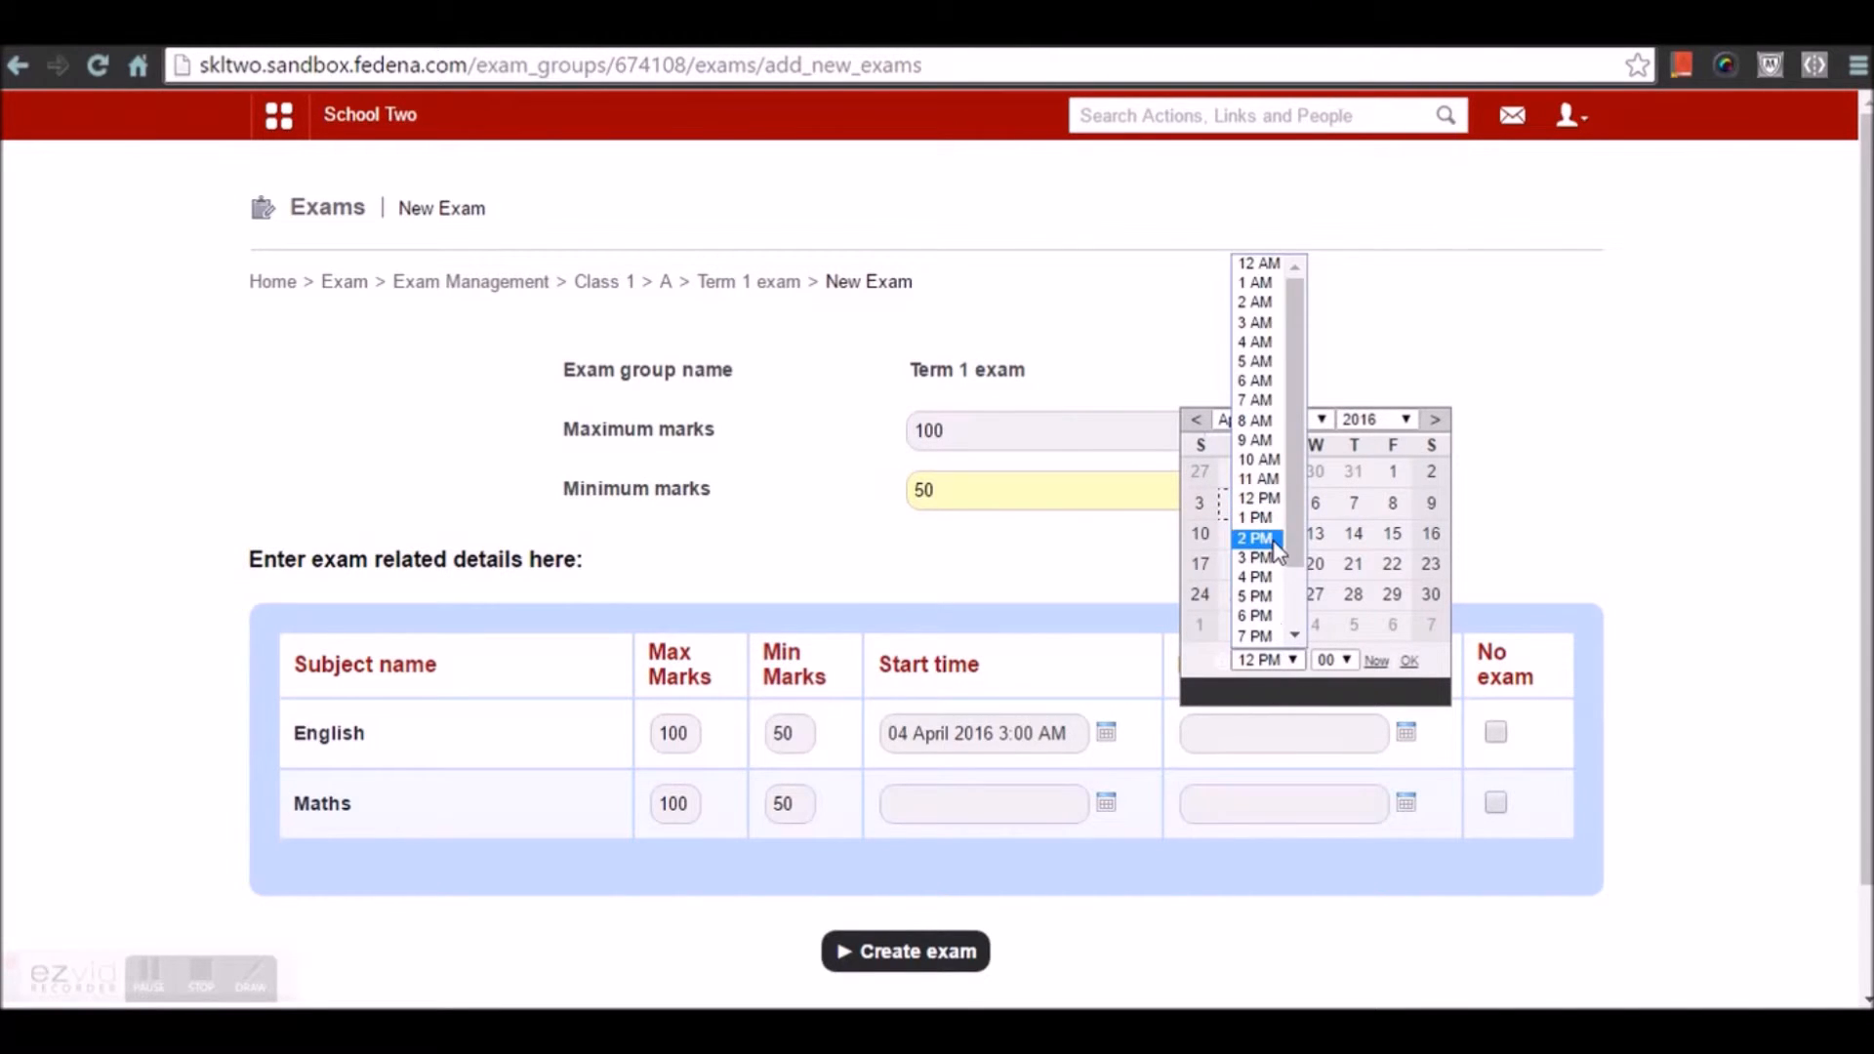
pyautogui.click(1250, 520)
# Set Maths start to 5 April 2016 4 AM and end to 5 April 7 PM
pyautogui.click(1111, 807)
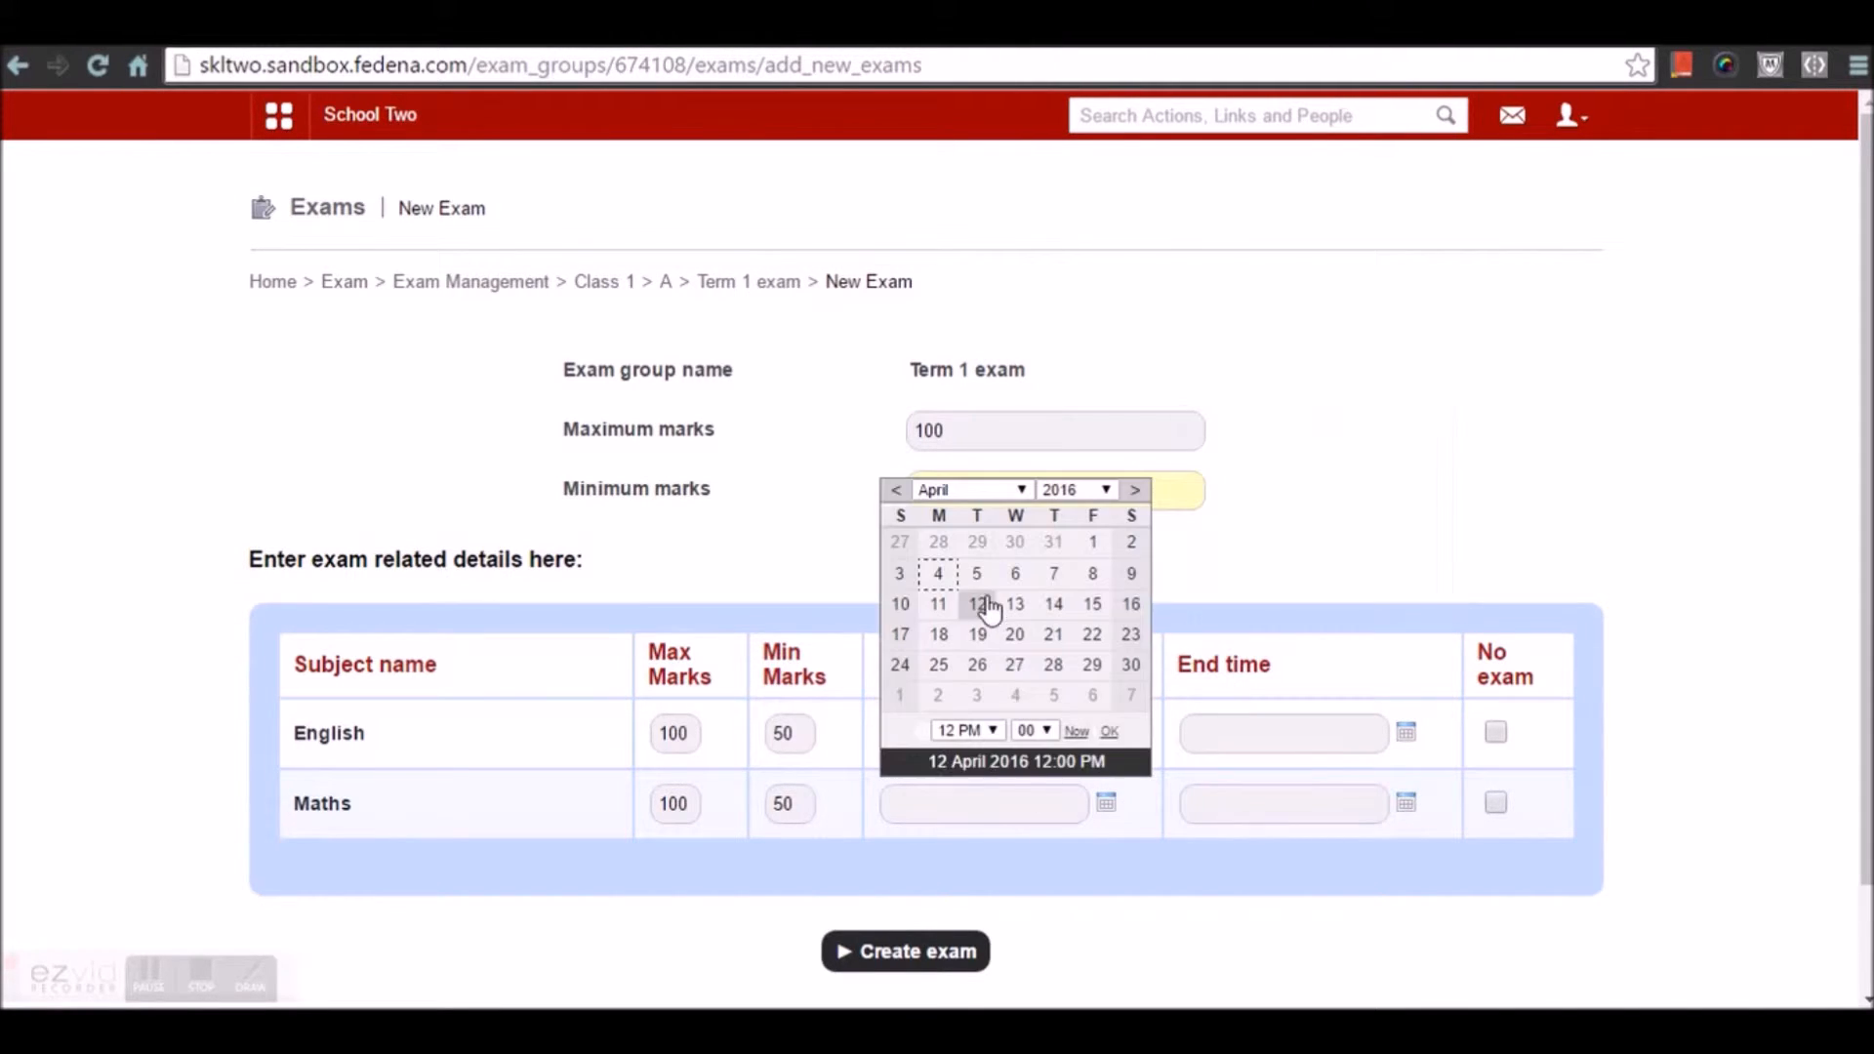
pyautogui.click(977, 573)
pyautogui.click(966, 730)
pyautogui.click(964, 414)
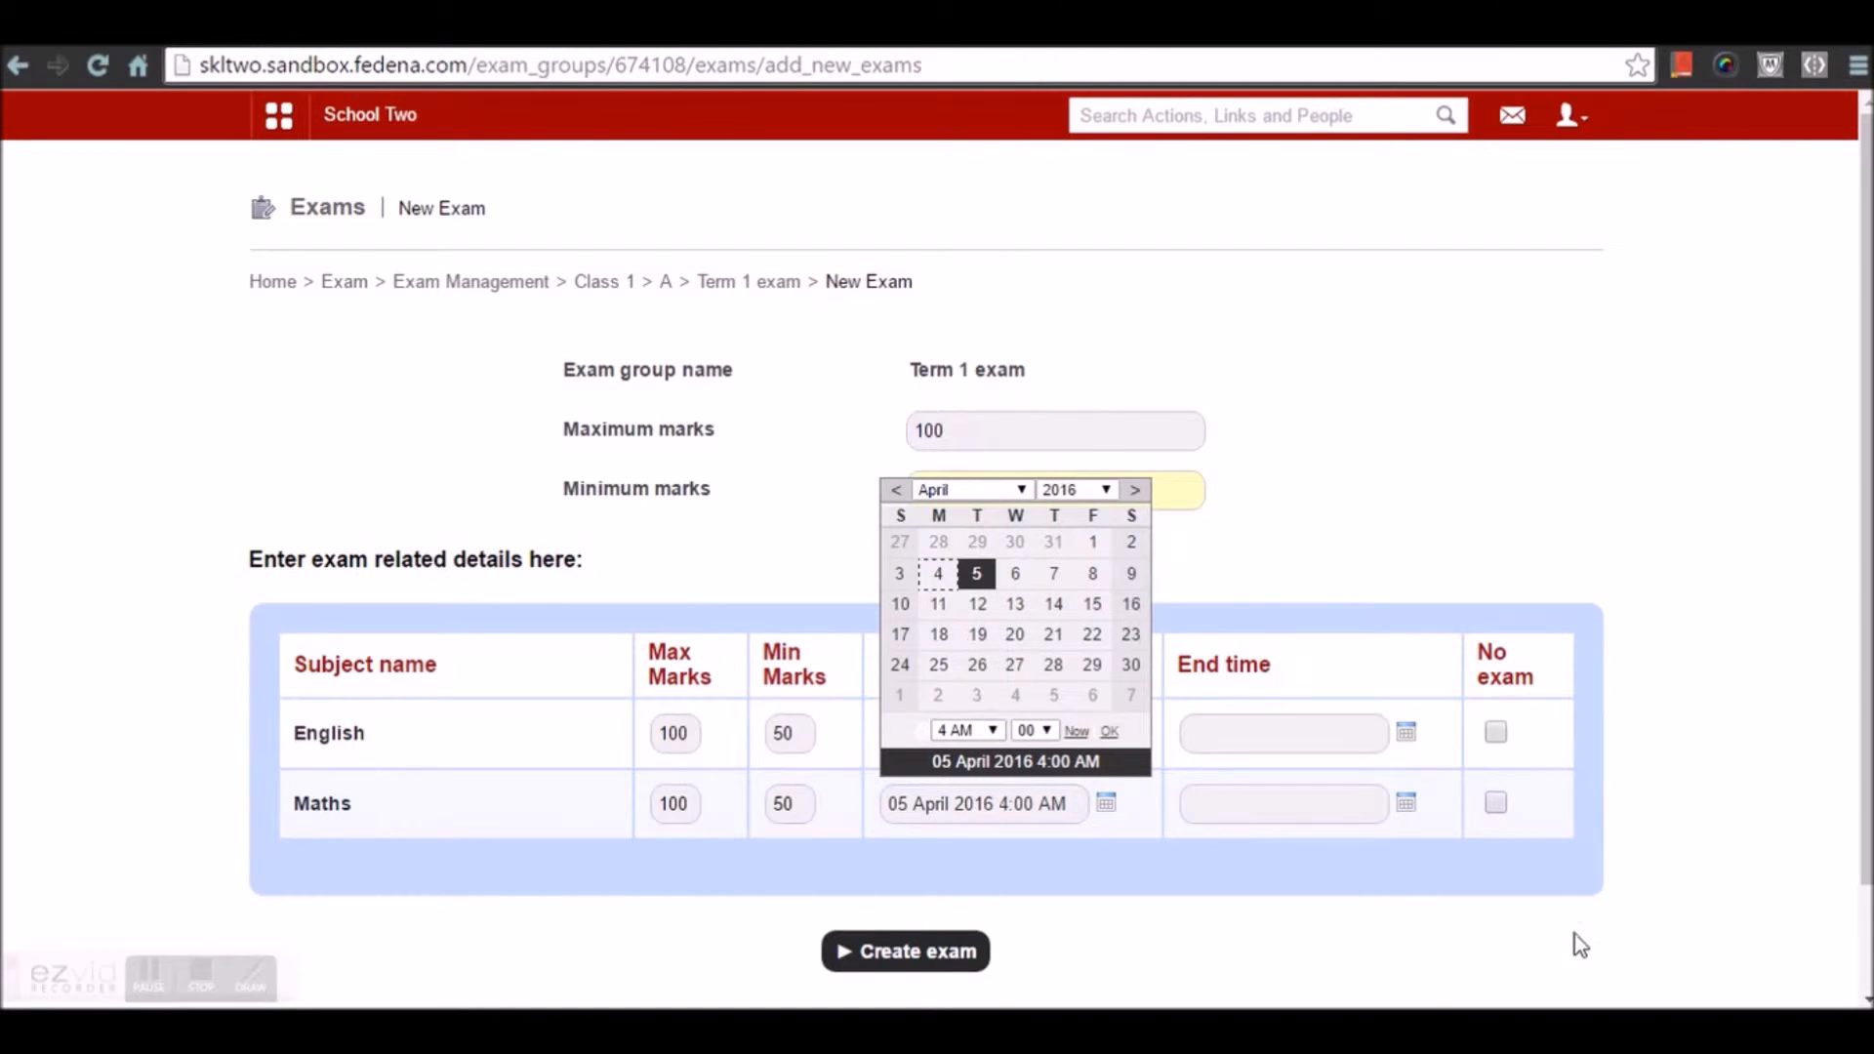
pyautogui.click(1406, 802)
pyautogui.click(1276, 573)
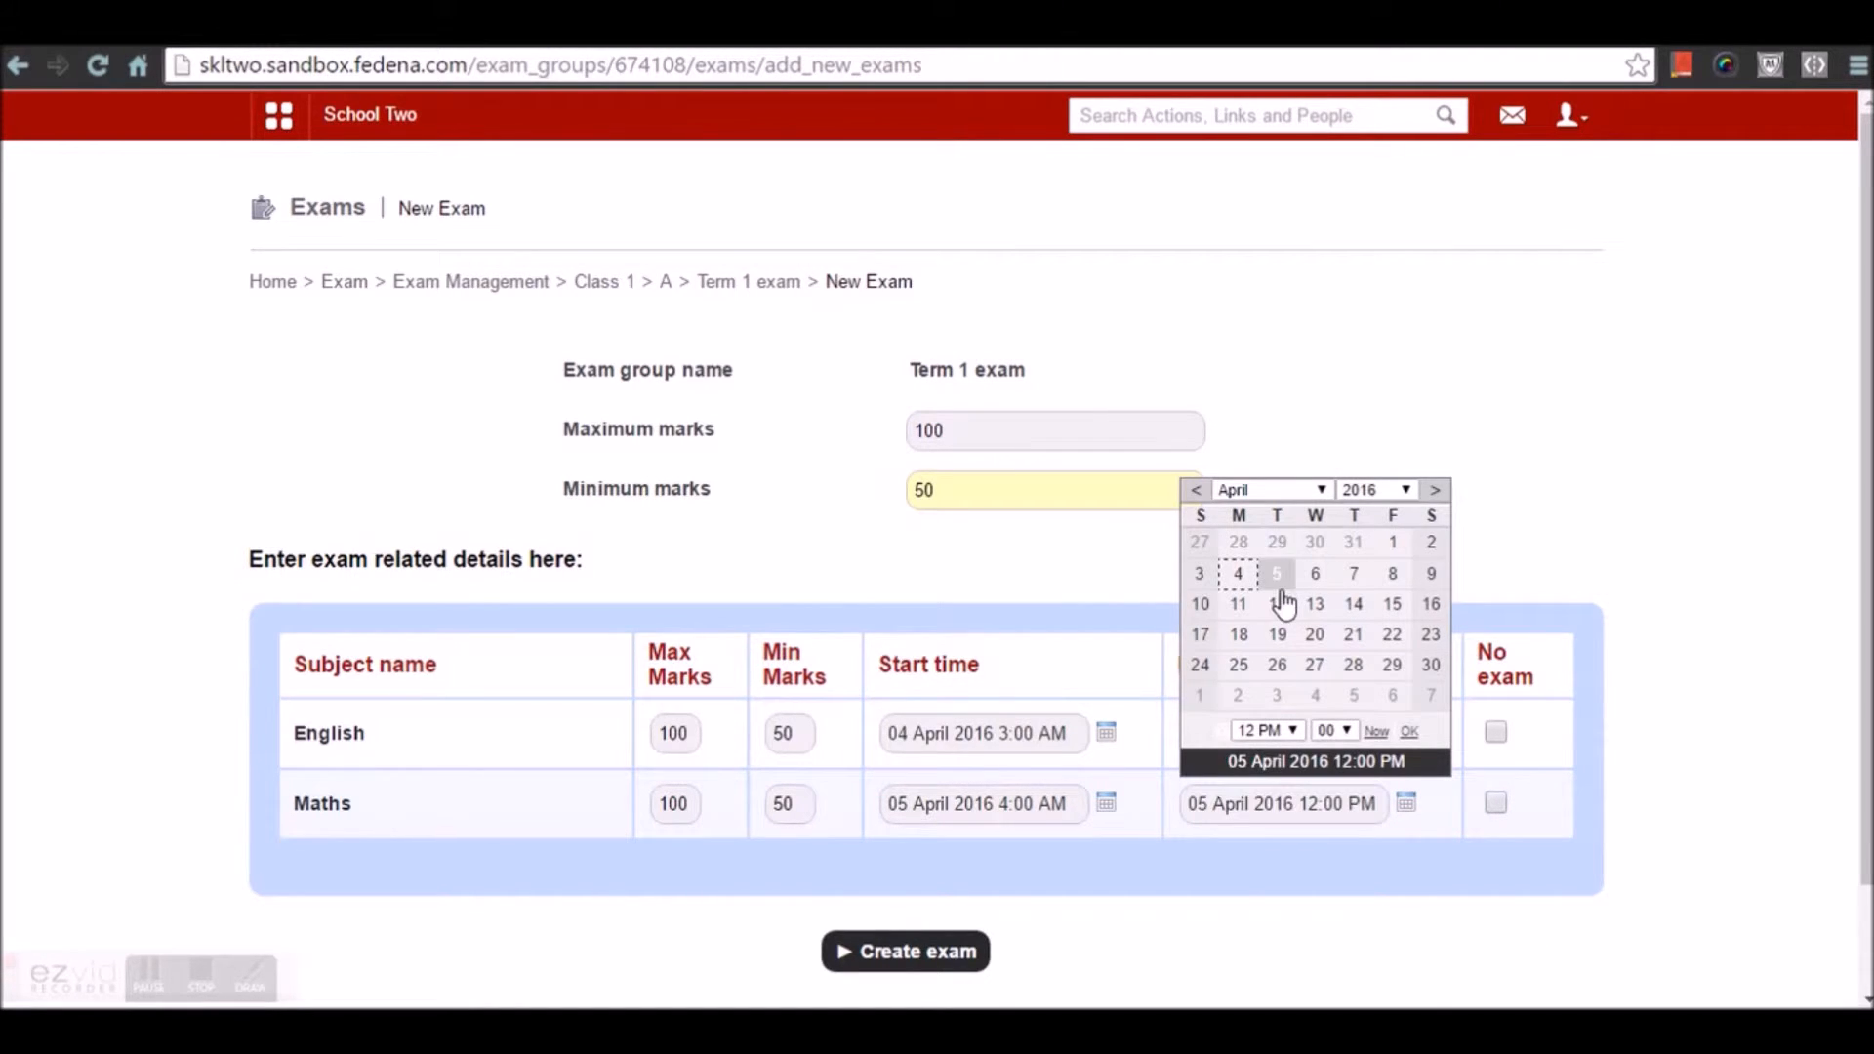
pyautogui.click(1269, 730)
pyautogui.click(1268, 709)
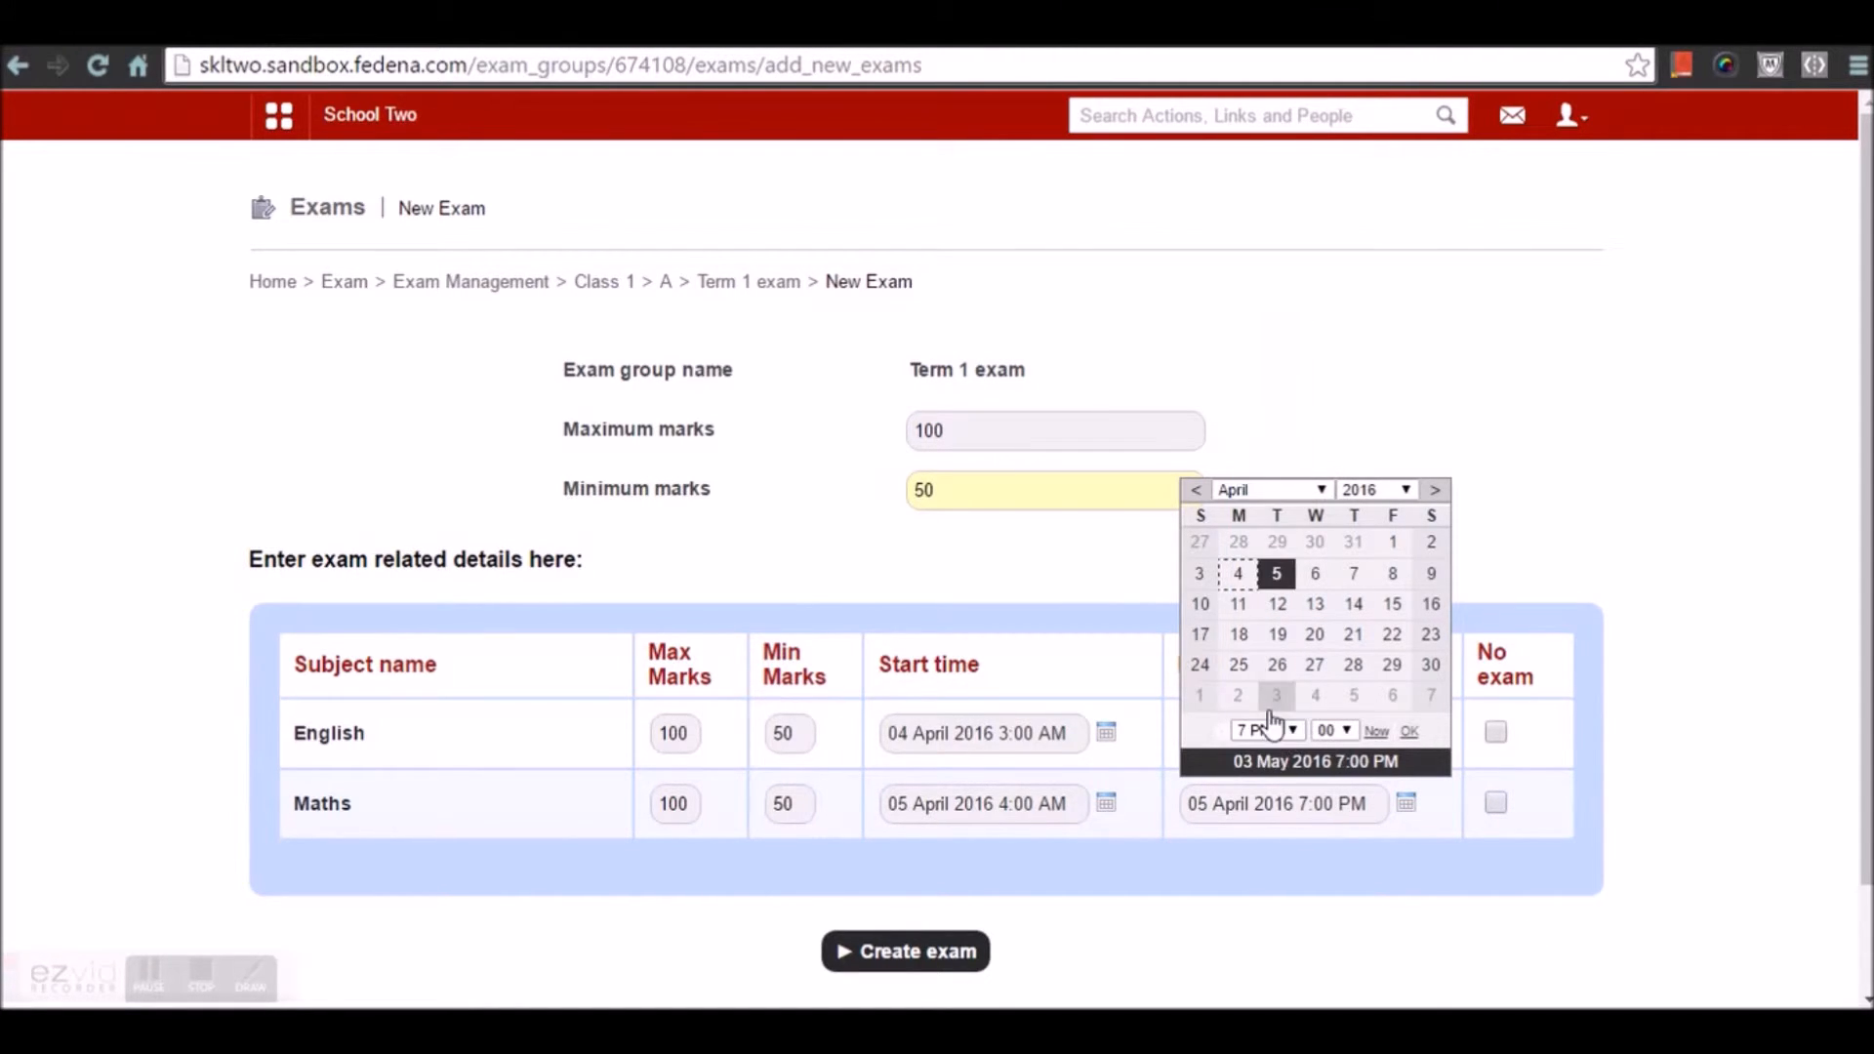
pyautogui.click(1443, 779)
# Change English end to 4 April 2016 6 PM and create both exams
pyautogui.click(1405, 734)
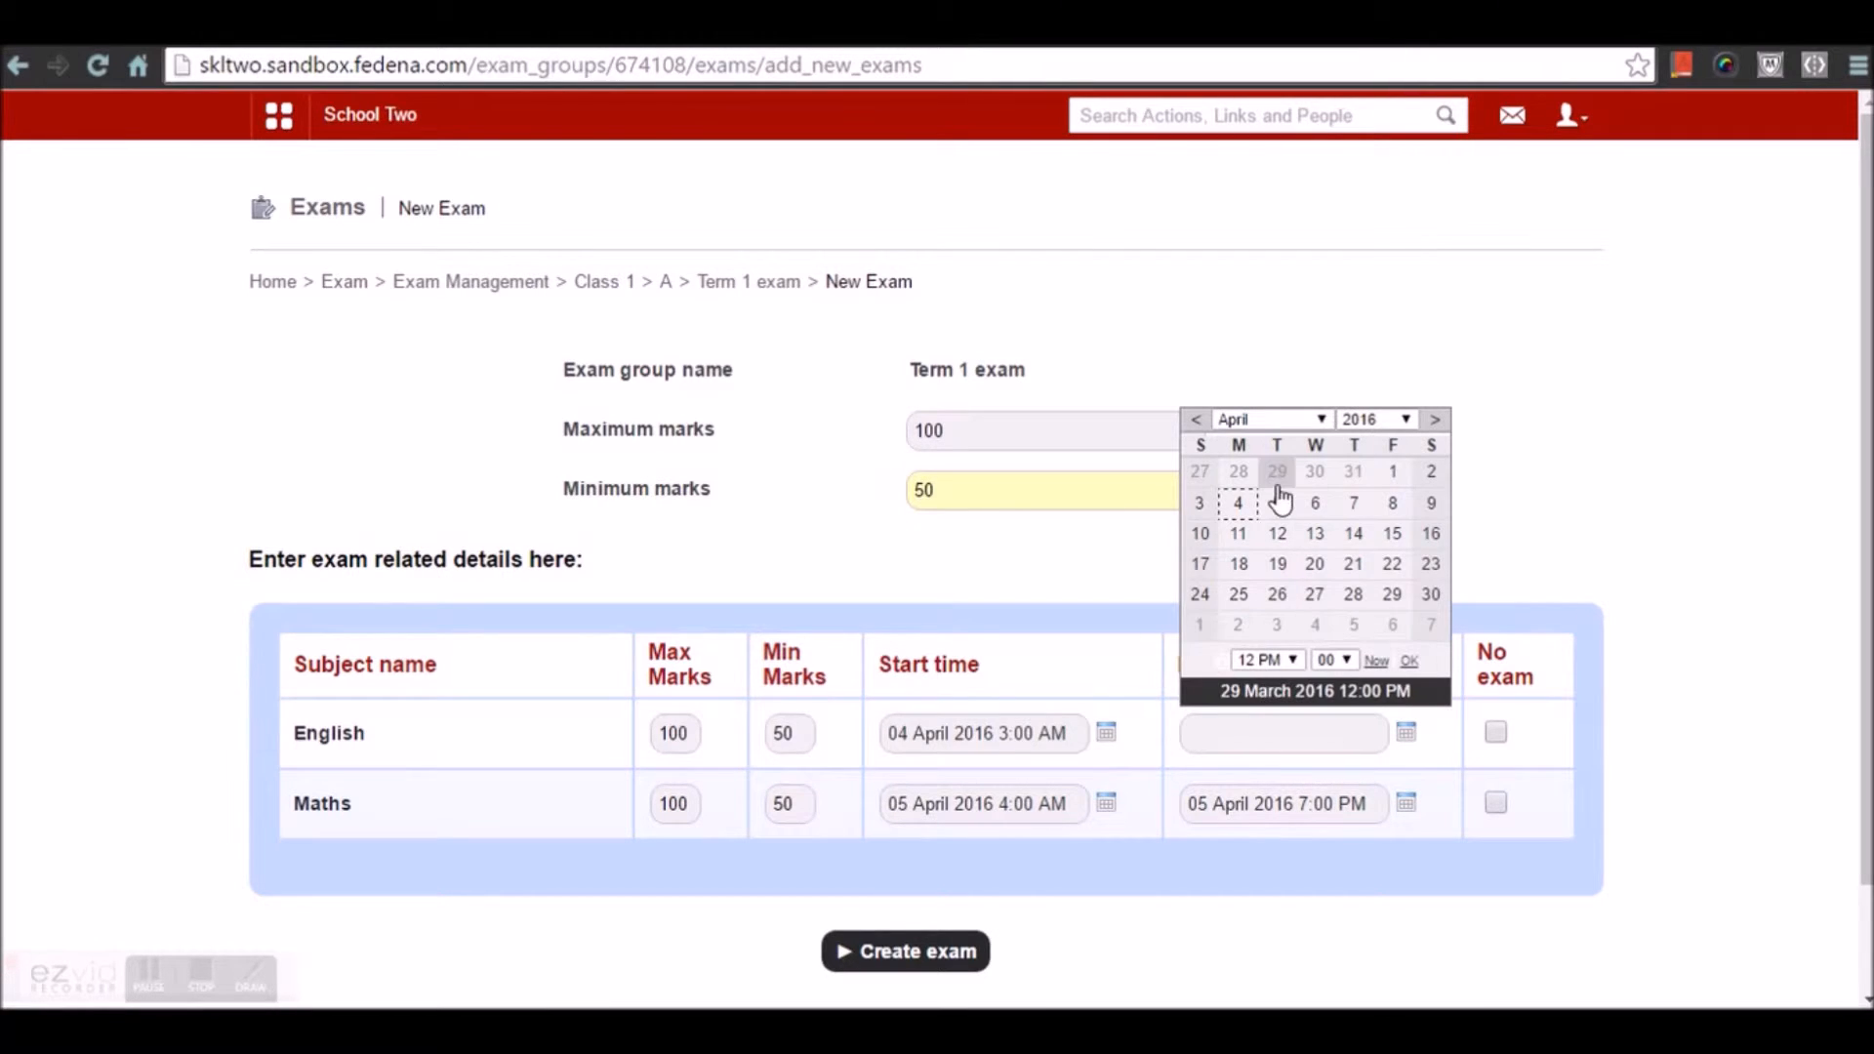
pyautogui.click(1238, 503)
pyautogui.click(1266, 660)
pyautogui.click(1261, 609)
pyautogui.click(1473, 952)
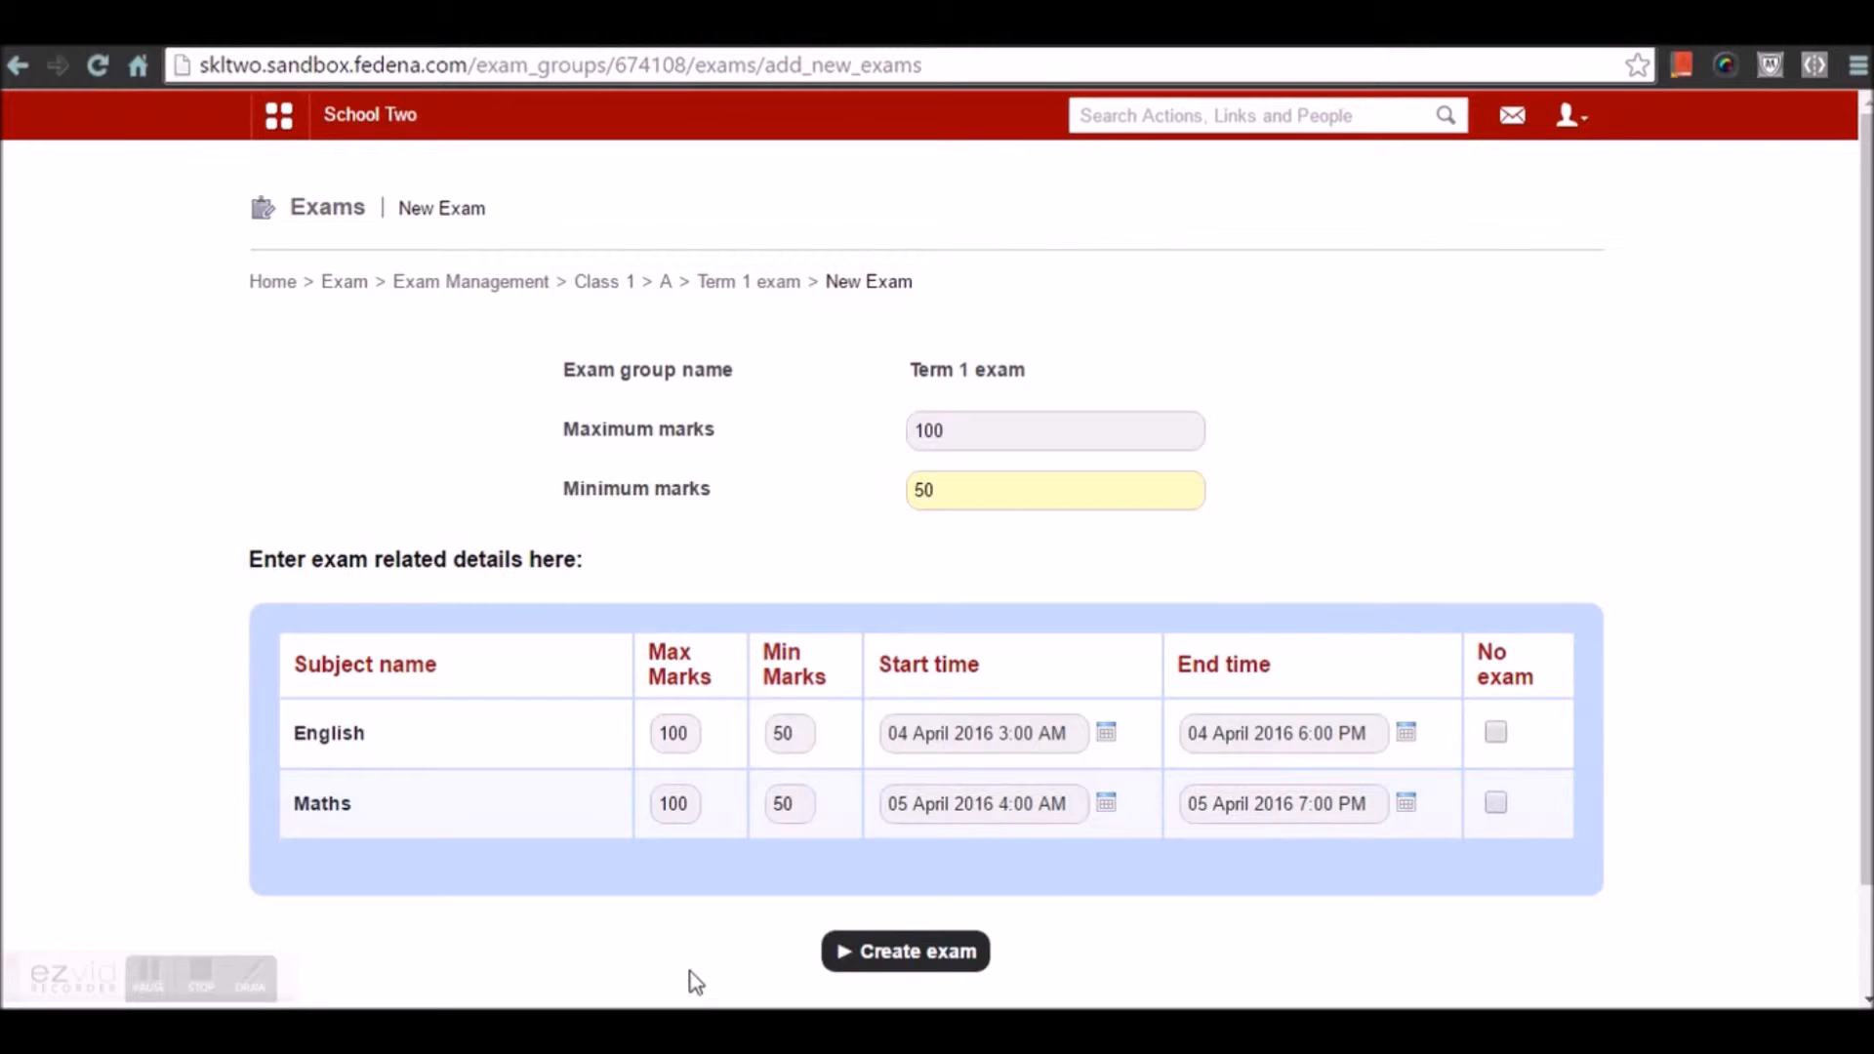
pyautogui.click(863, 954)
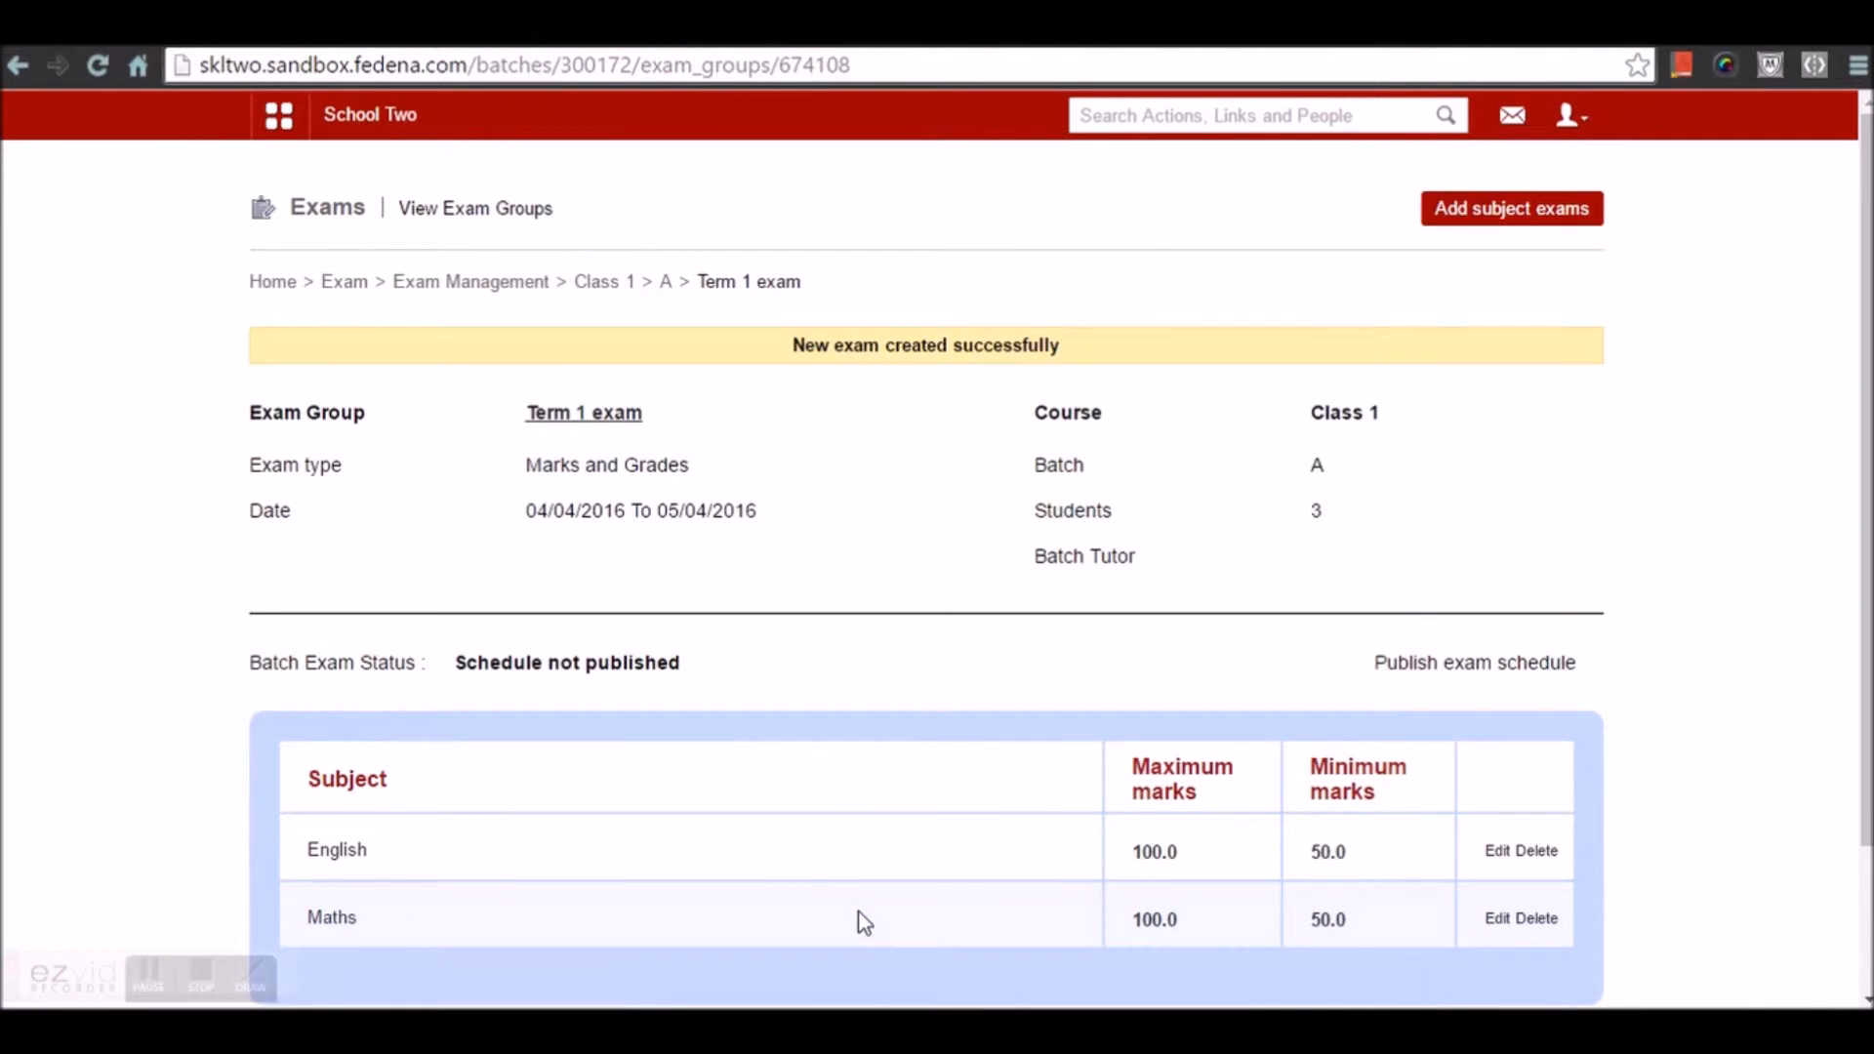
# Publish the Term 1 schedule and review English and Maths at 100 maximum, 50 minimum
pyautogui.click(1496, 665)
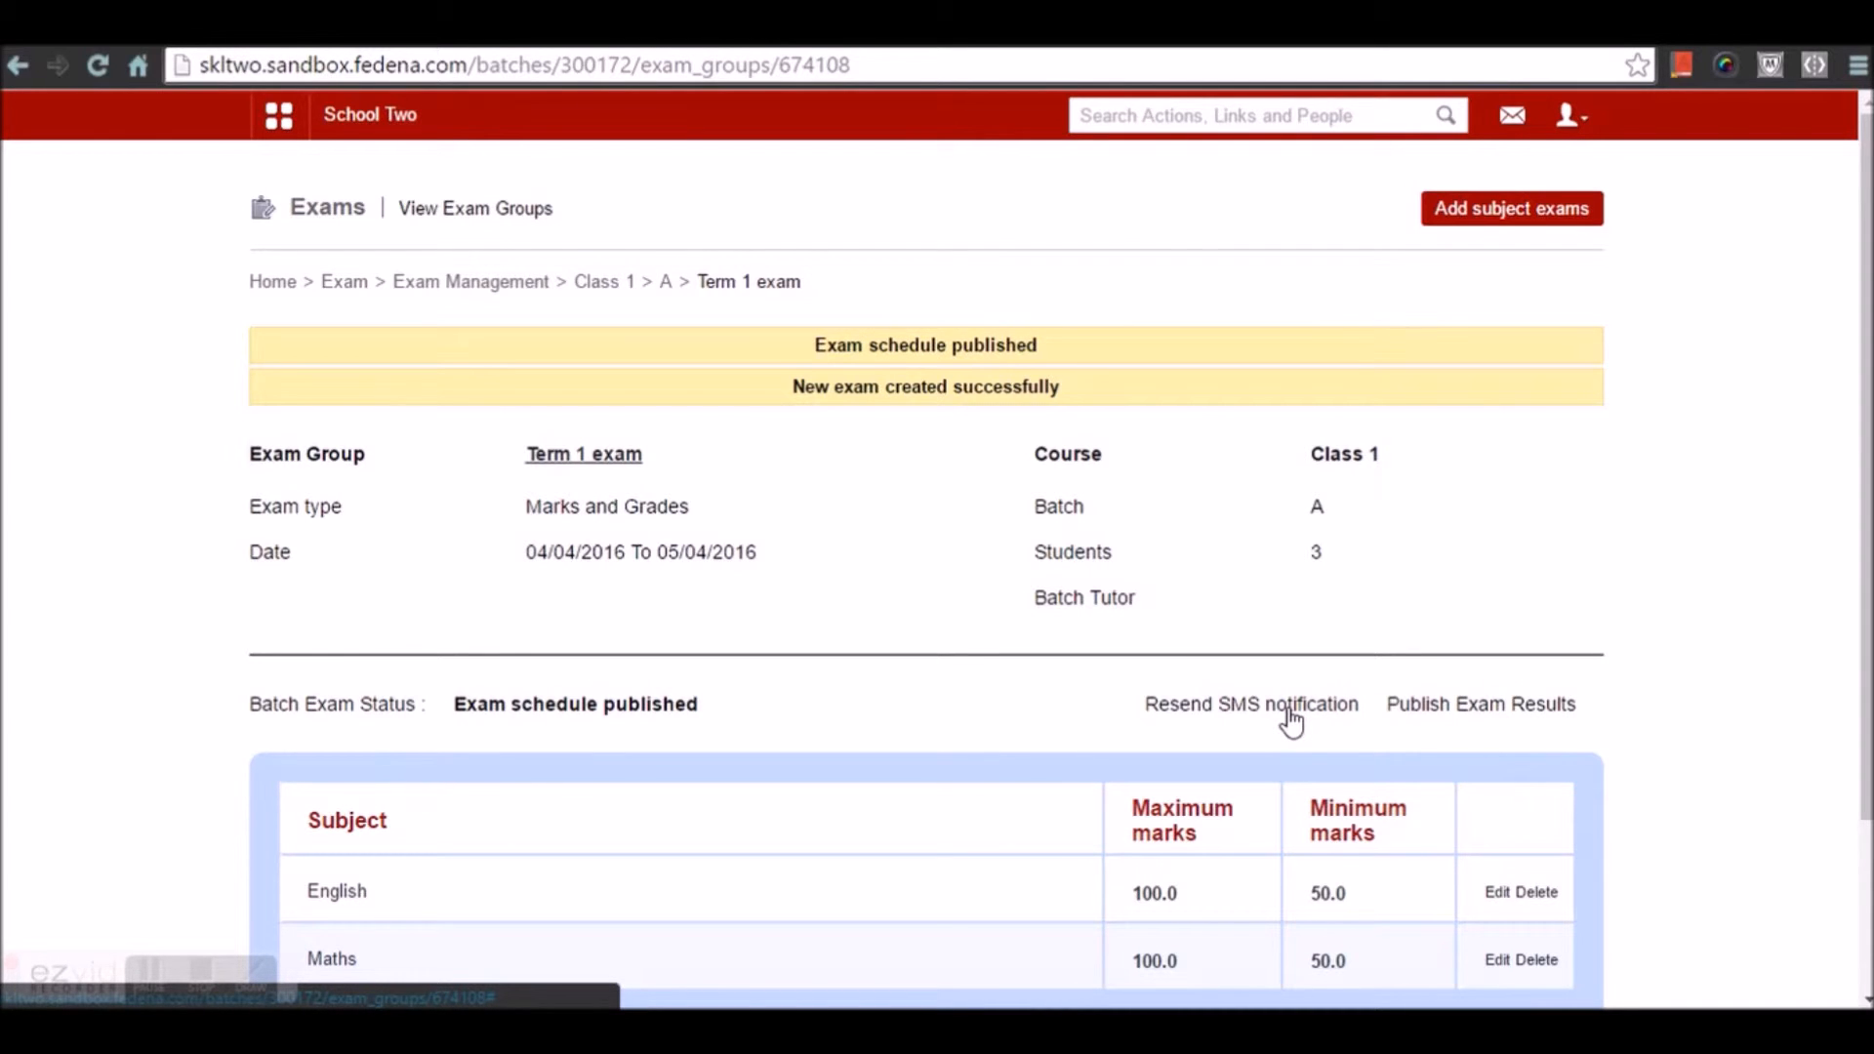
pyautogui.scroll(-3, 1290, 720)
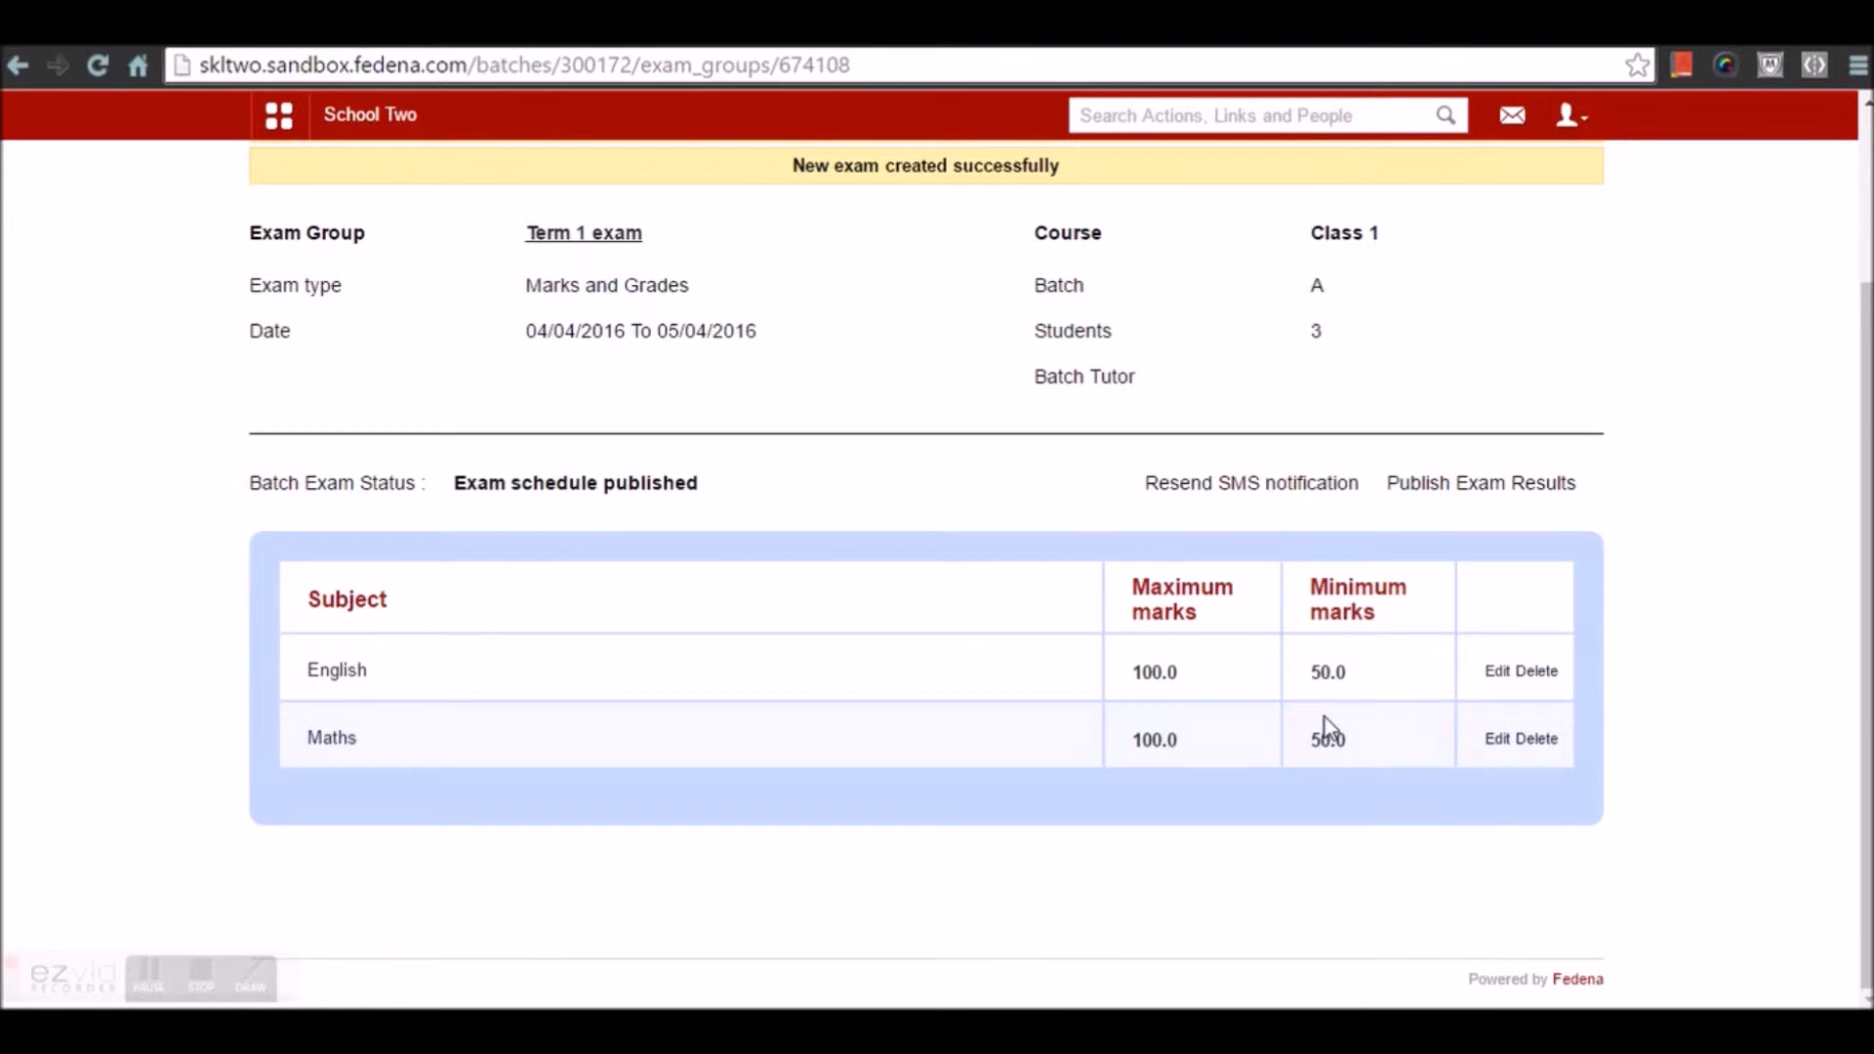
pyautogui.scroll(2, 1325, 727)
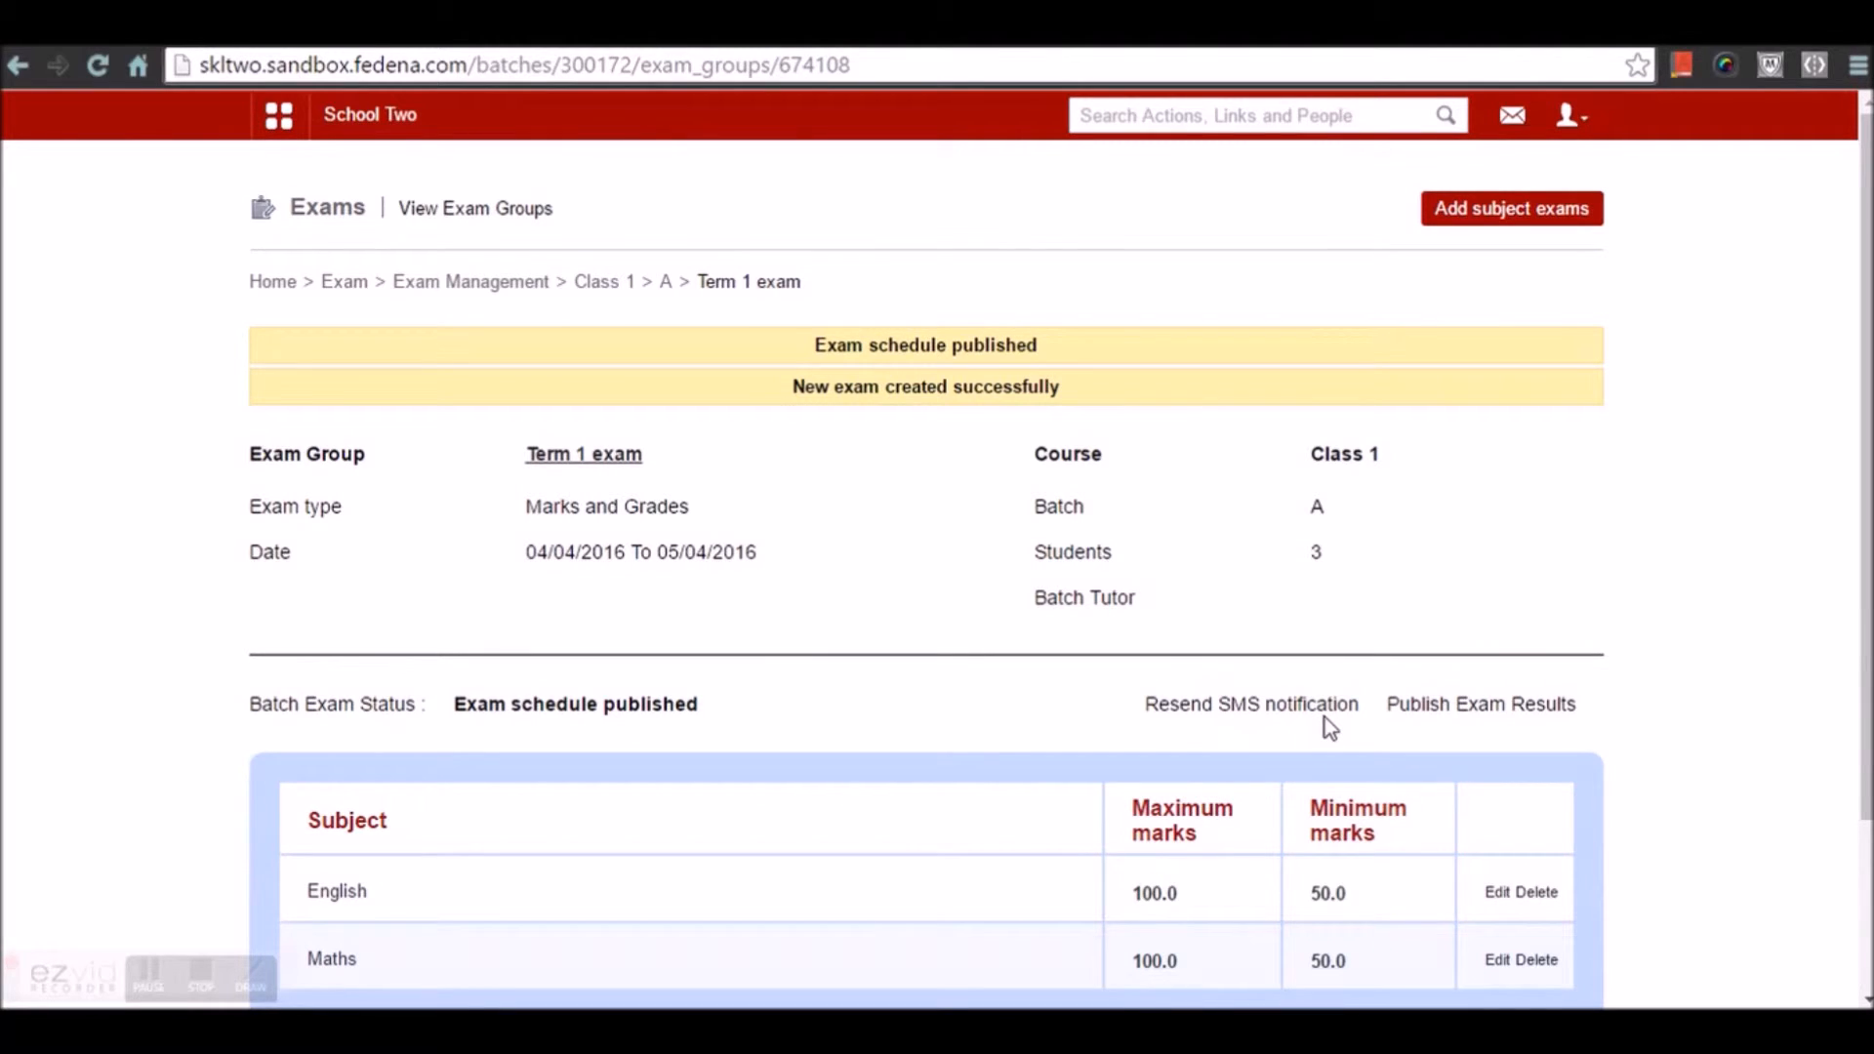
# Enter and save English marks 80, 81 and 93 for the three students
pyautogui.click(338, 893)
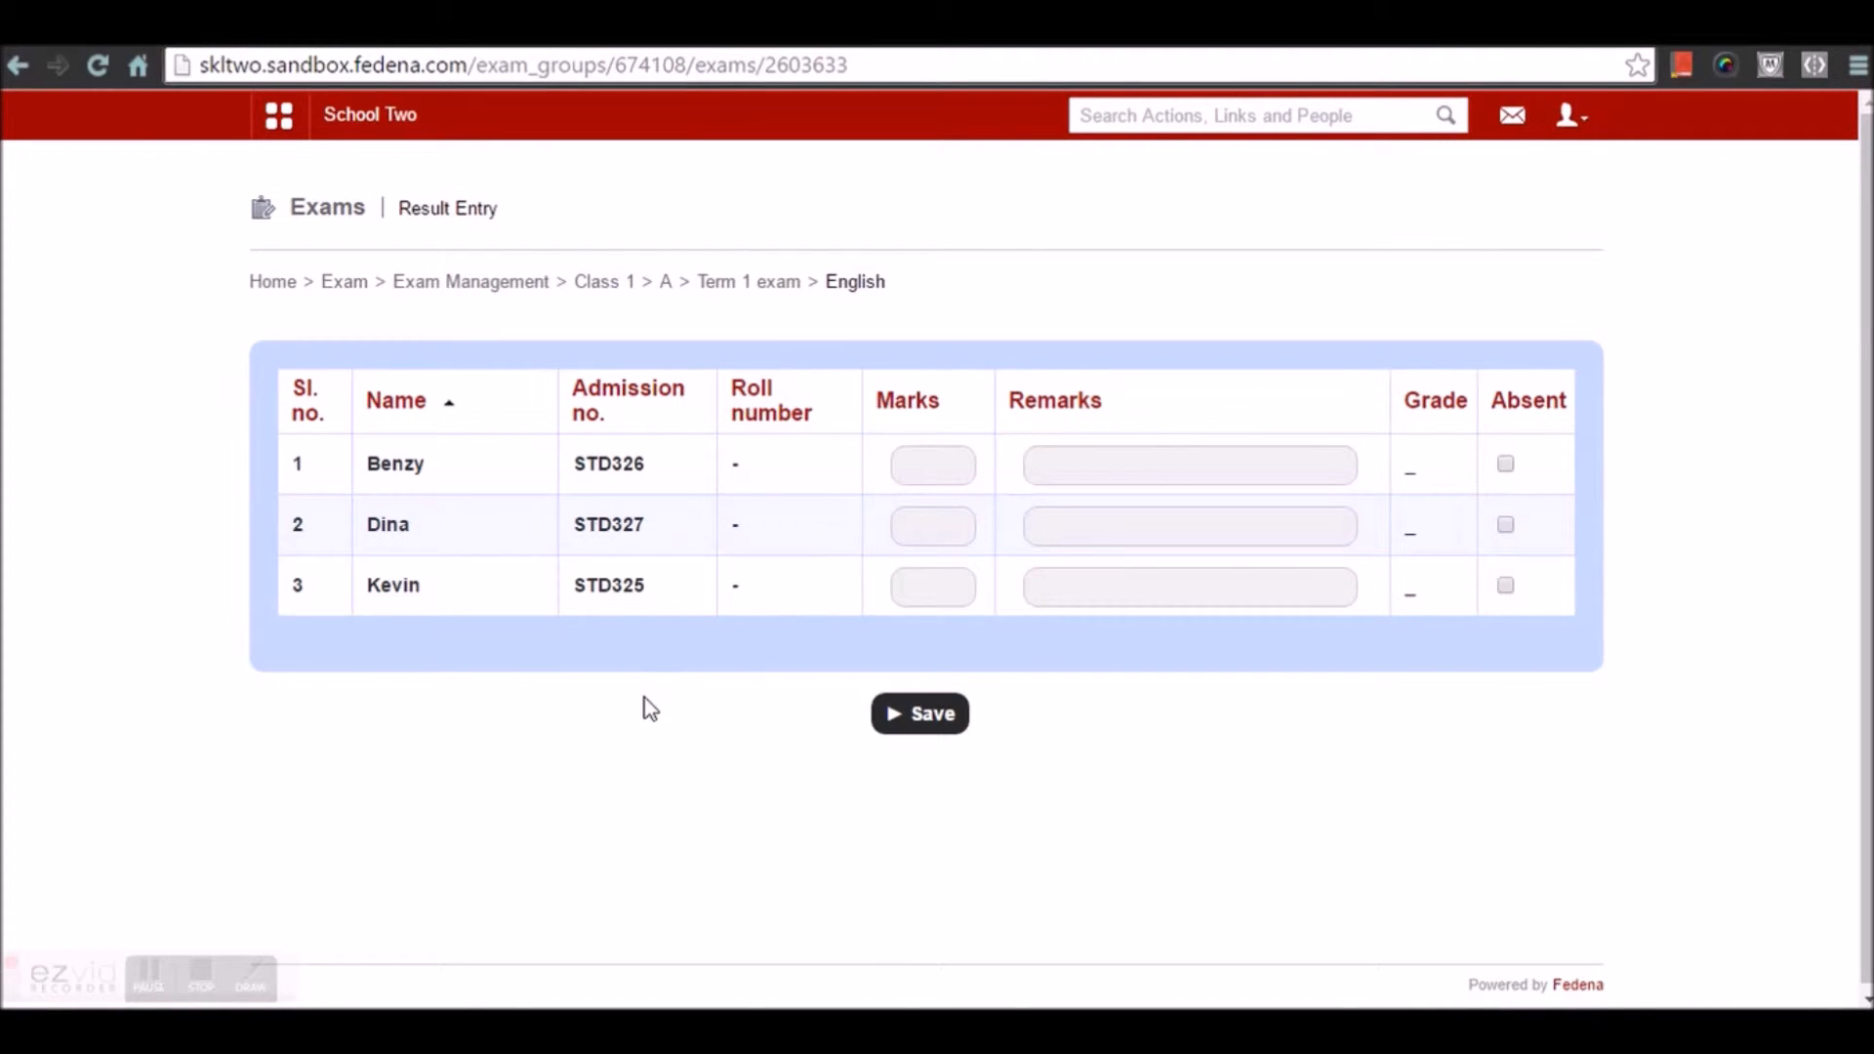
pyautogui.click(942, 480)
pyautogui.write('80')
pyautogui.click(952, 527)
pyautogui.write('81')
pyautogui.click(938, 592)
pyautogui.write('93')
pyautogui.click(767, 669)
pyautogui.click(943, 718)
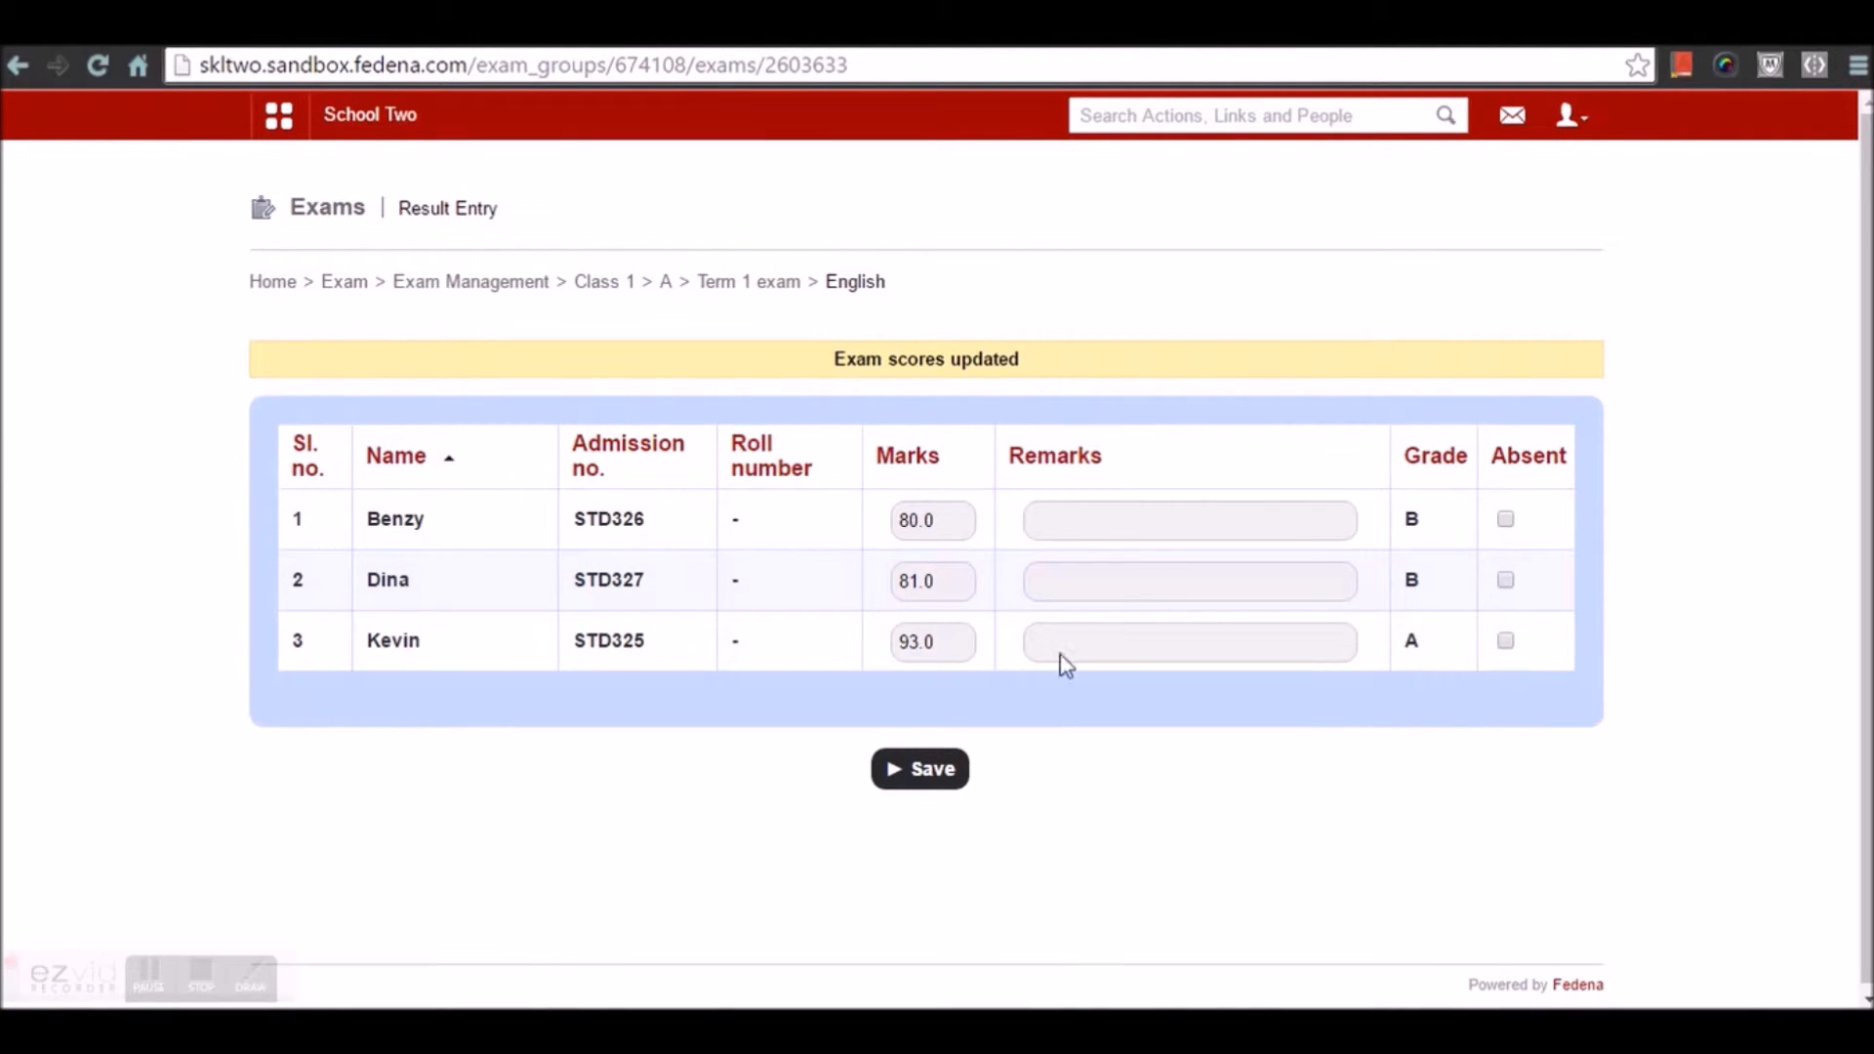
# Enter and save Maths marks 83, 78 and 94, returning to Term 1 exam
pyautogui.click(765, 283)
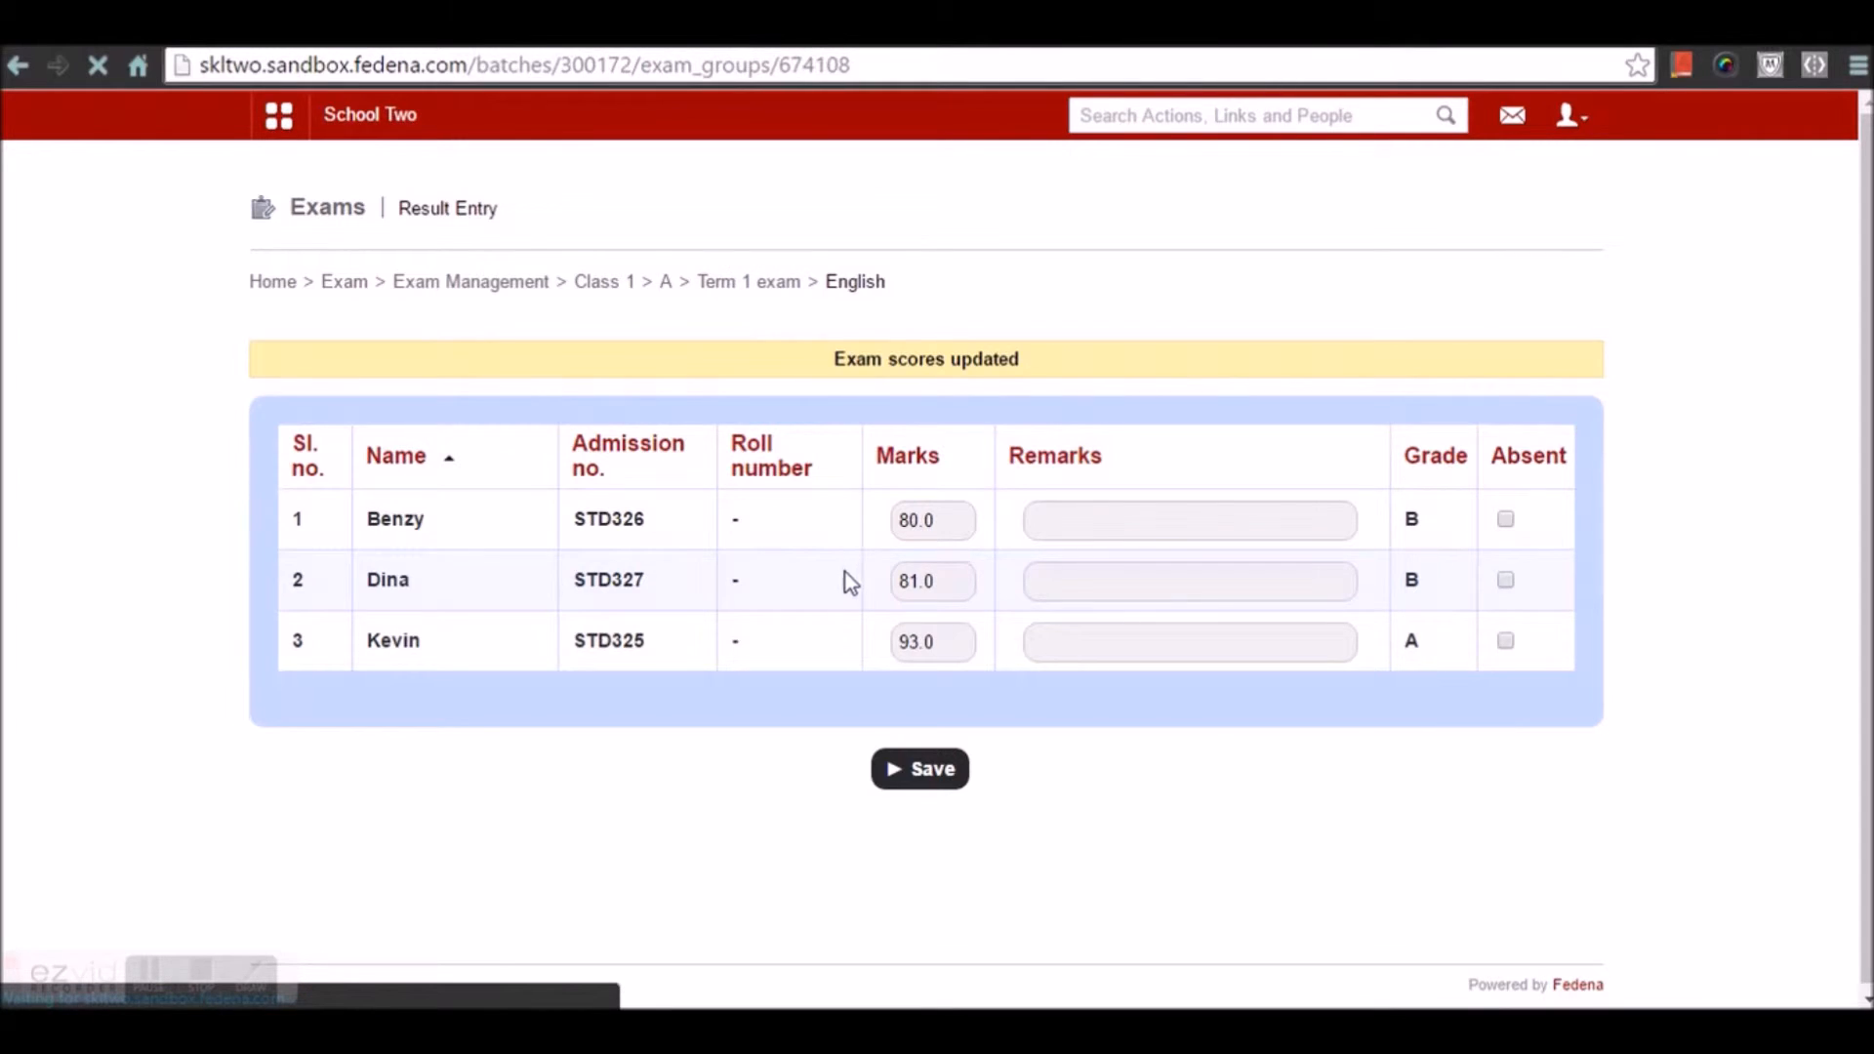
pyautogui.click(337, 844)
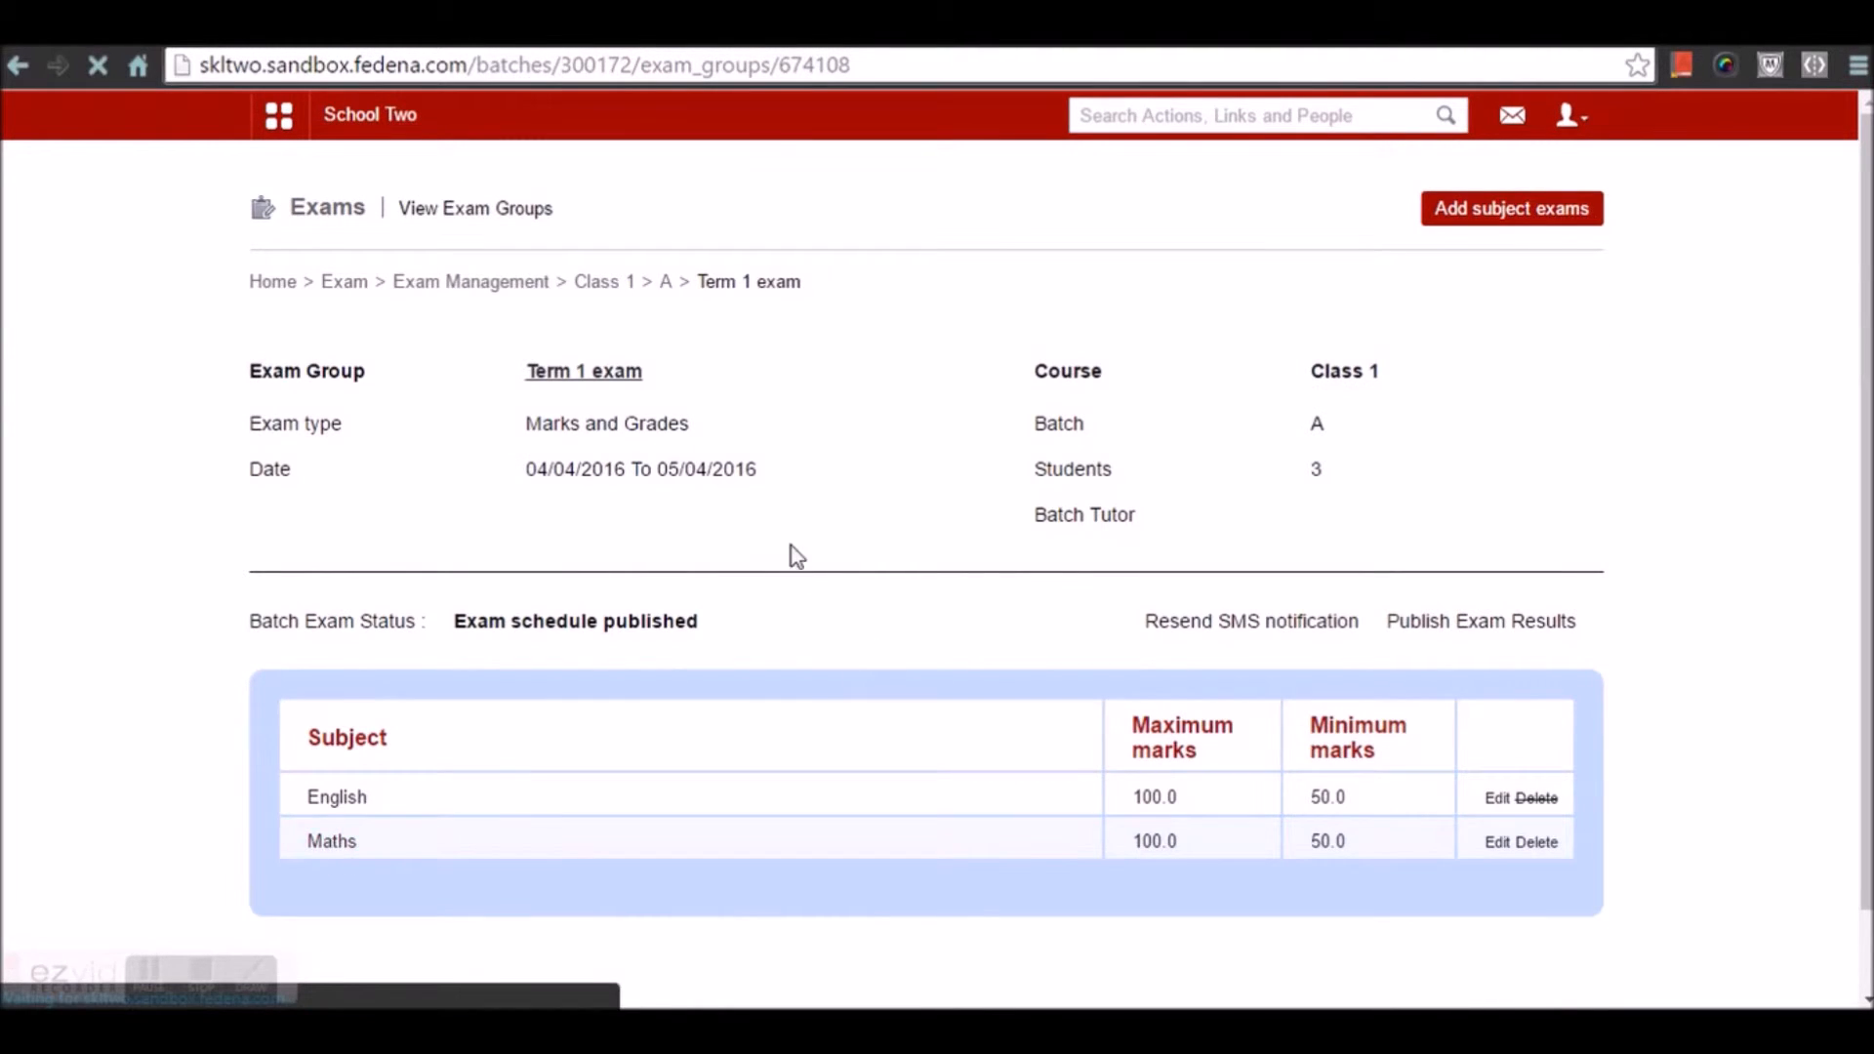
pyautogui.click(934, 465)
pyautogui.write('83')
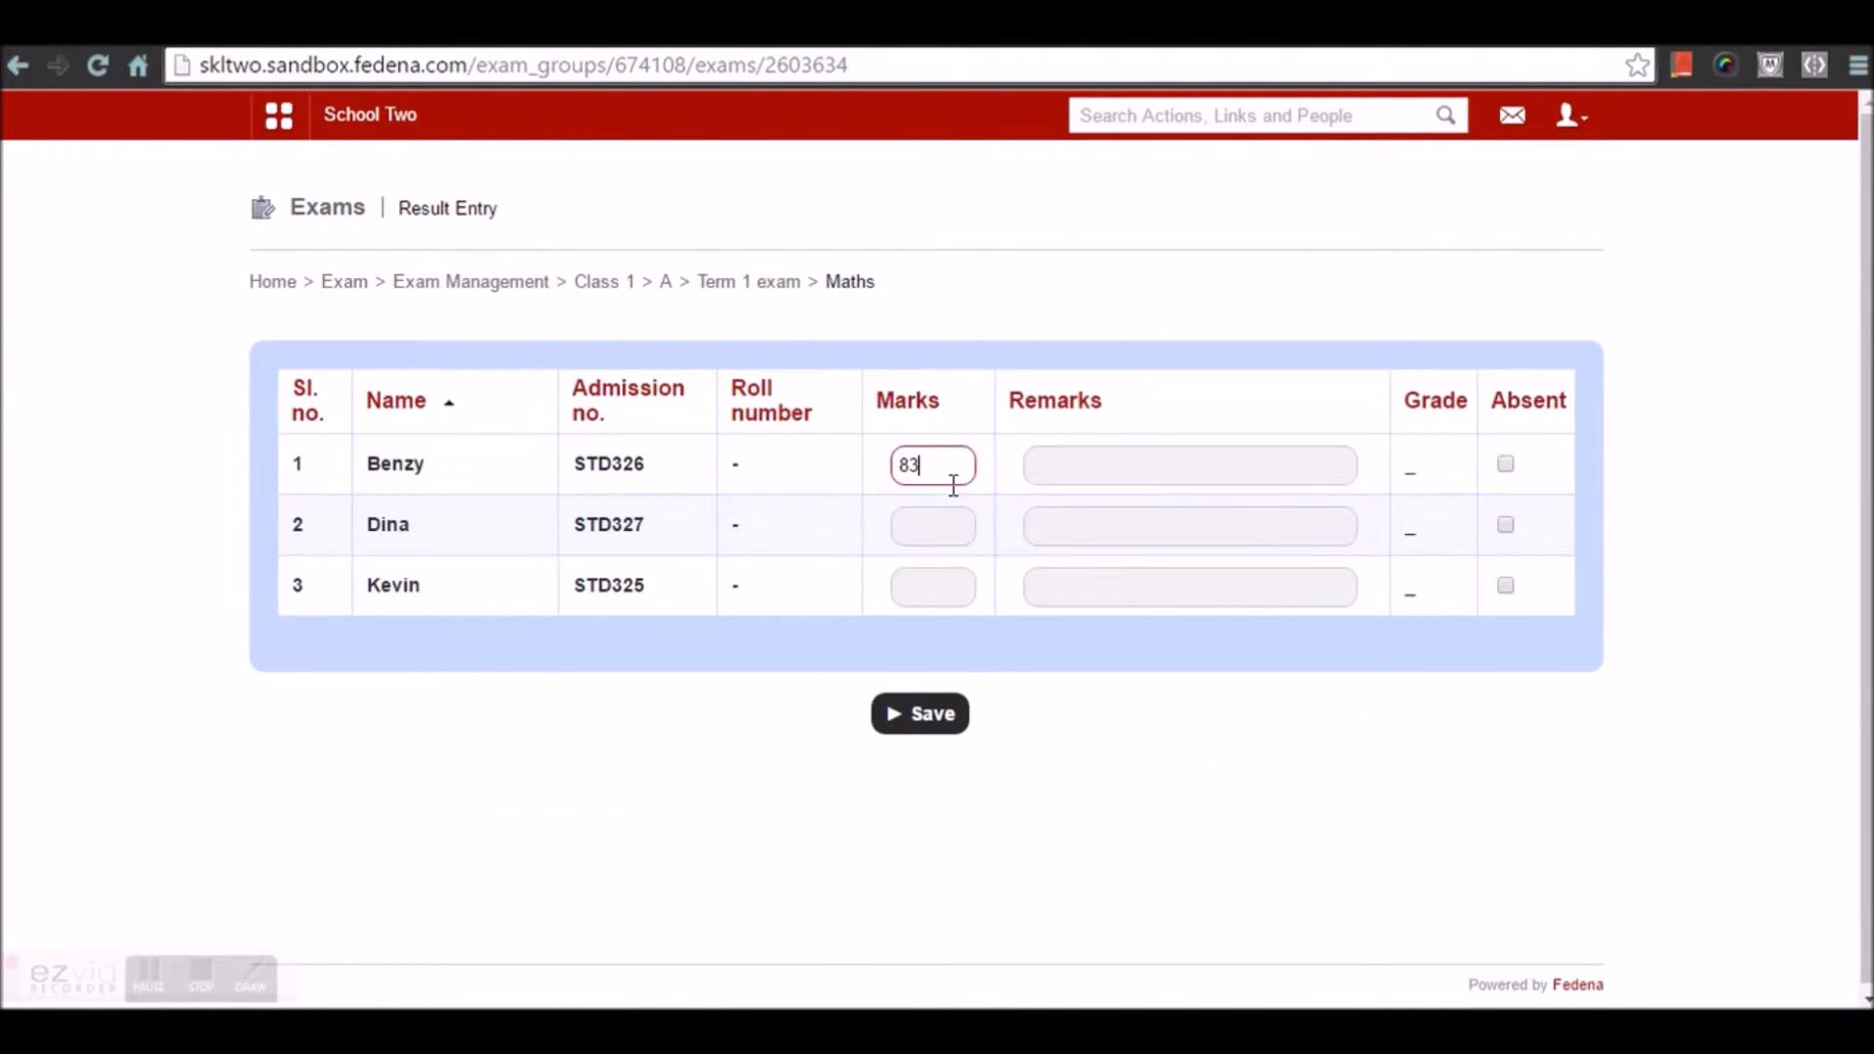
pyautogui.click(949, 518)
pyautogui.write('78')
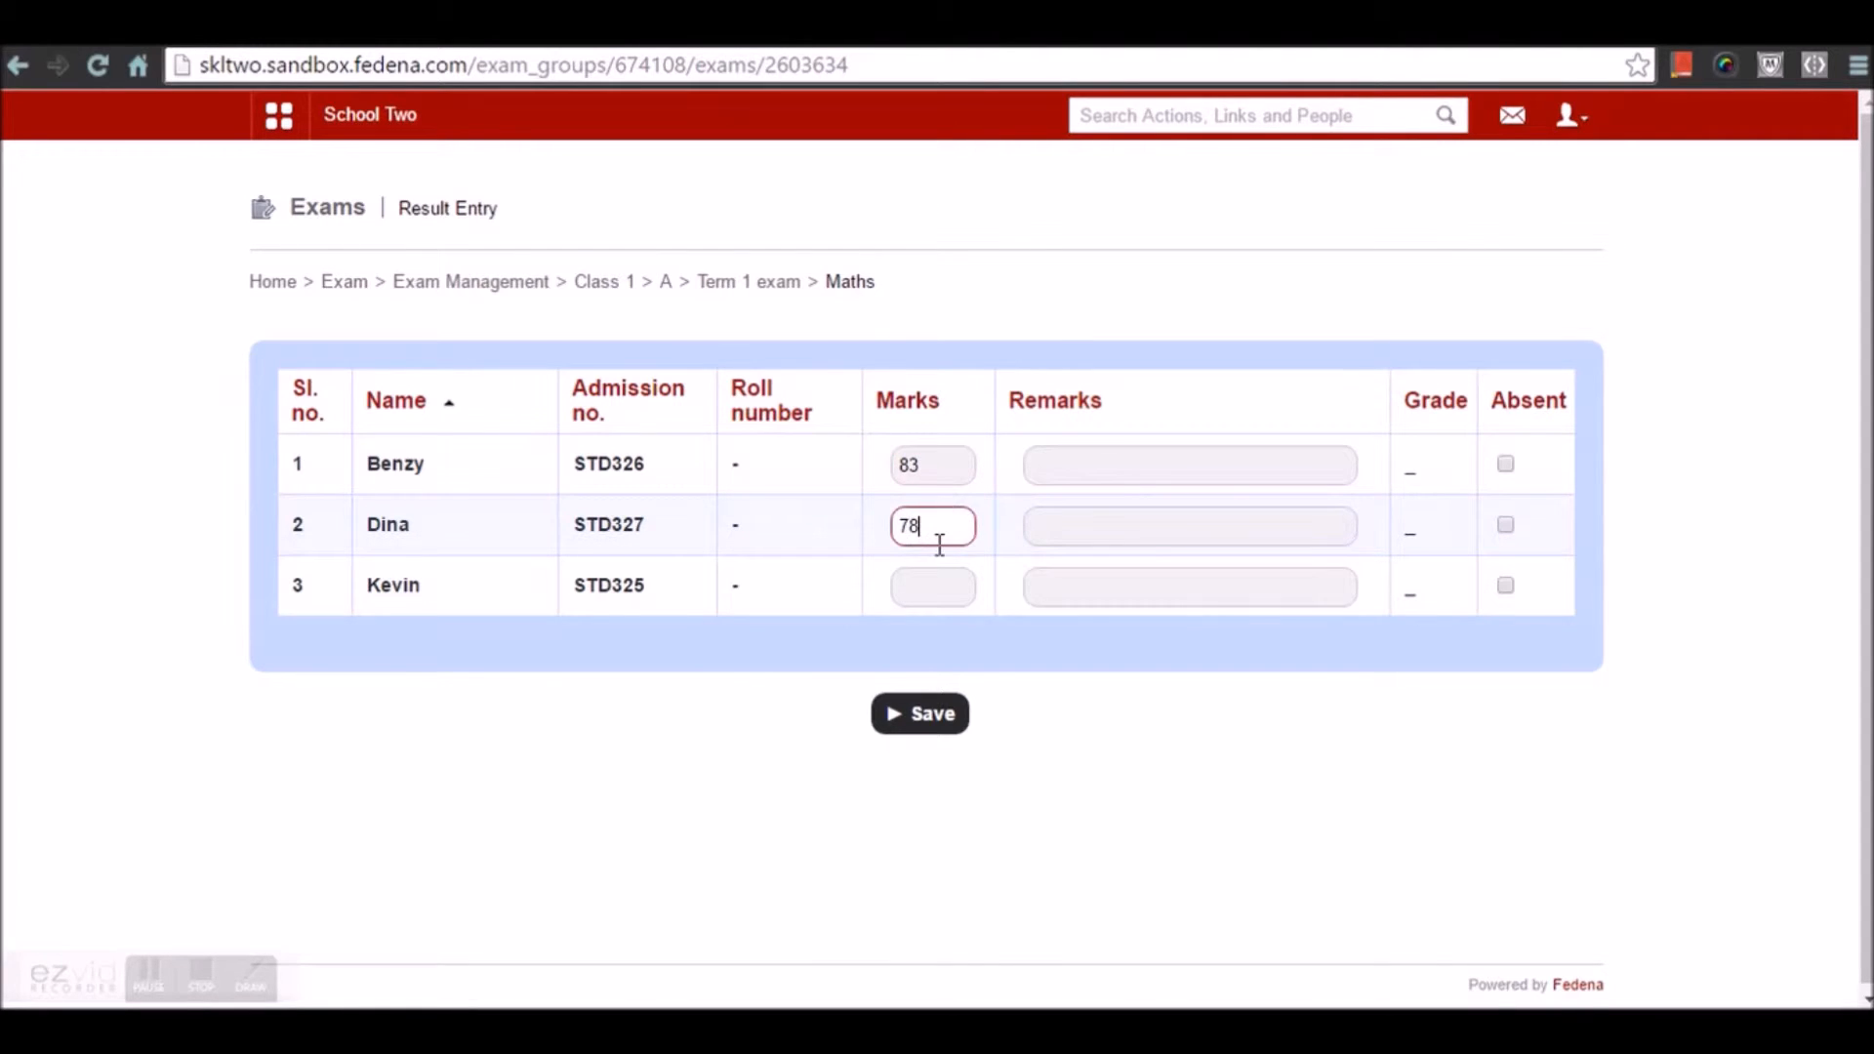
pyautogui.write('94')
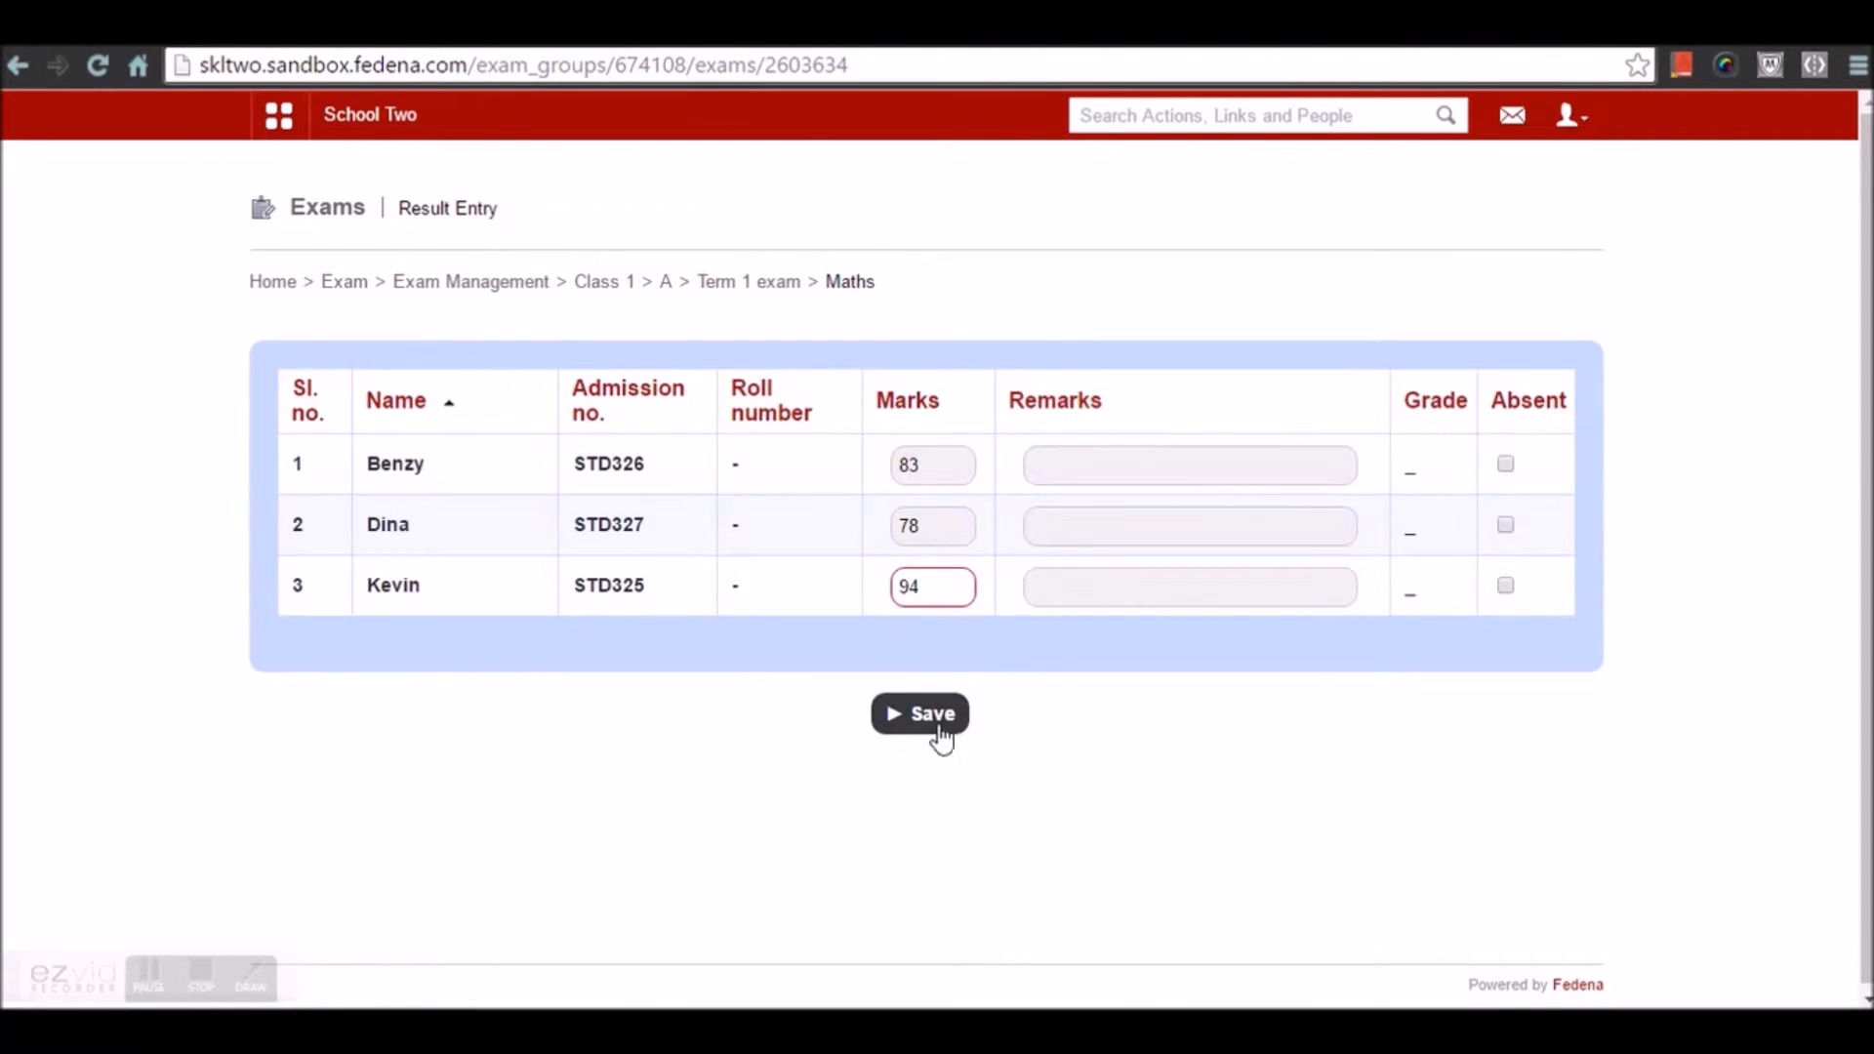
pyautogui.click(946, 720)
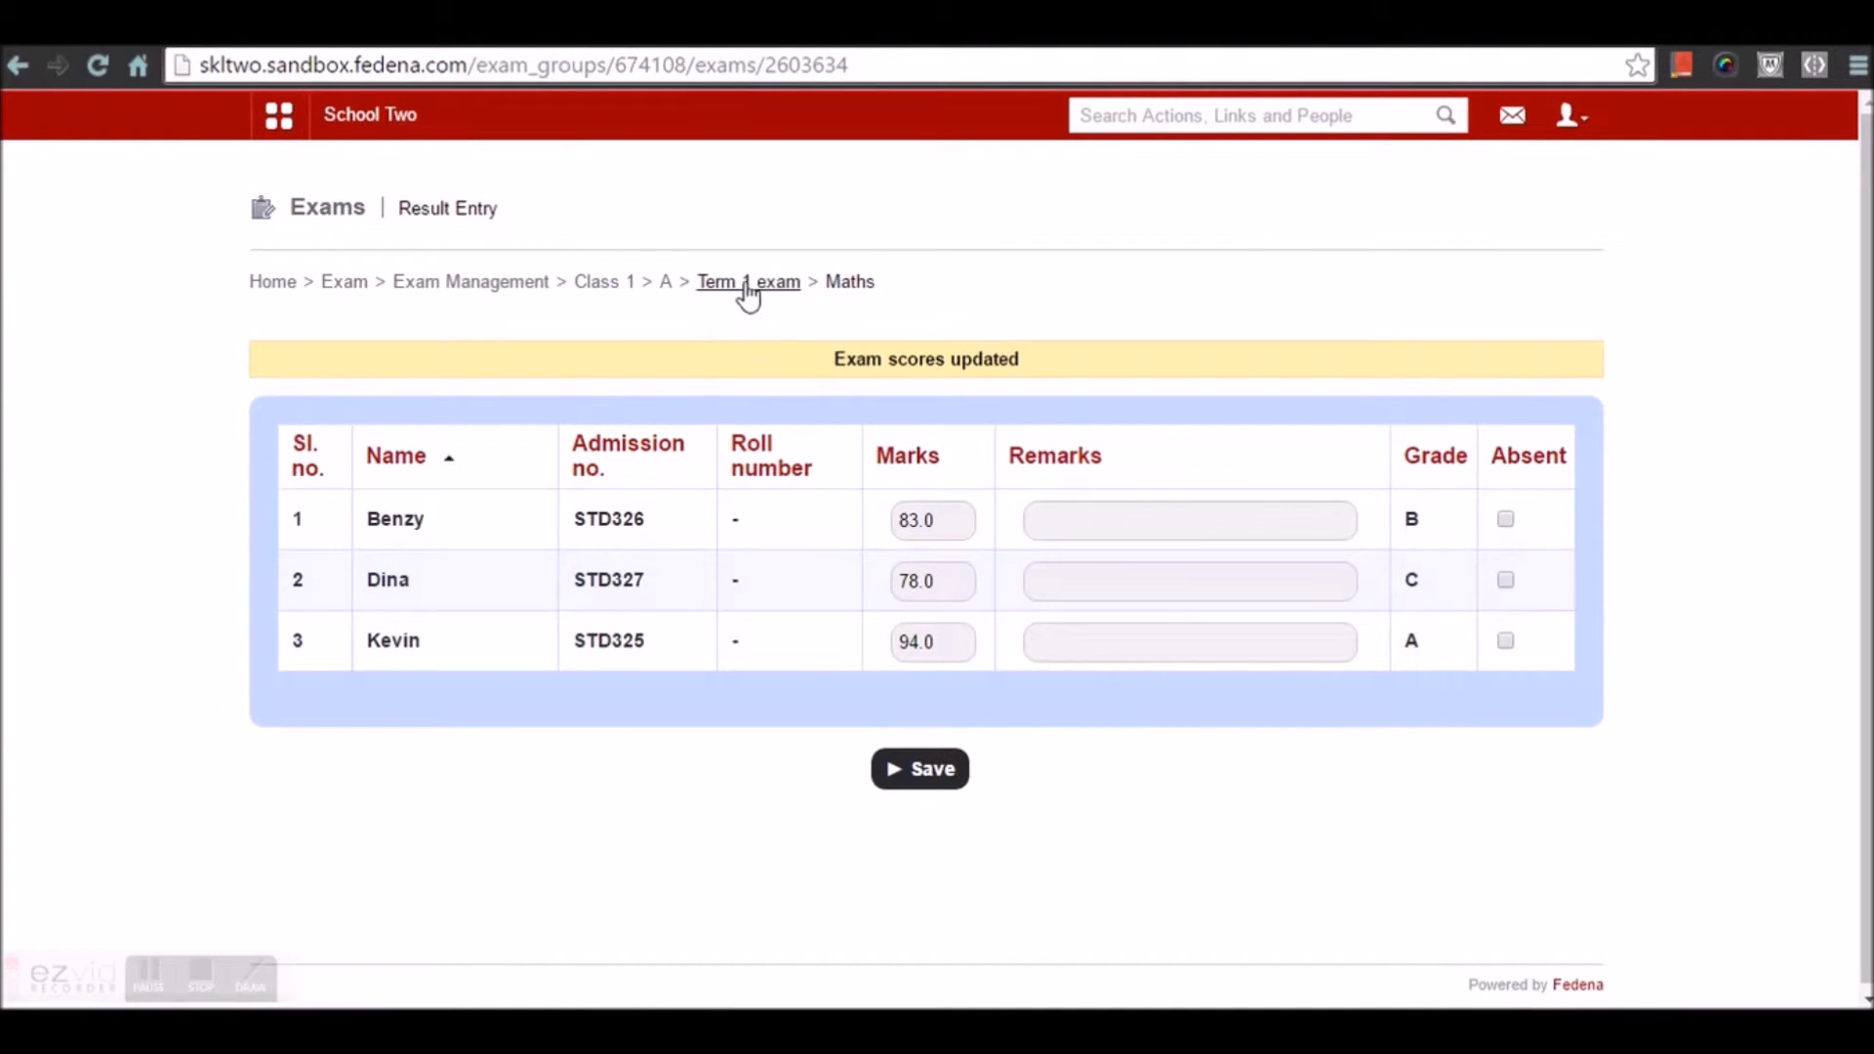
pyautogui.click(746, 289)
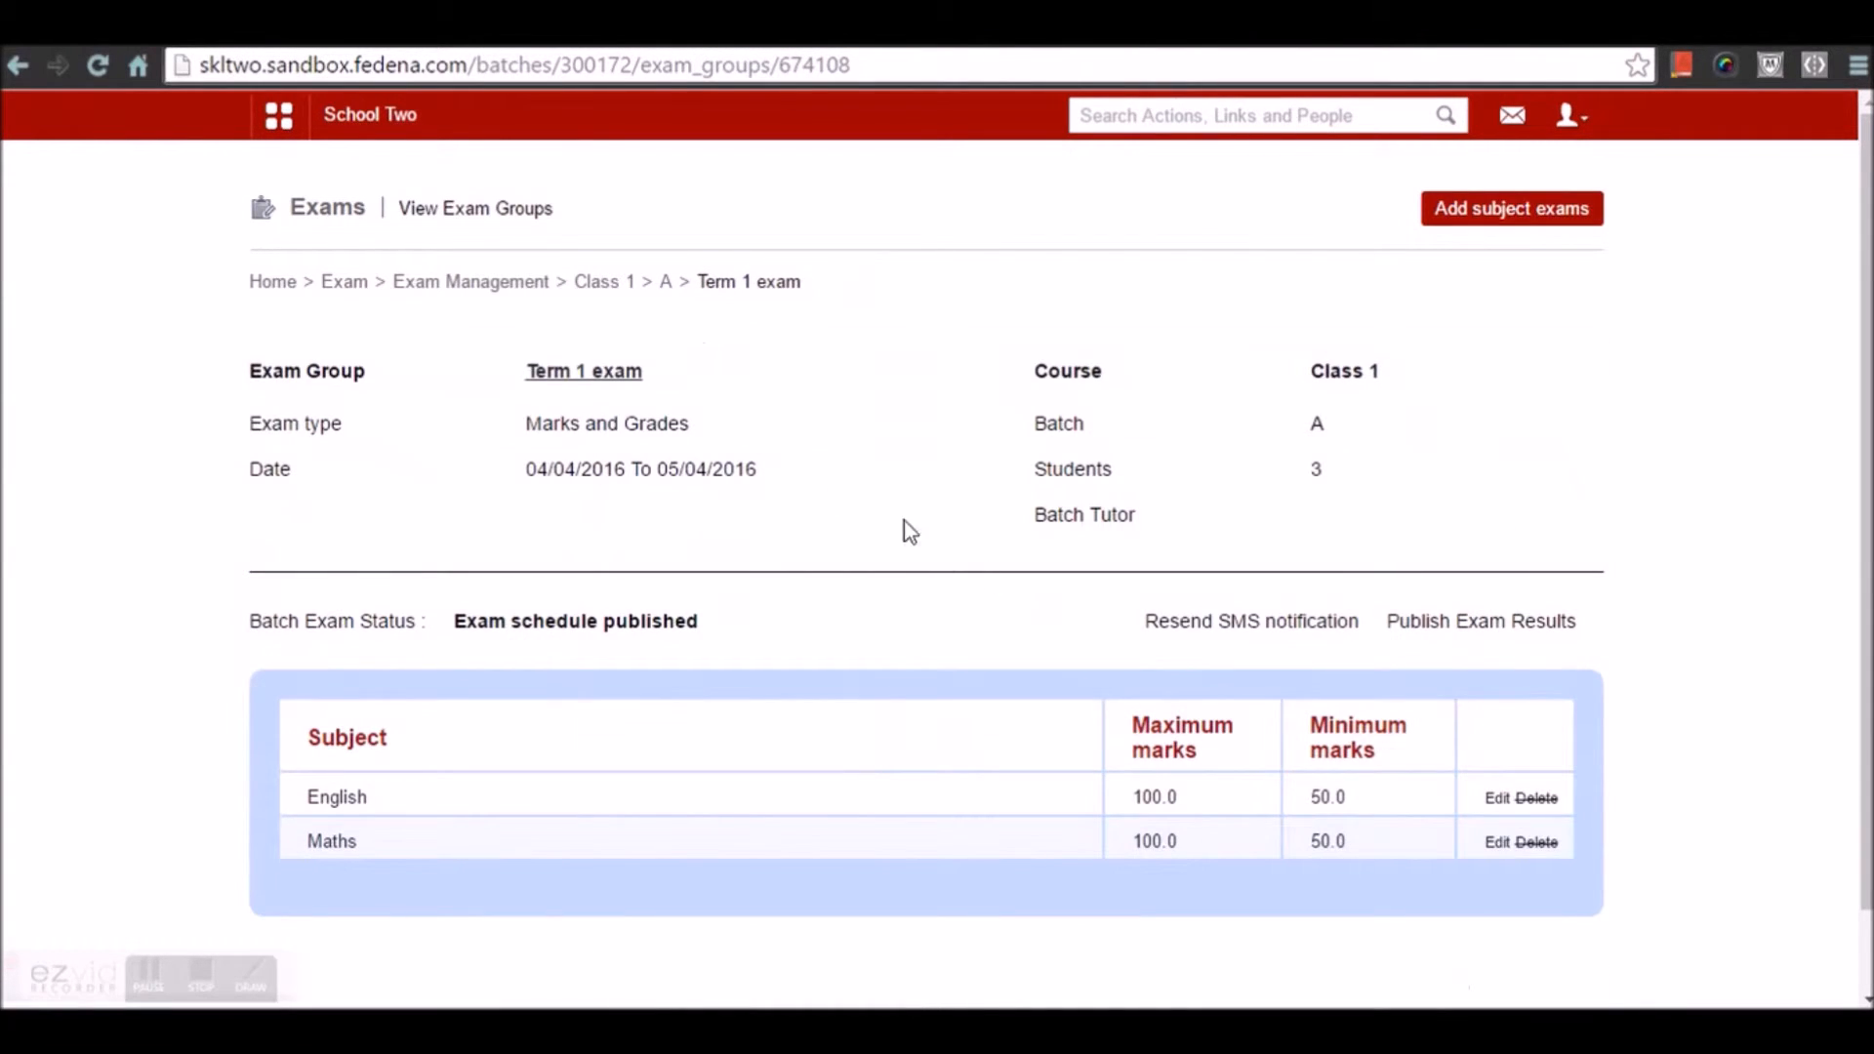
# Publish and confirm the Class 1 Term 1 exam results, then return to Exams home
pyautogui.click(1520, 635)
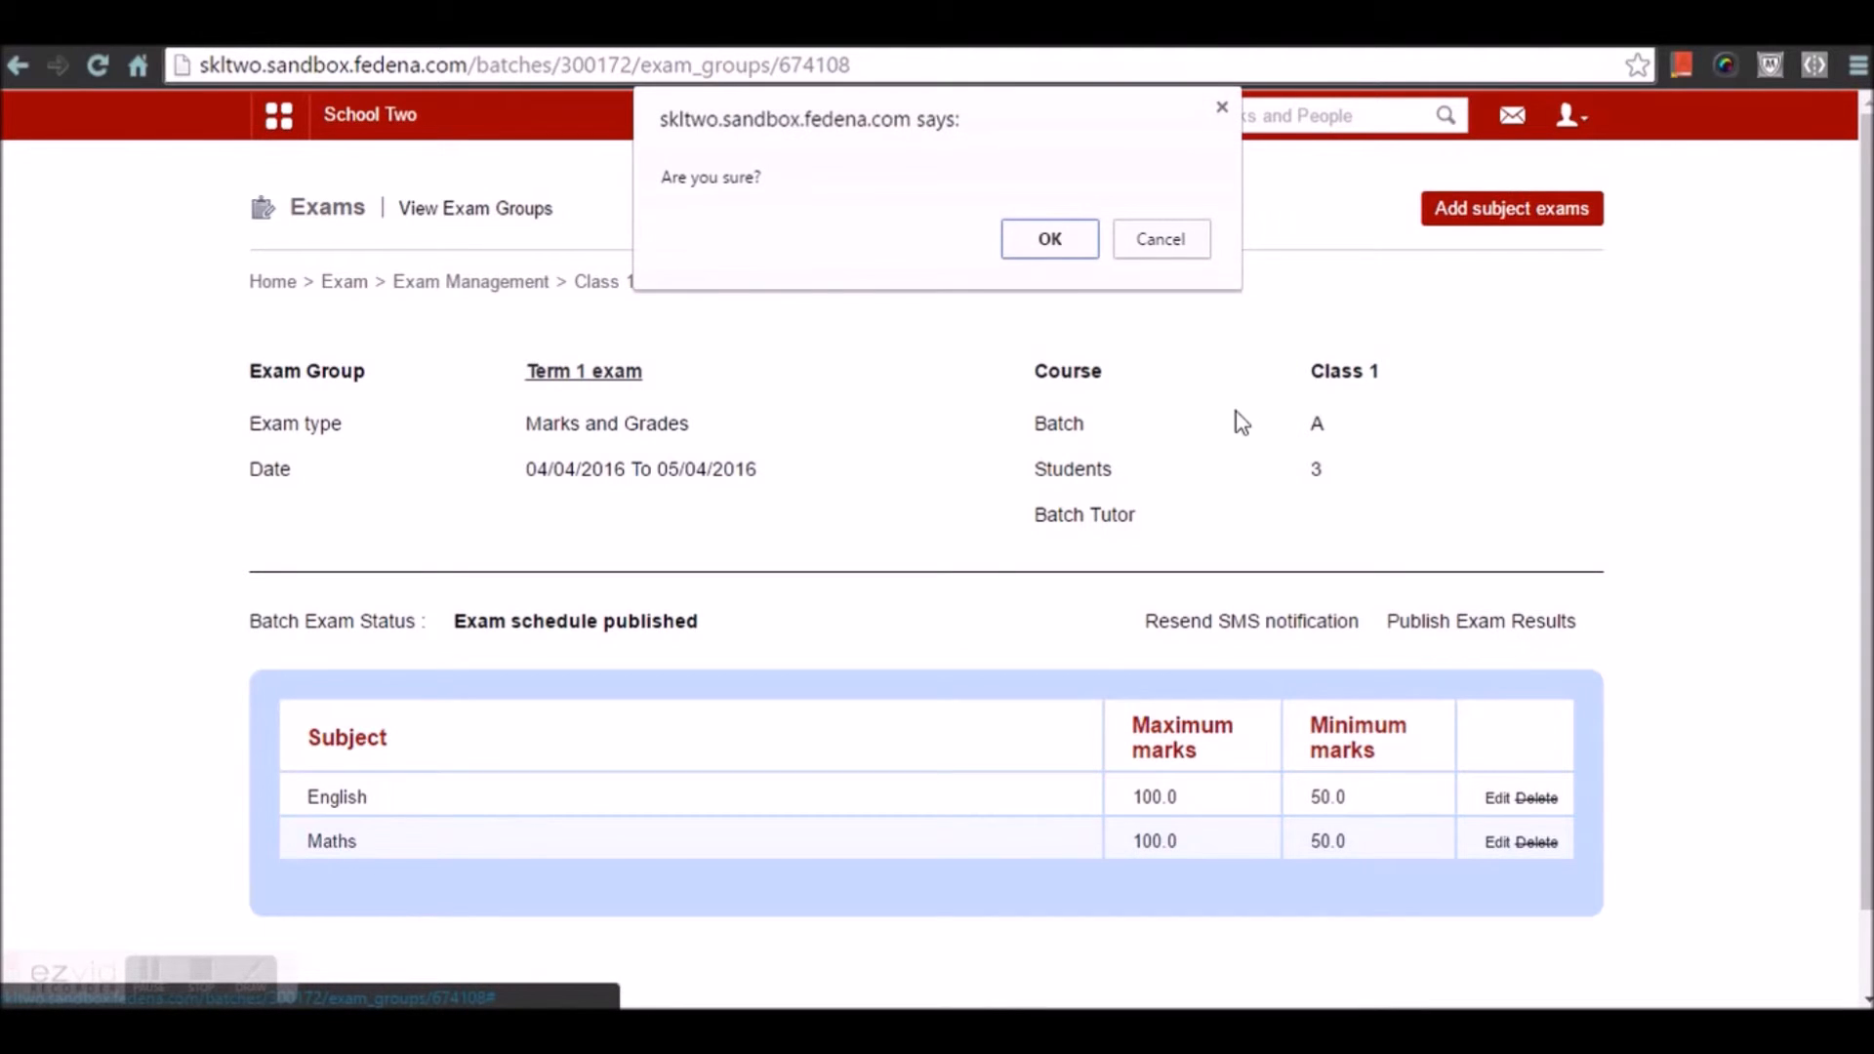
pyautogui.click(1068, 241)
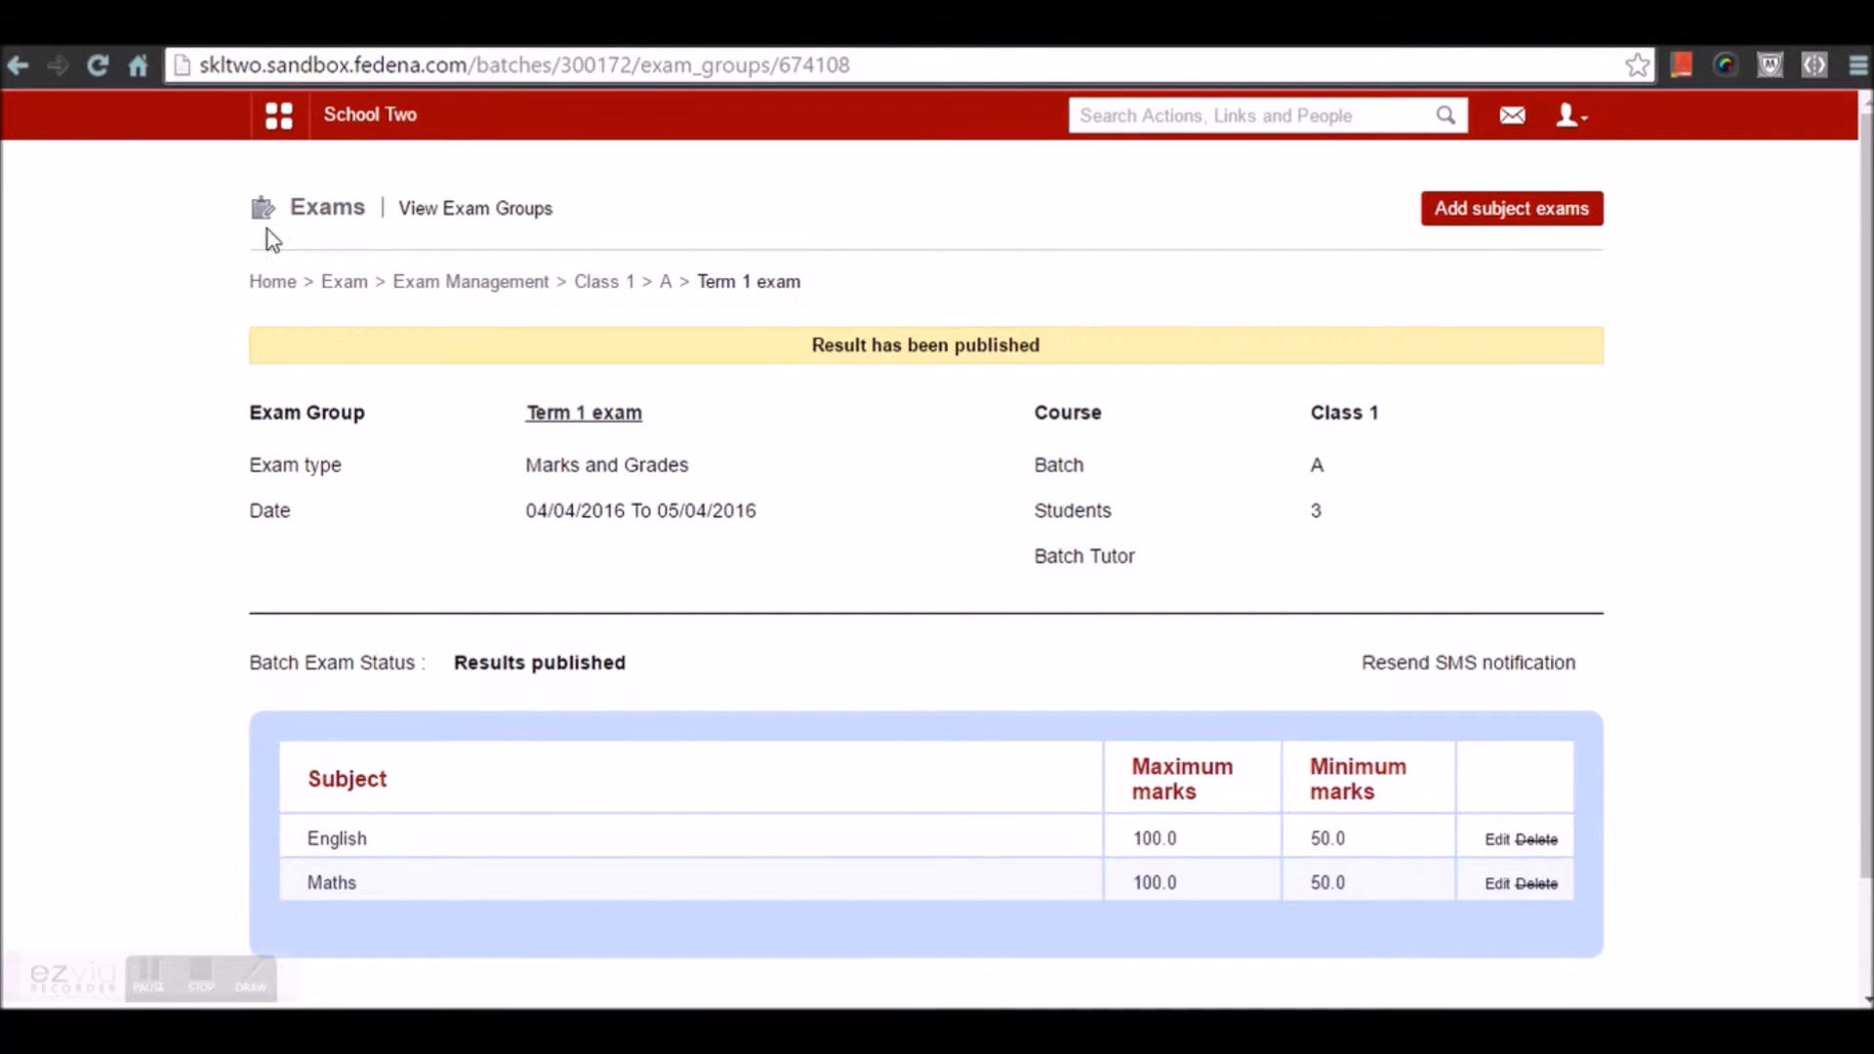
pyautogui.click(357, 289)
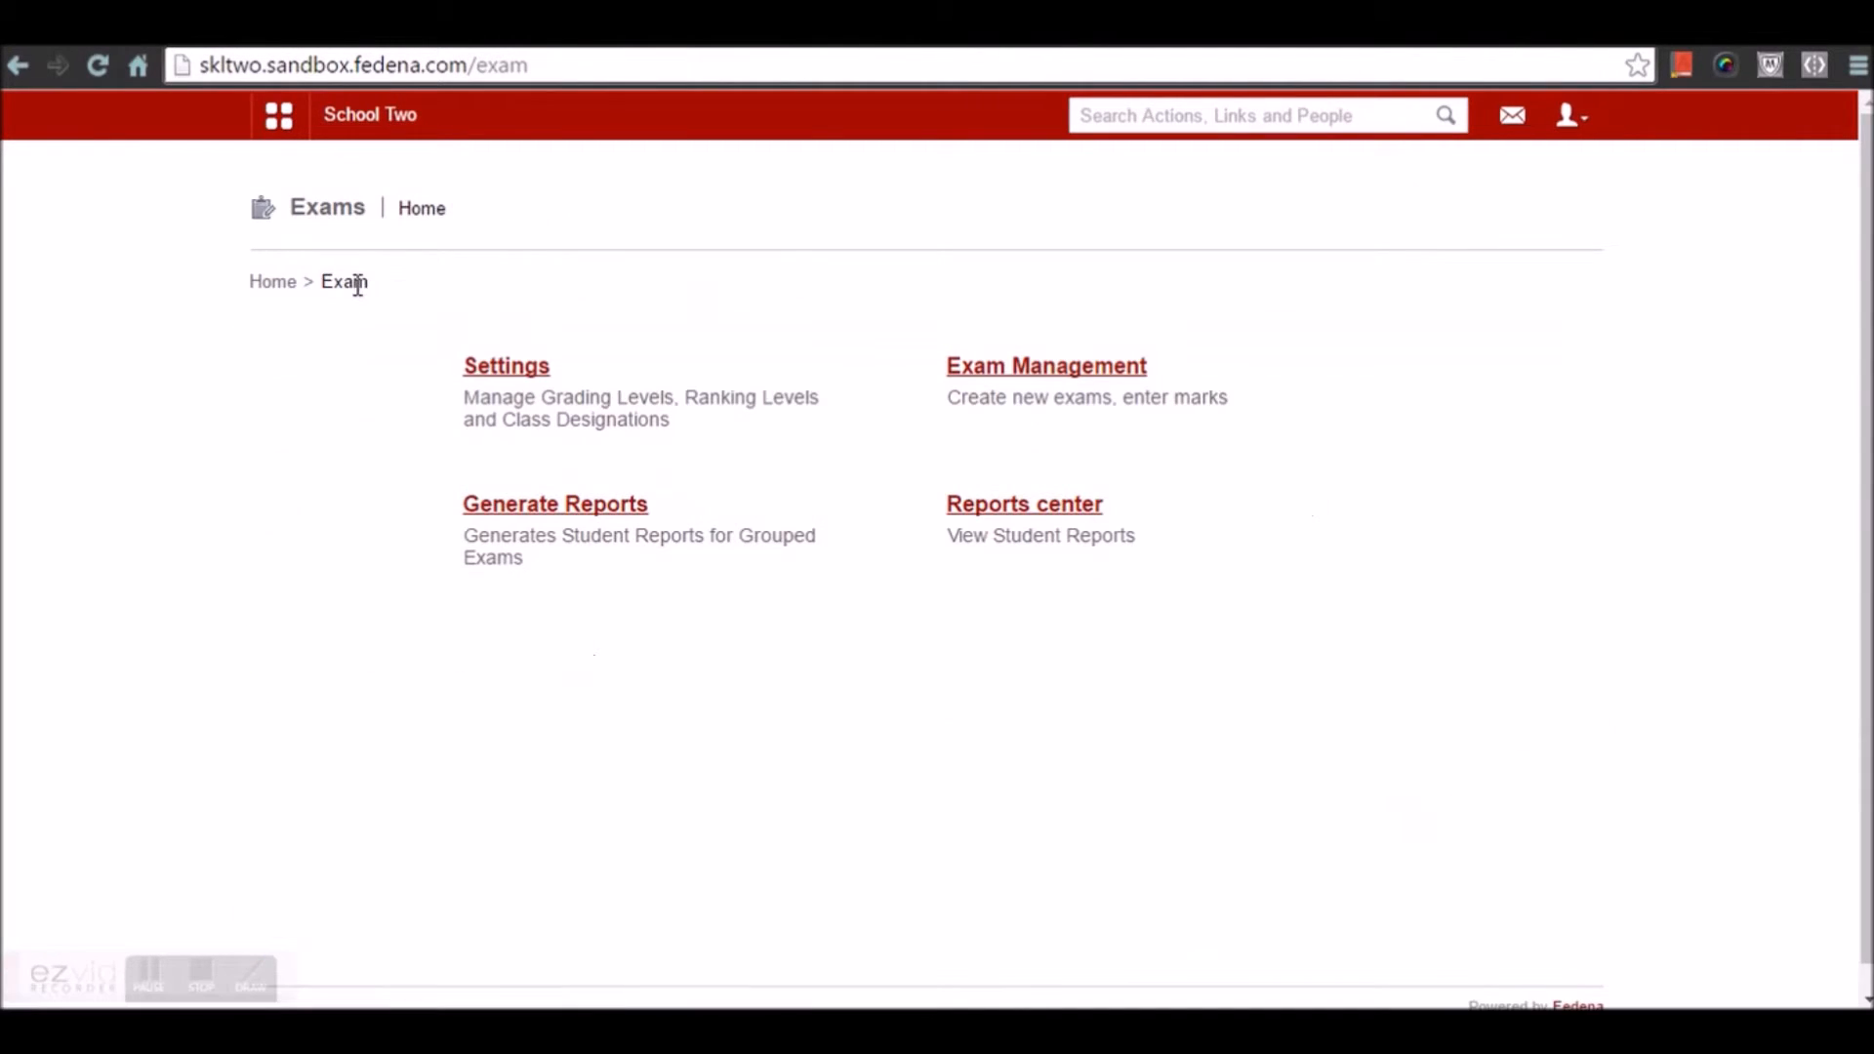
# Generate exam reports for the Class 1 course (batch C1CWA - A)
pyautogui.click(574, 509)
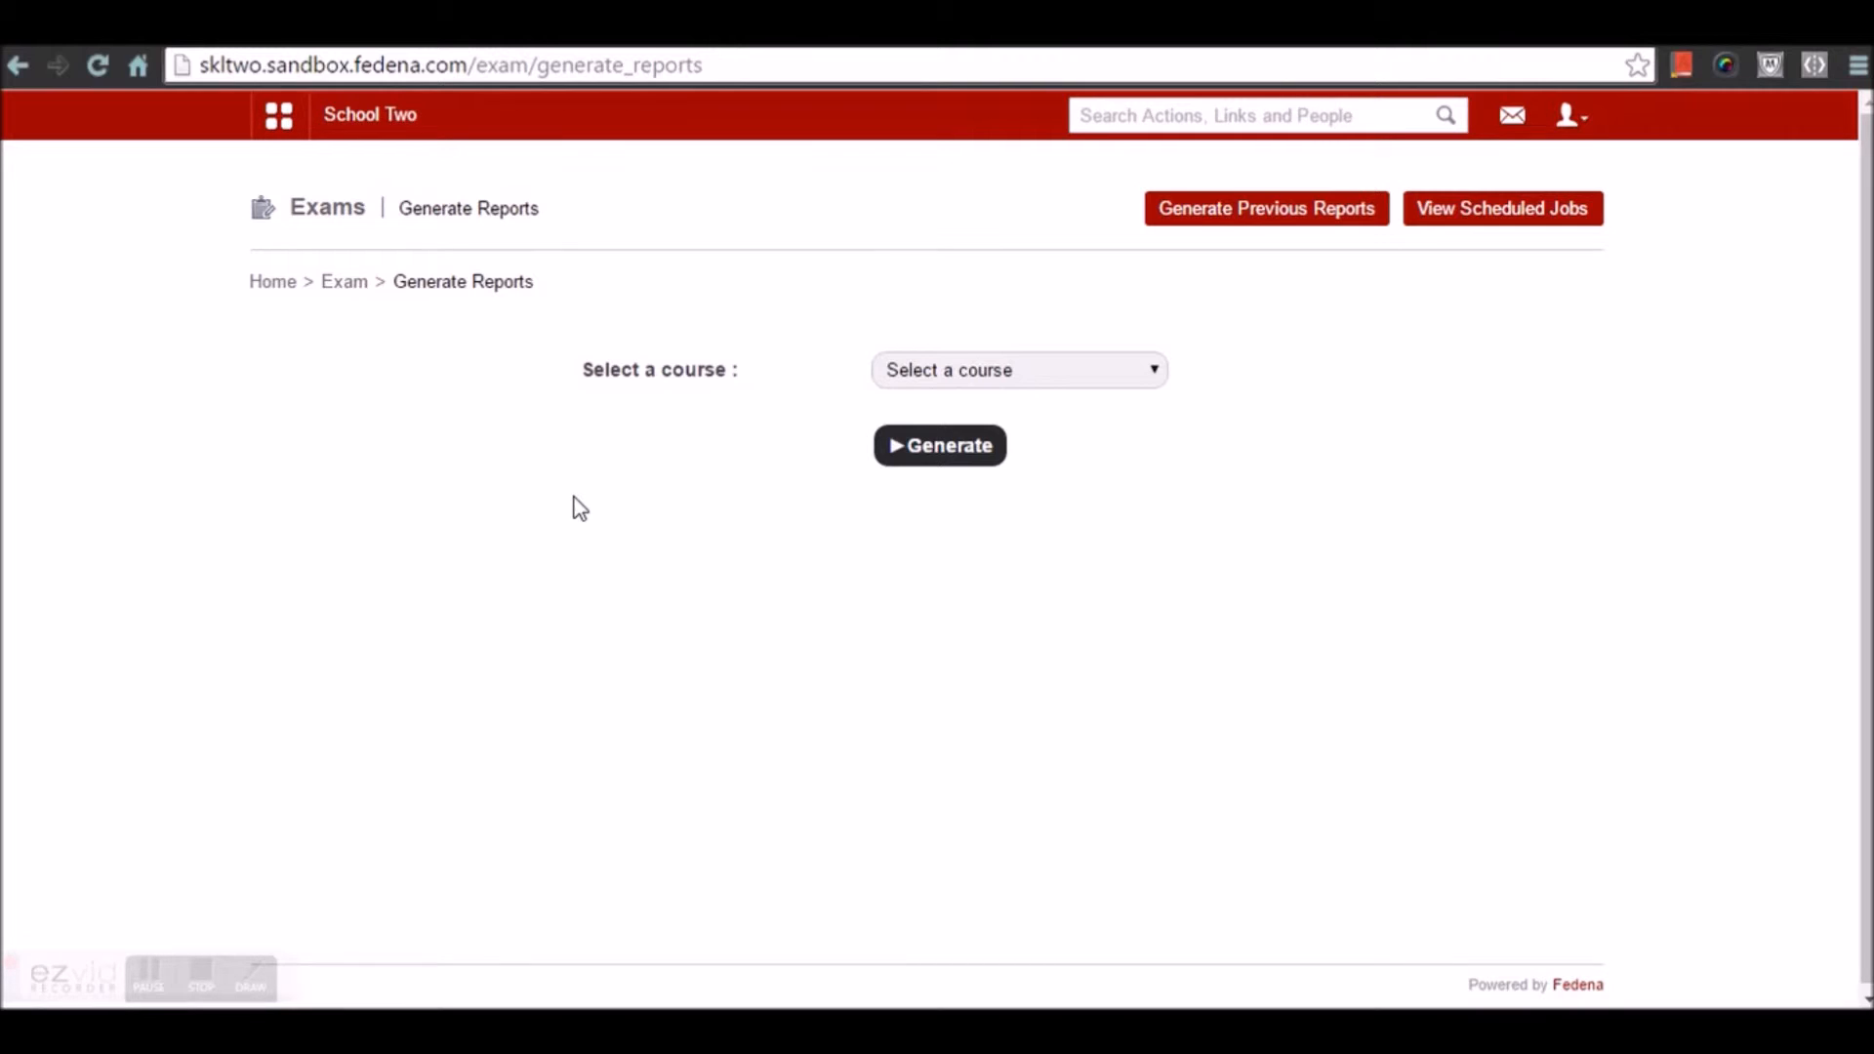
pyautogui.click(981, 371)
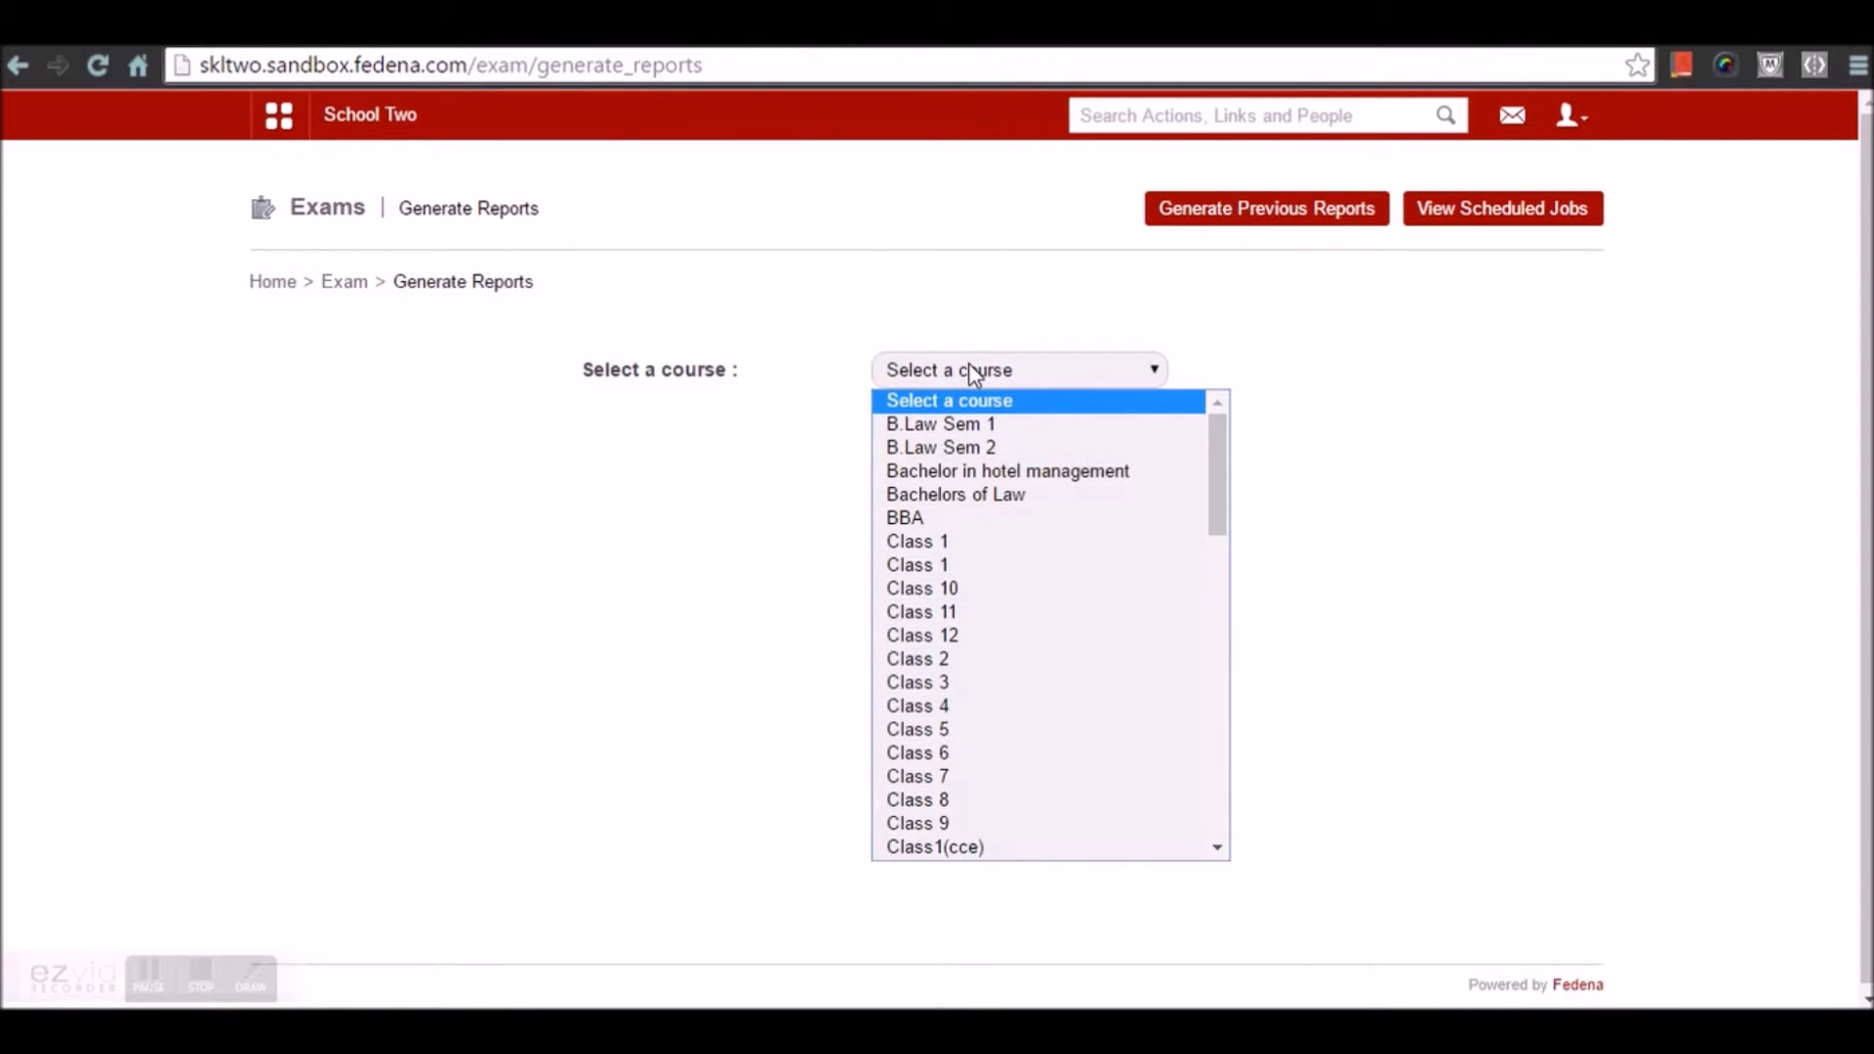
pyautogui.scroll(-4, 991, 648)
pyautogui.scroll(4, 991, 644)
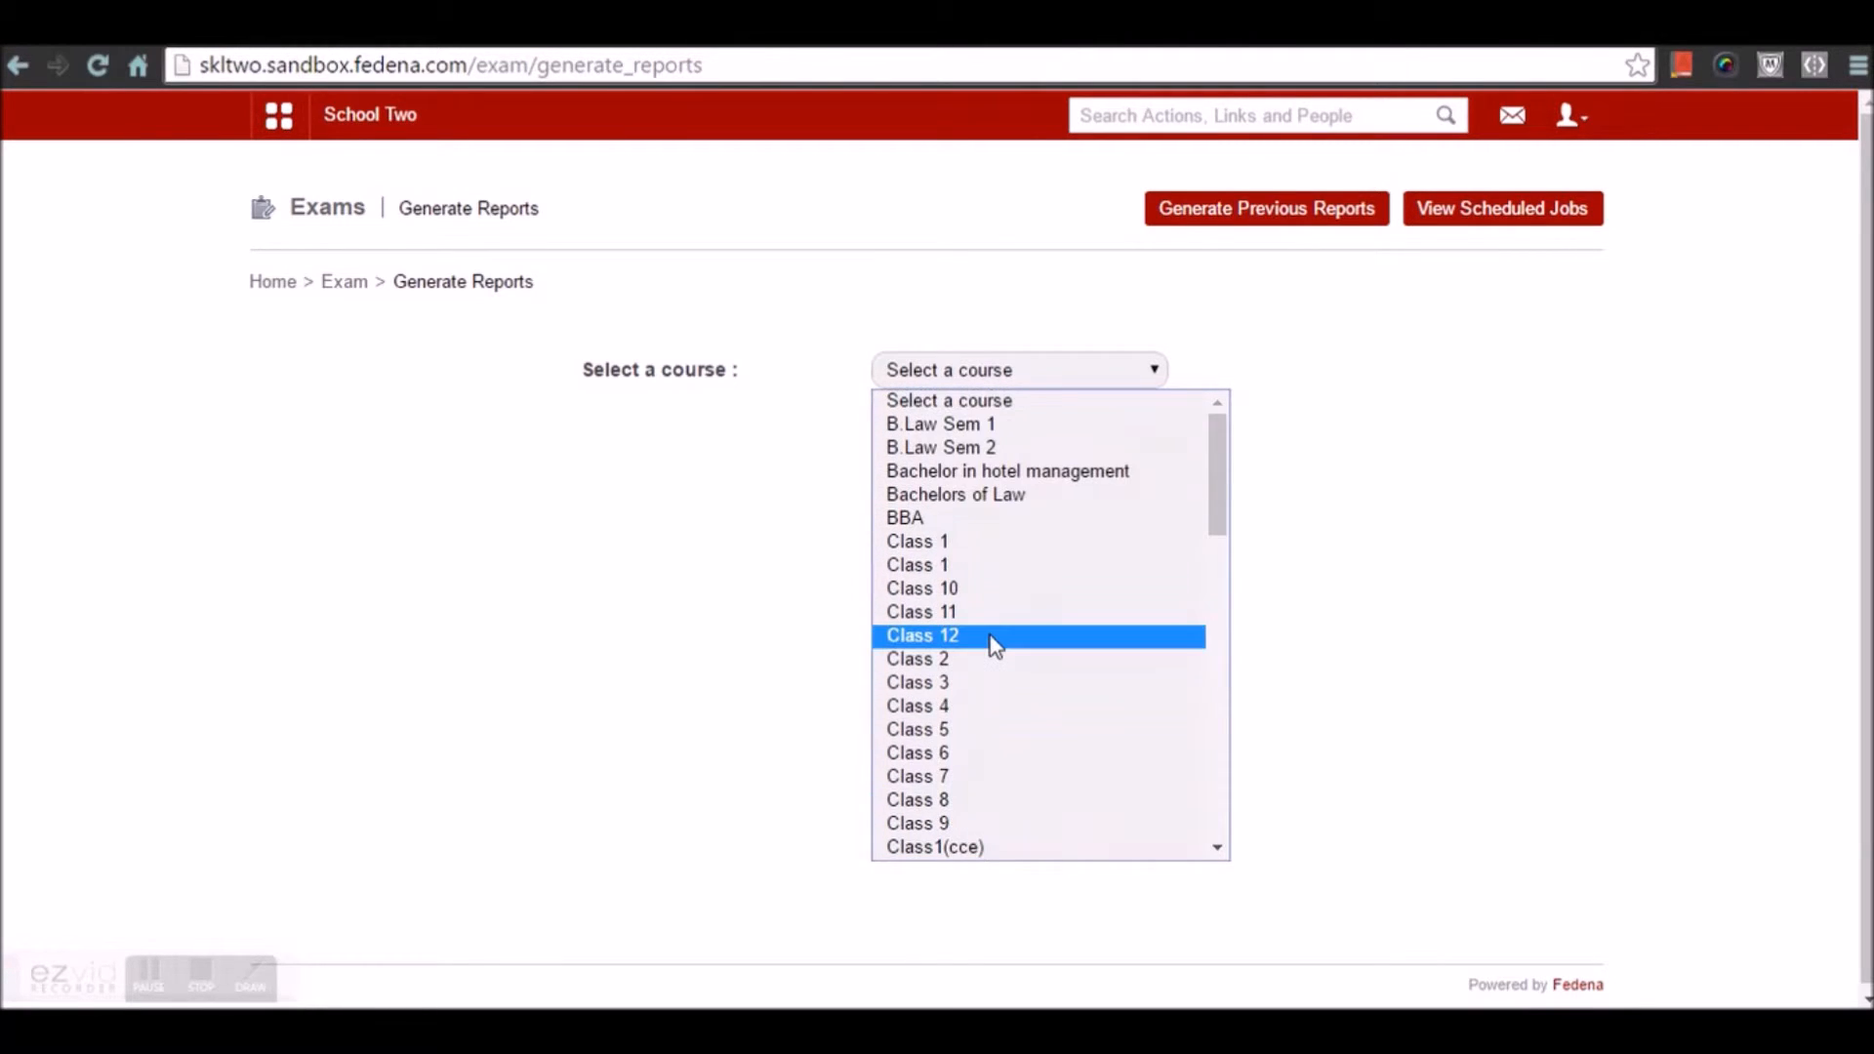
pyautogui.click(999, 543)
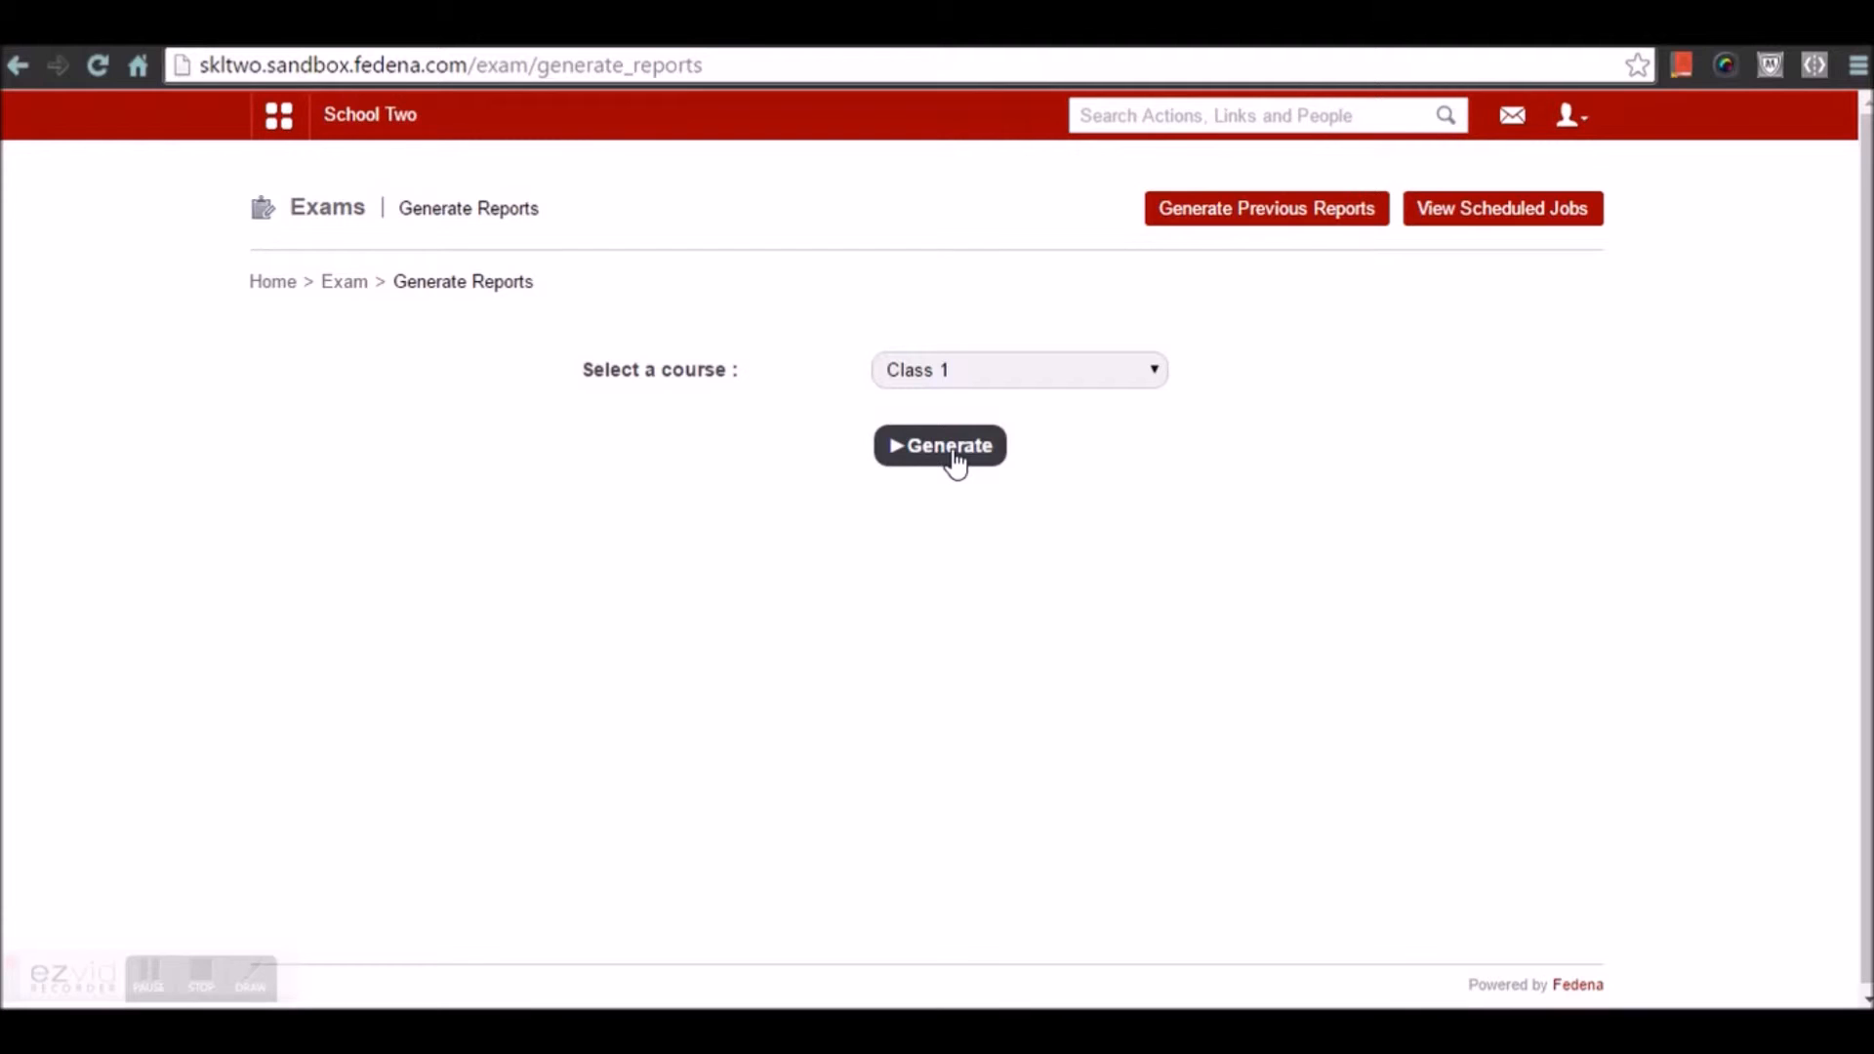
pyautogui.click(954, 465)
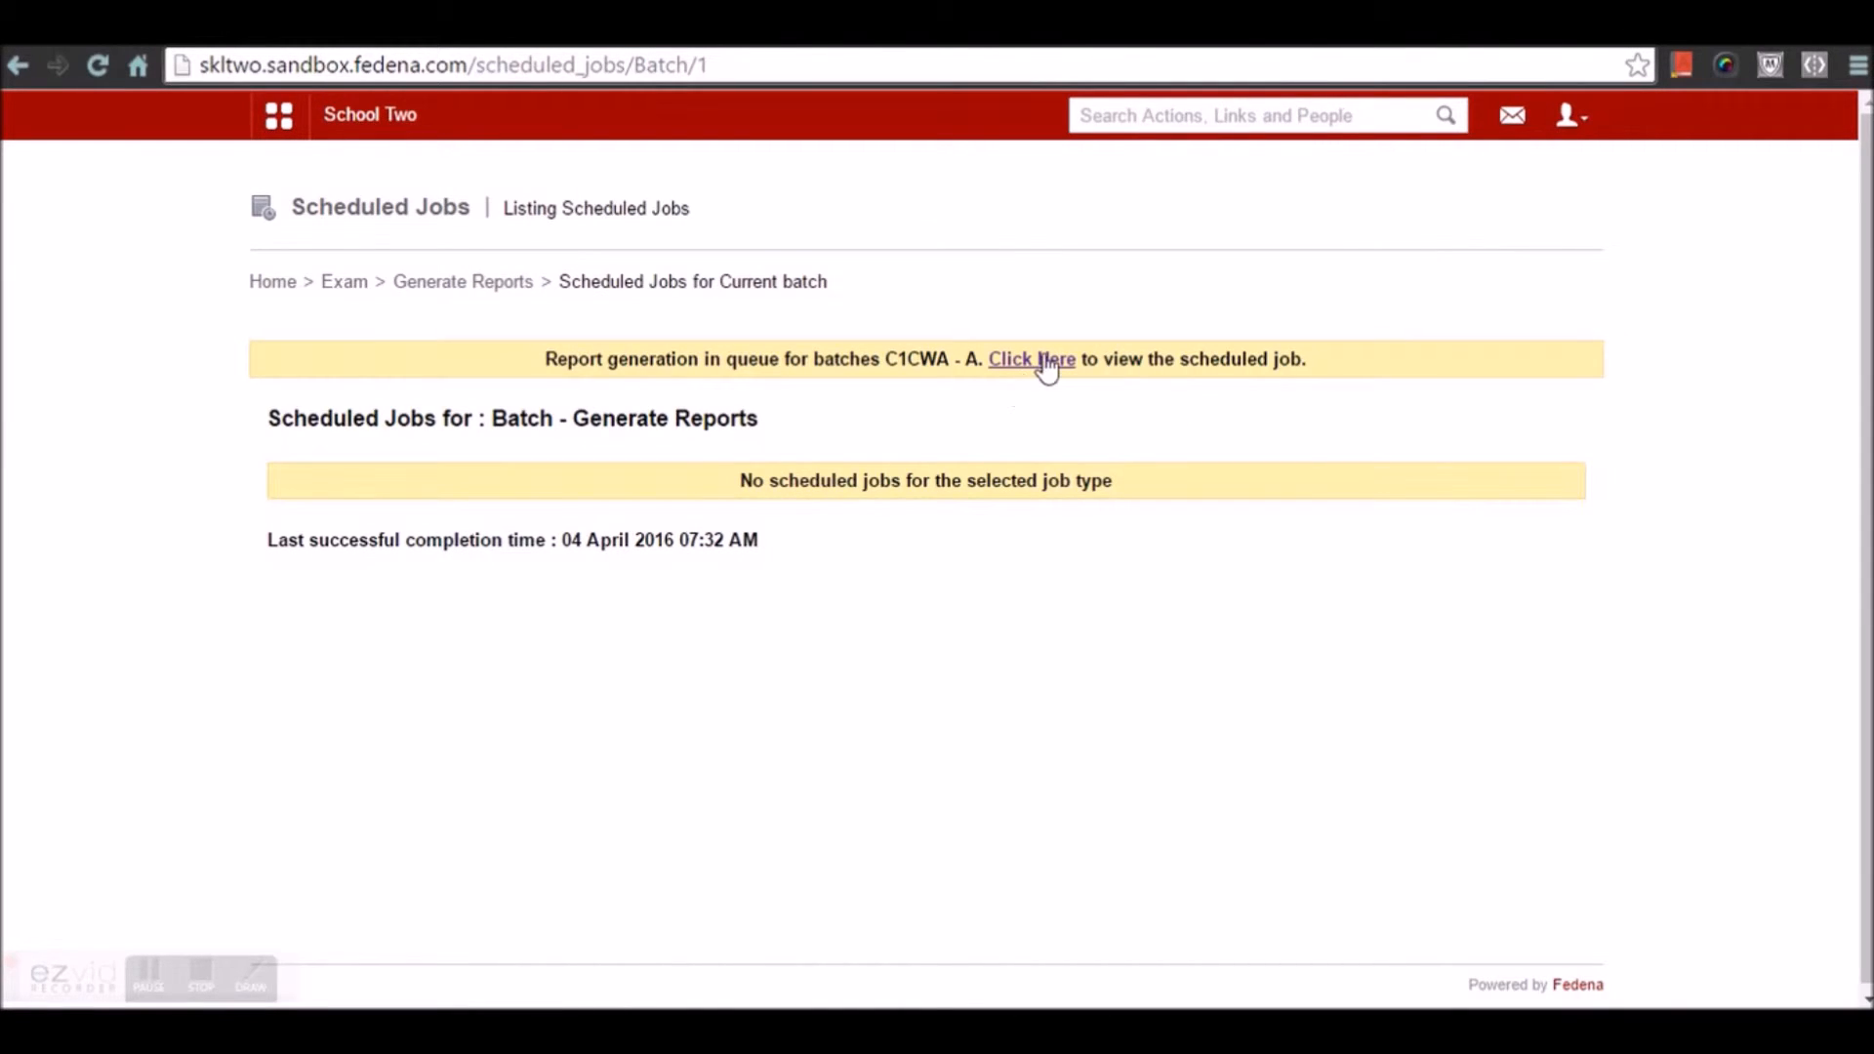
# Check the queued report job, then go to the exam Reports Center from Exams home
pyautogui.click(1040, 359)
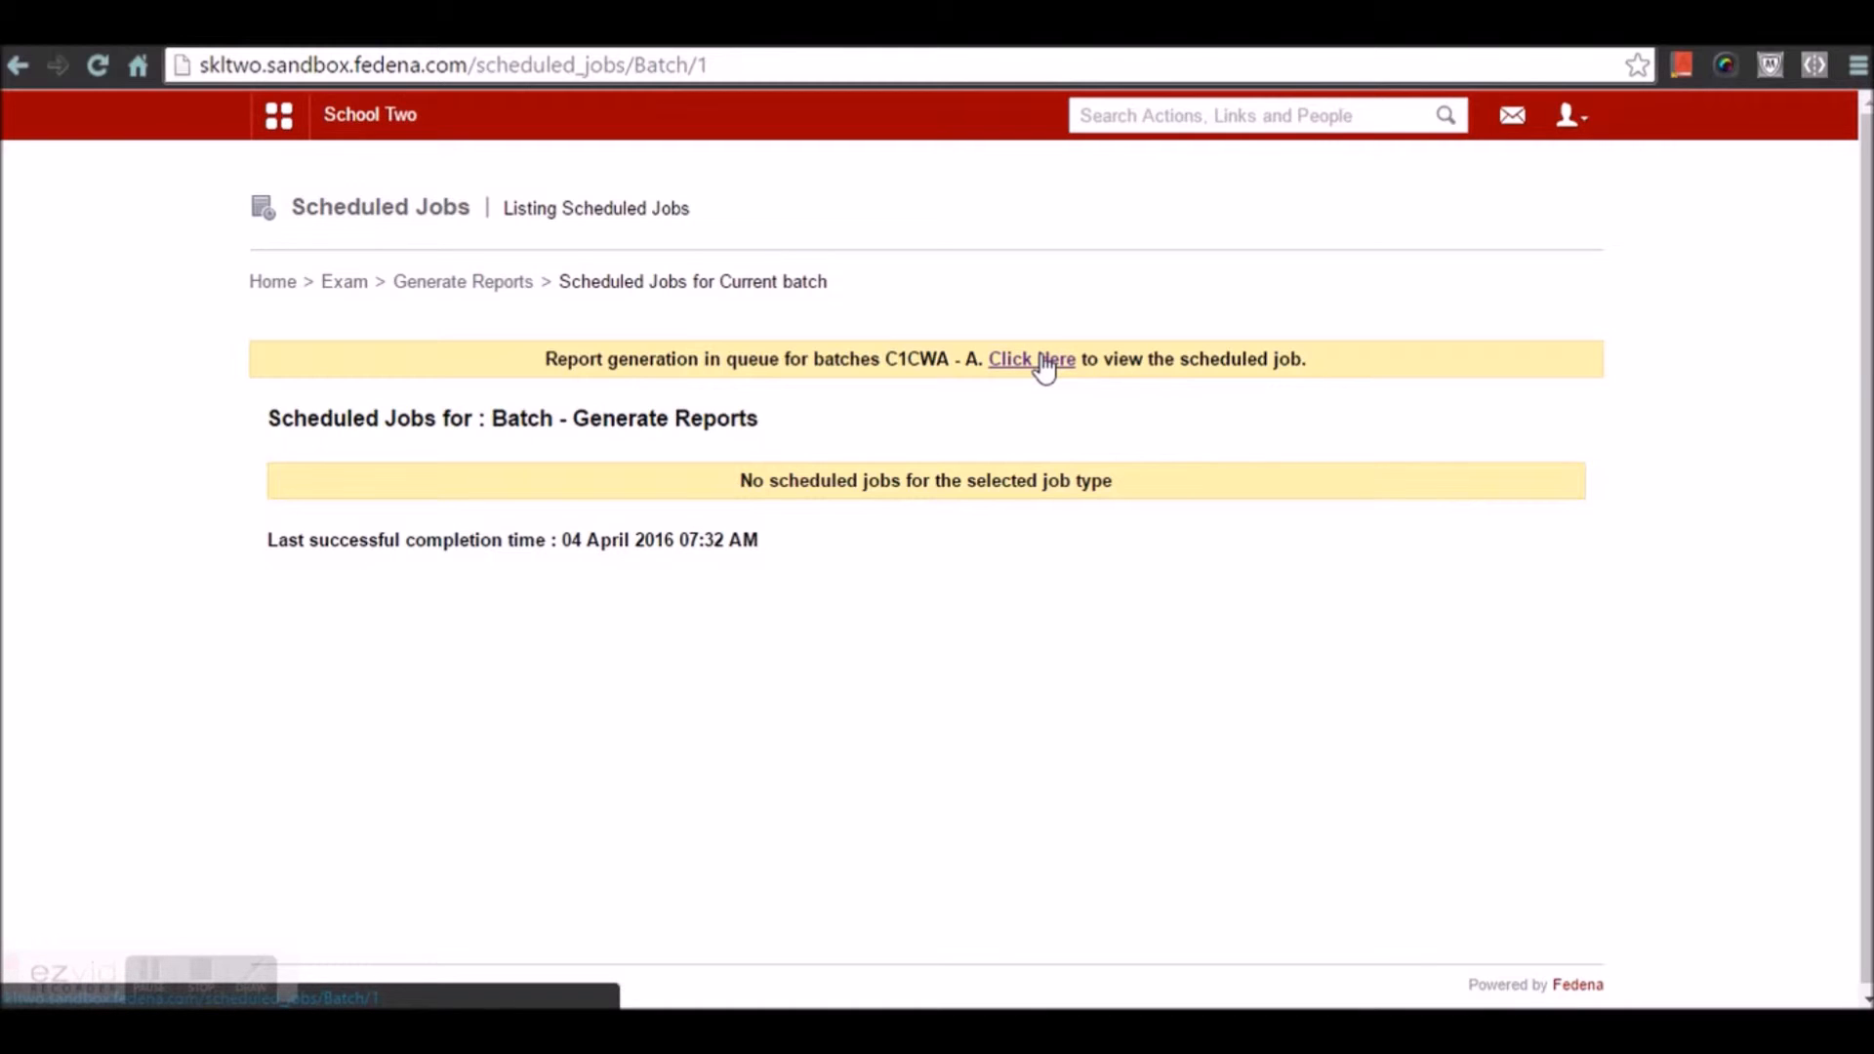
pyautogui.click(1042, 363)
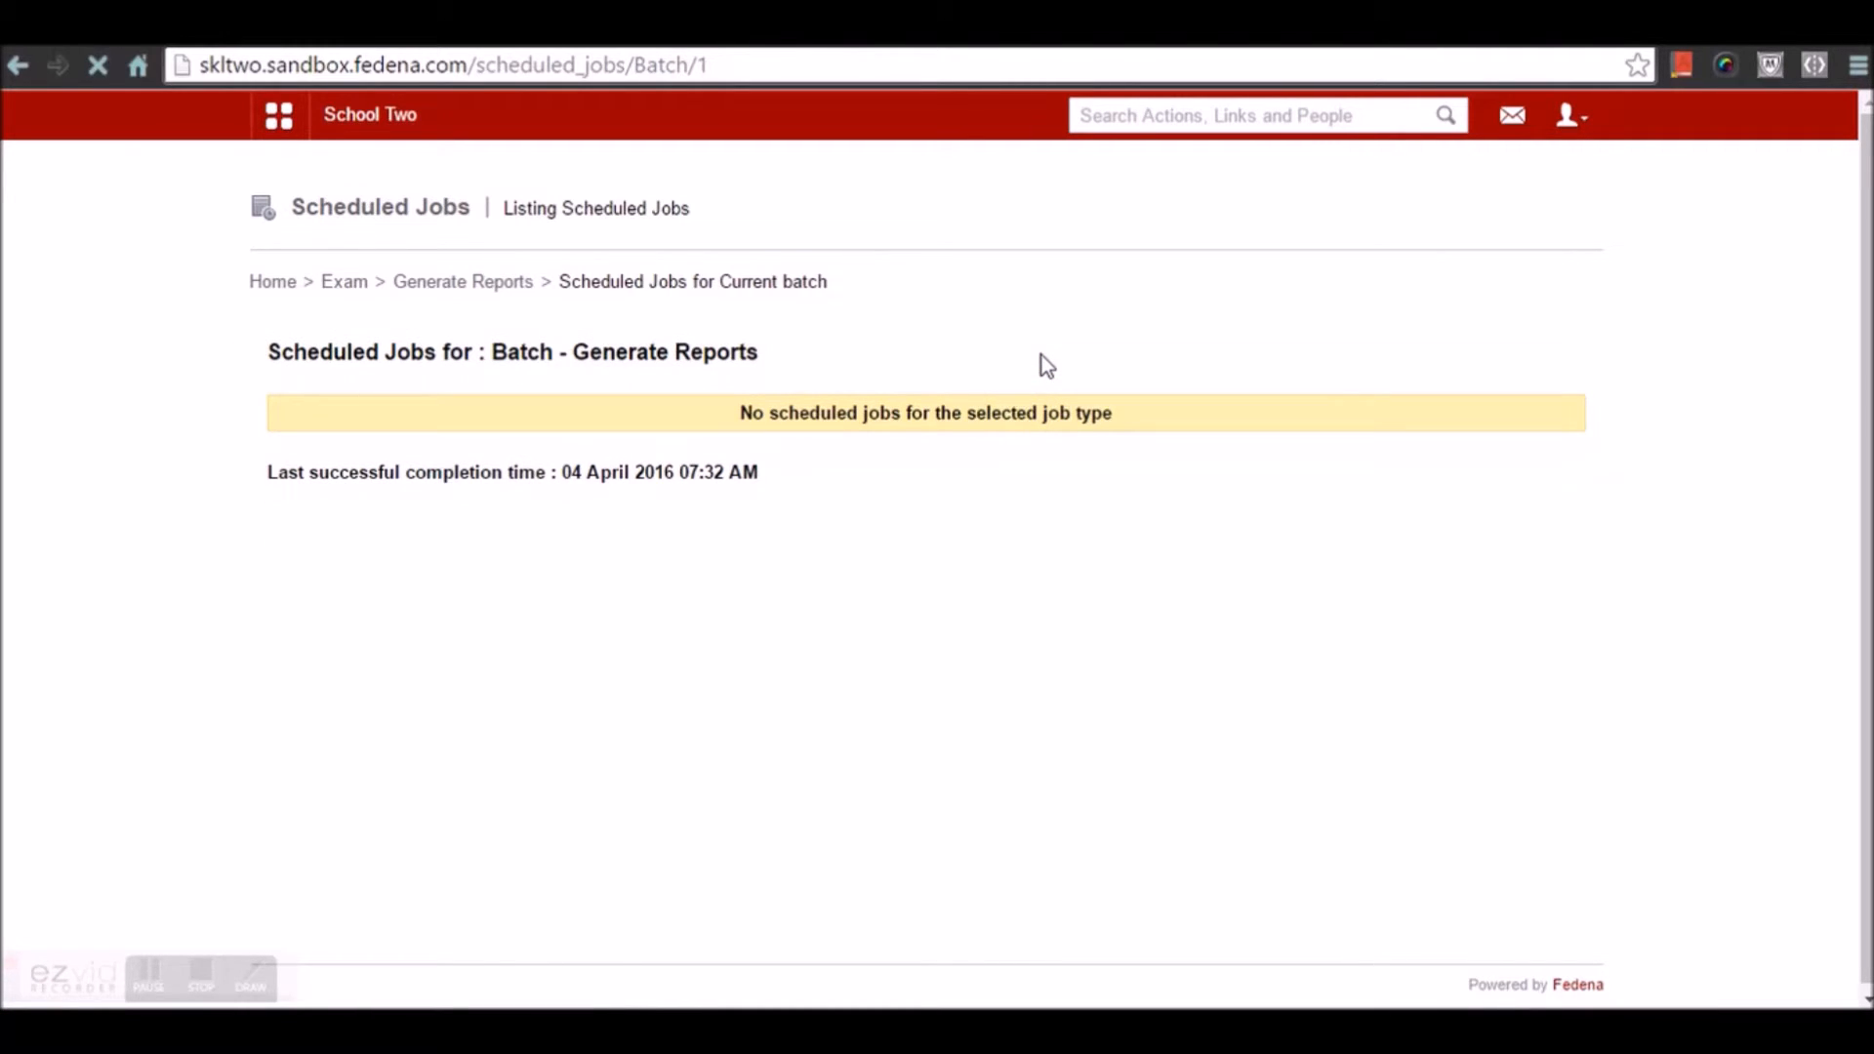
pyautogui.click(369, 281)
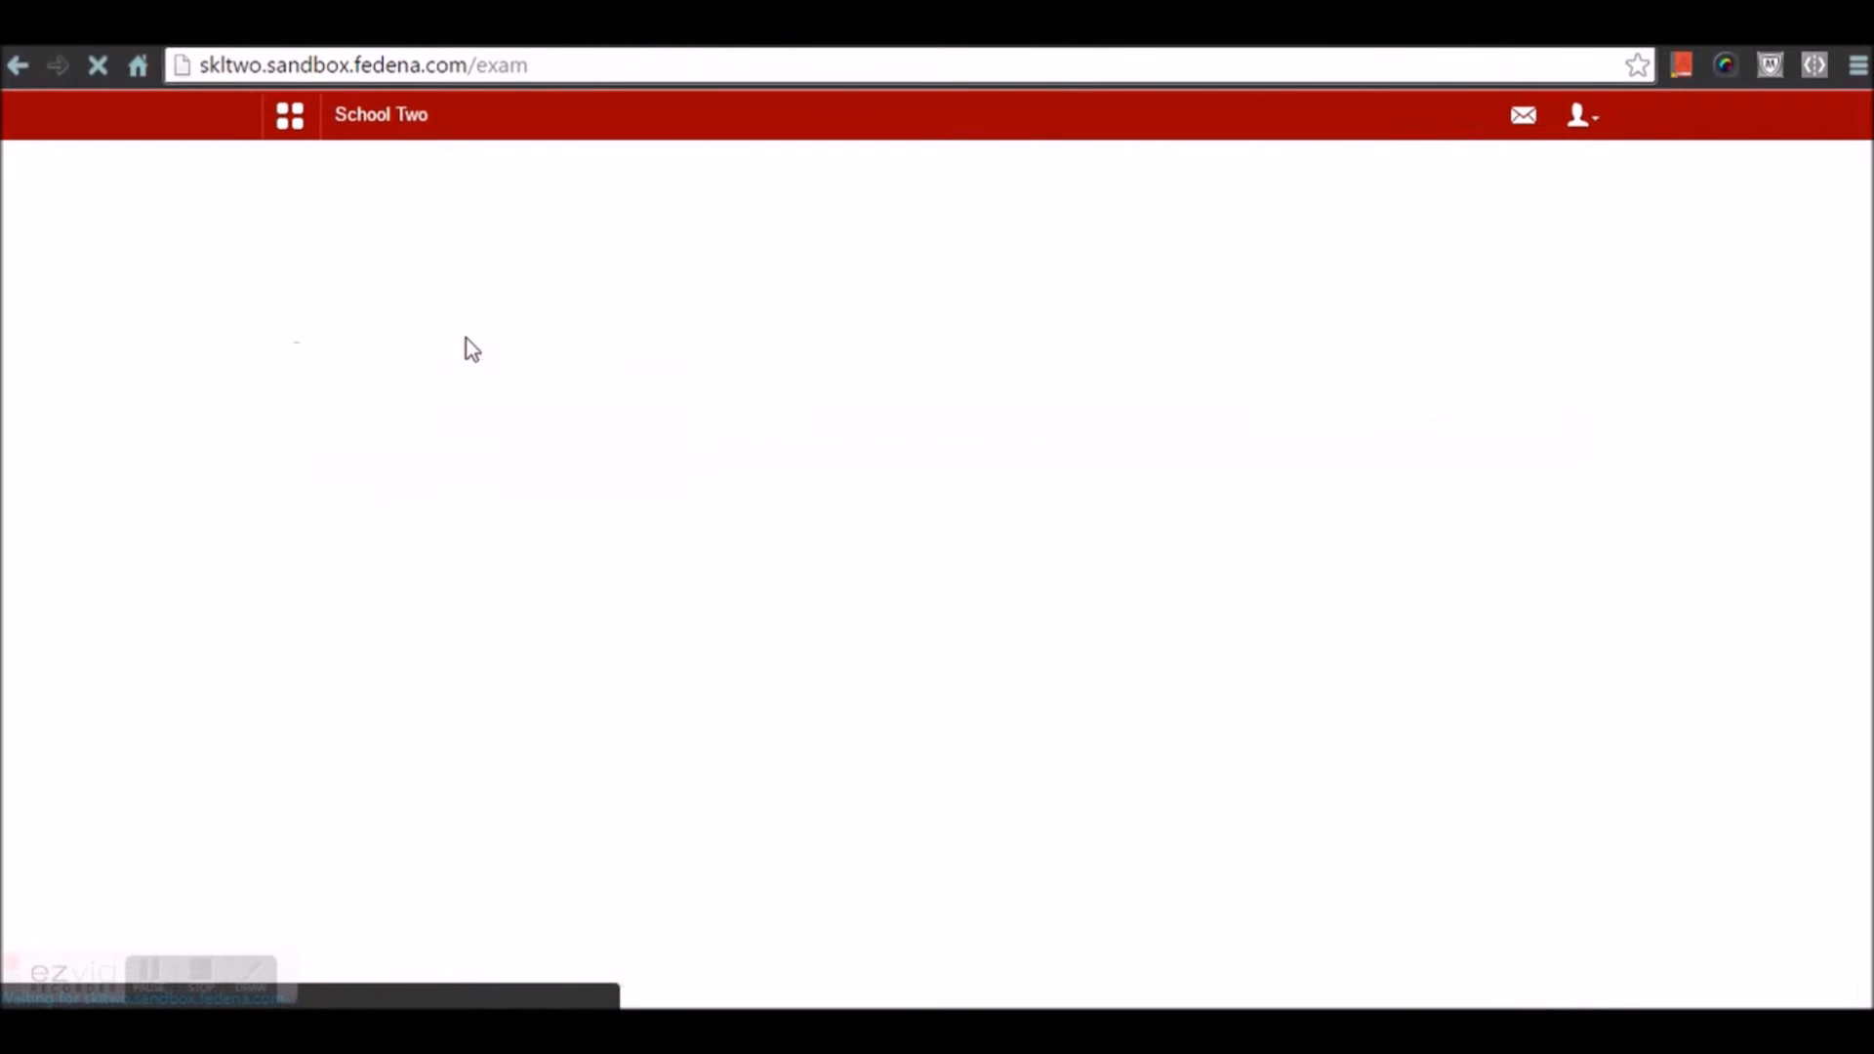
pyautogui.click(1043, 512)
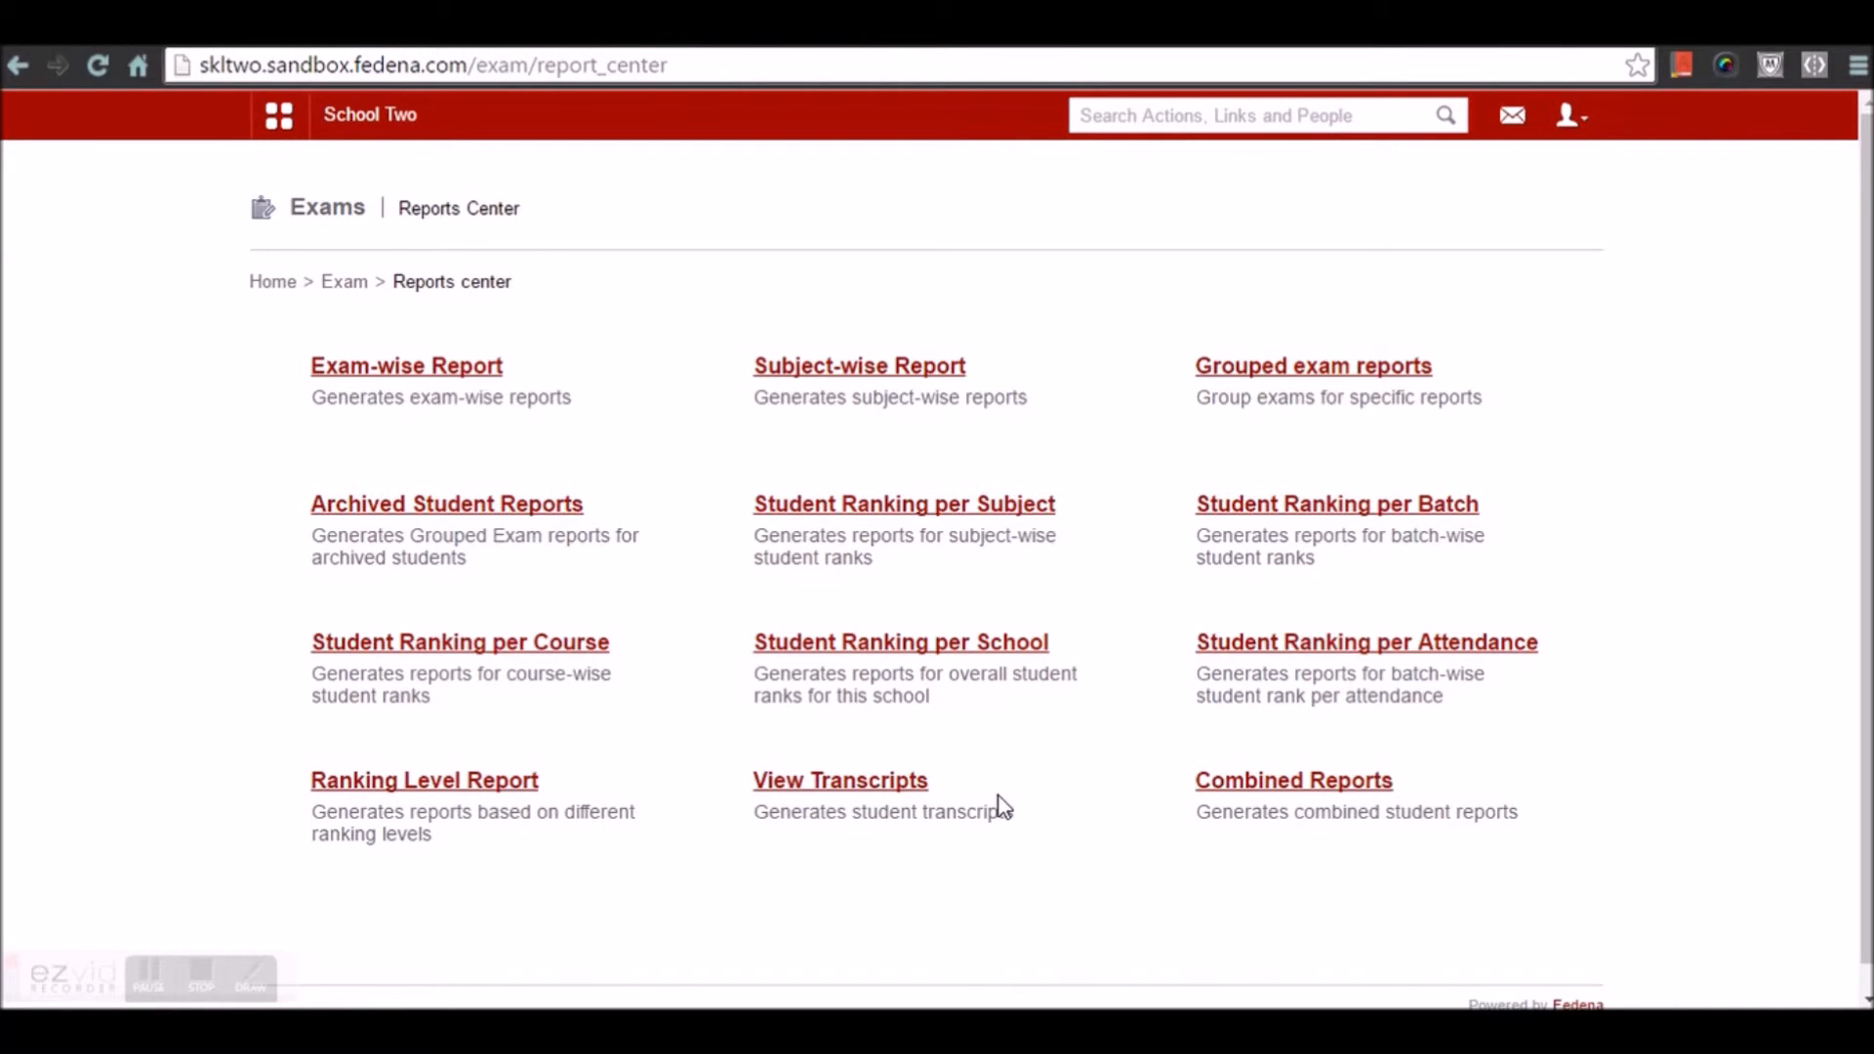
# View the Exam-wise Report for batch C1CWA - A and the Term 1 exam group
pyautogui.click(422, 376)
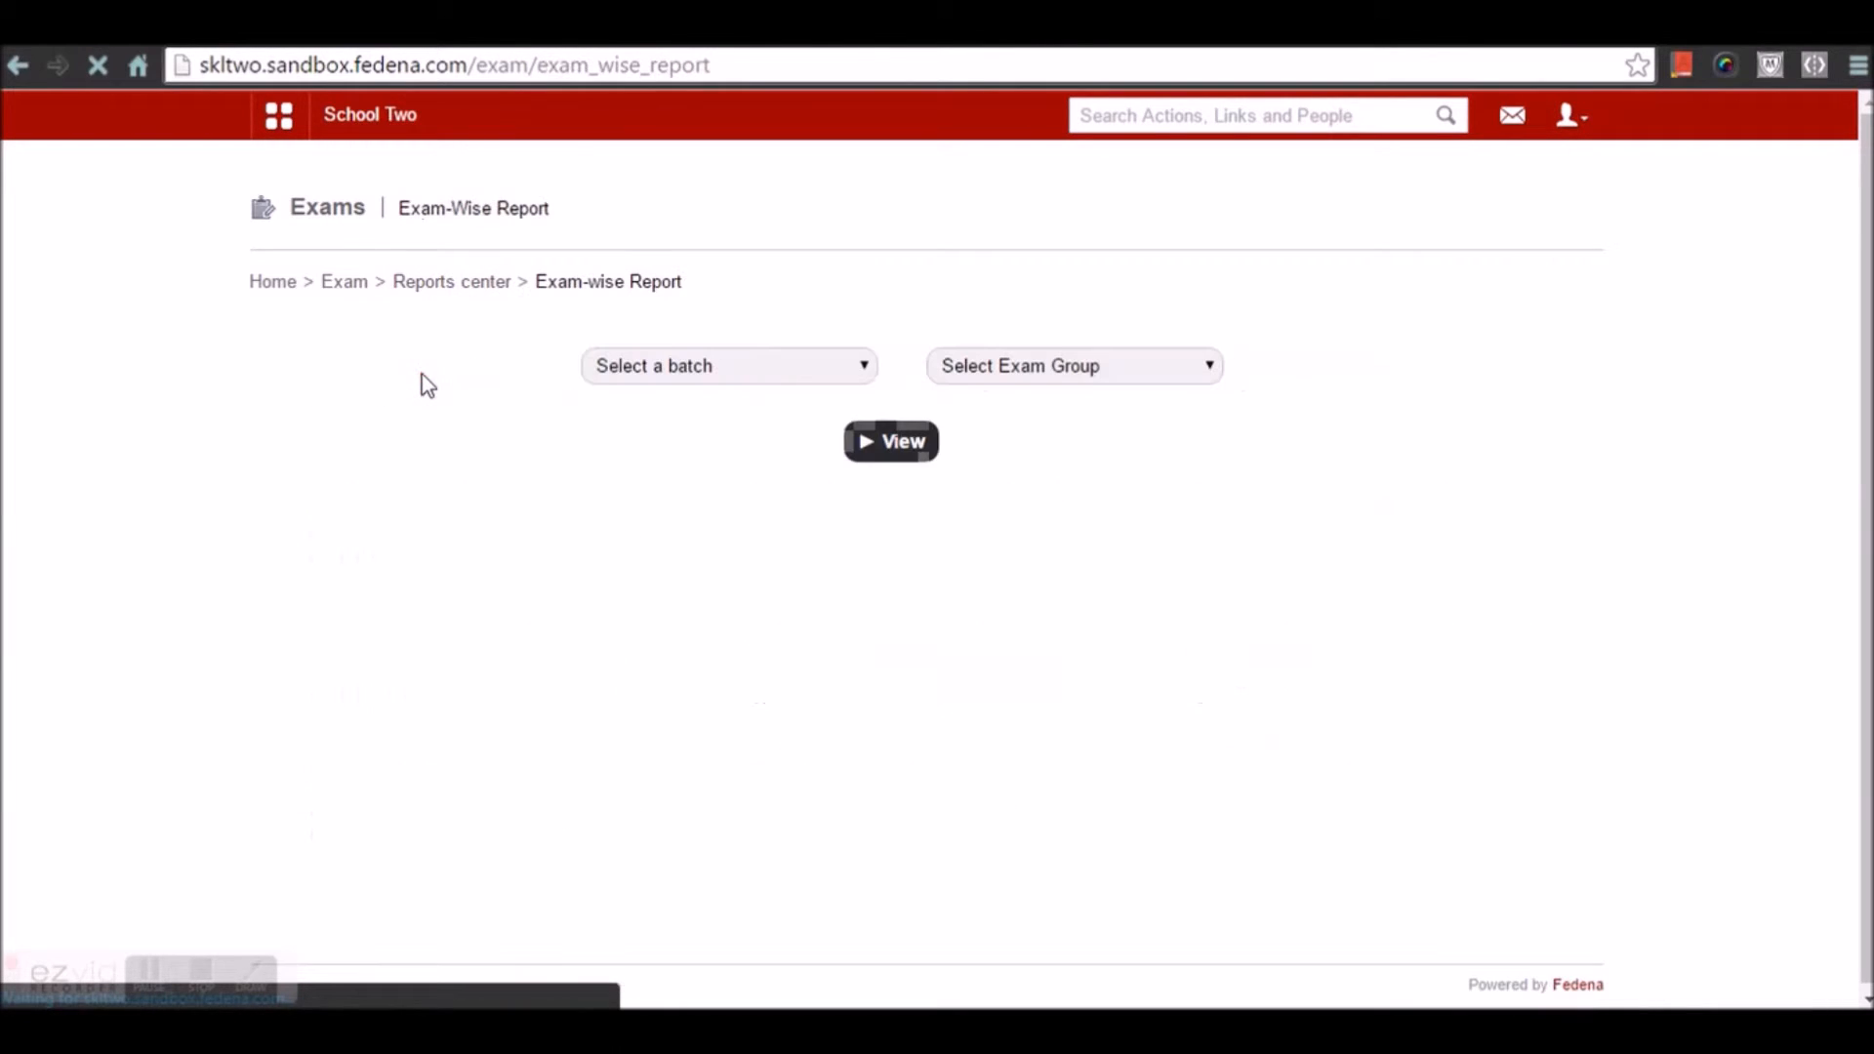
pyautogui.click(706, 371)
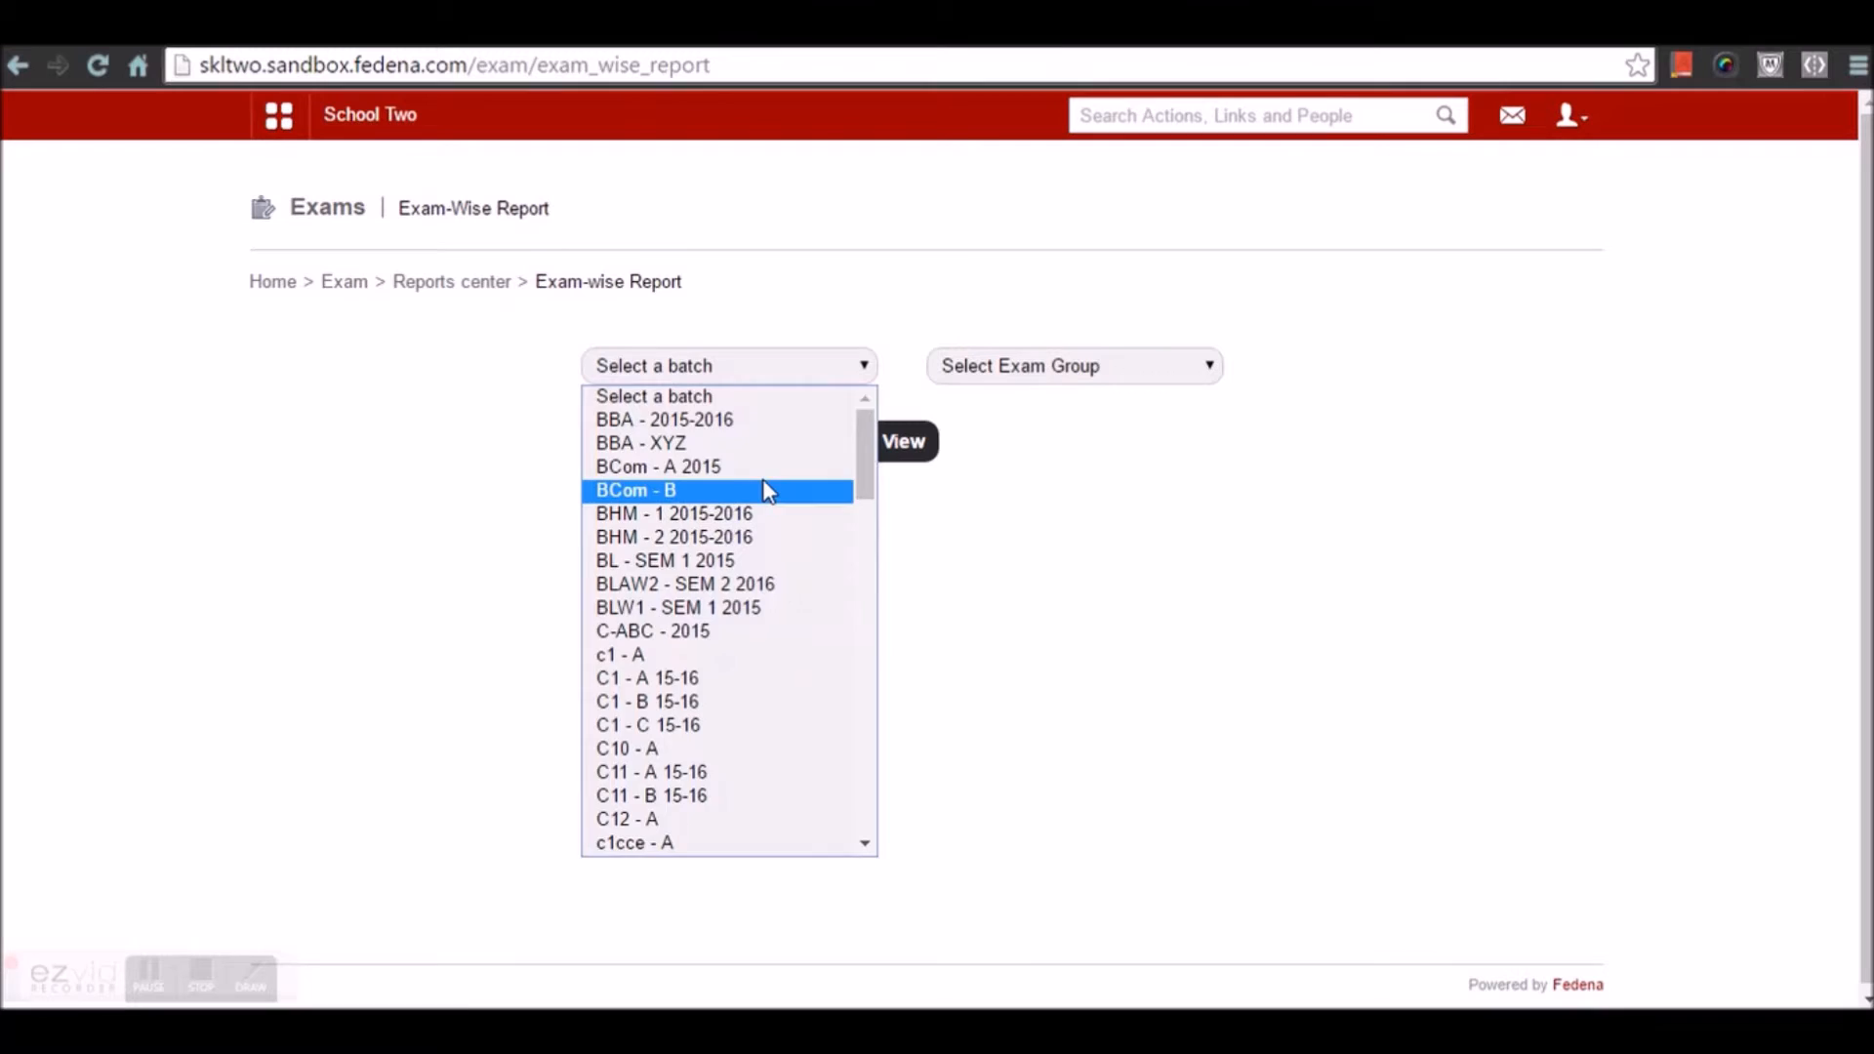
pyautogui.scroll(-15, 766, 487)
pyautogui.scroll(-1, 801, 507)
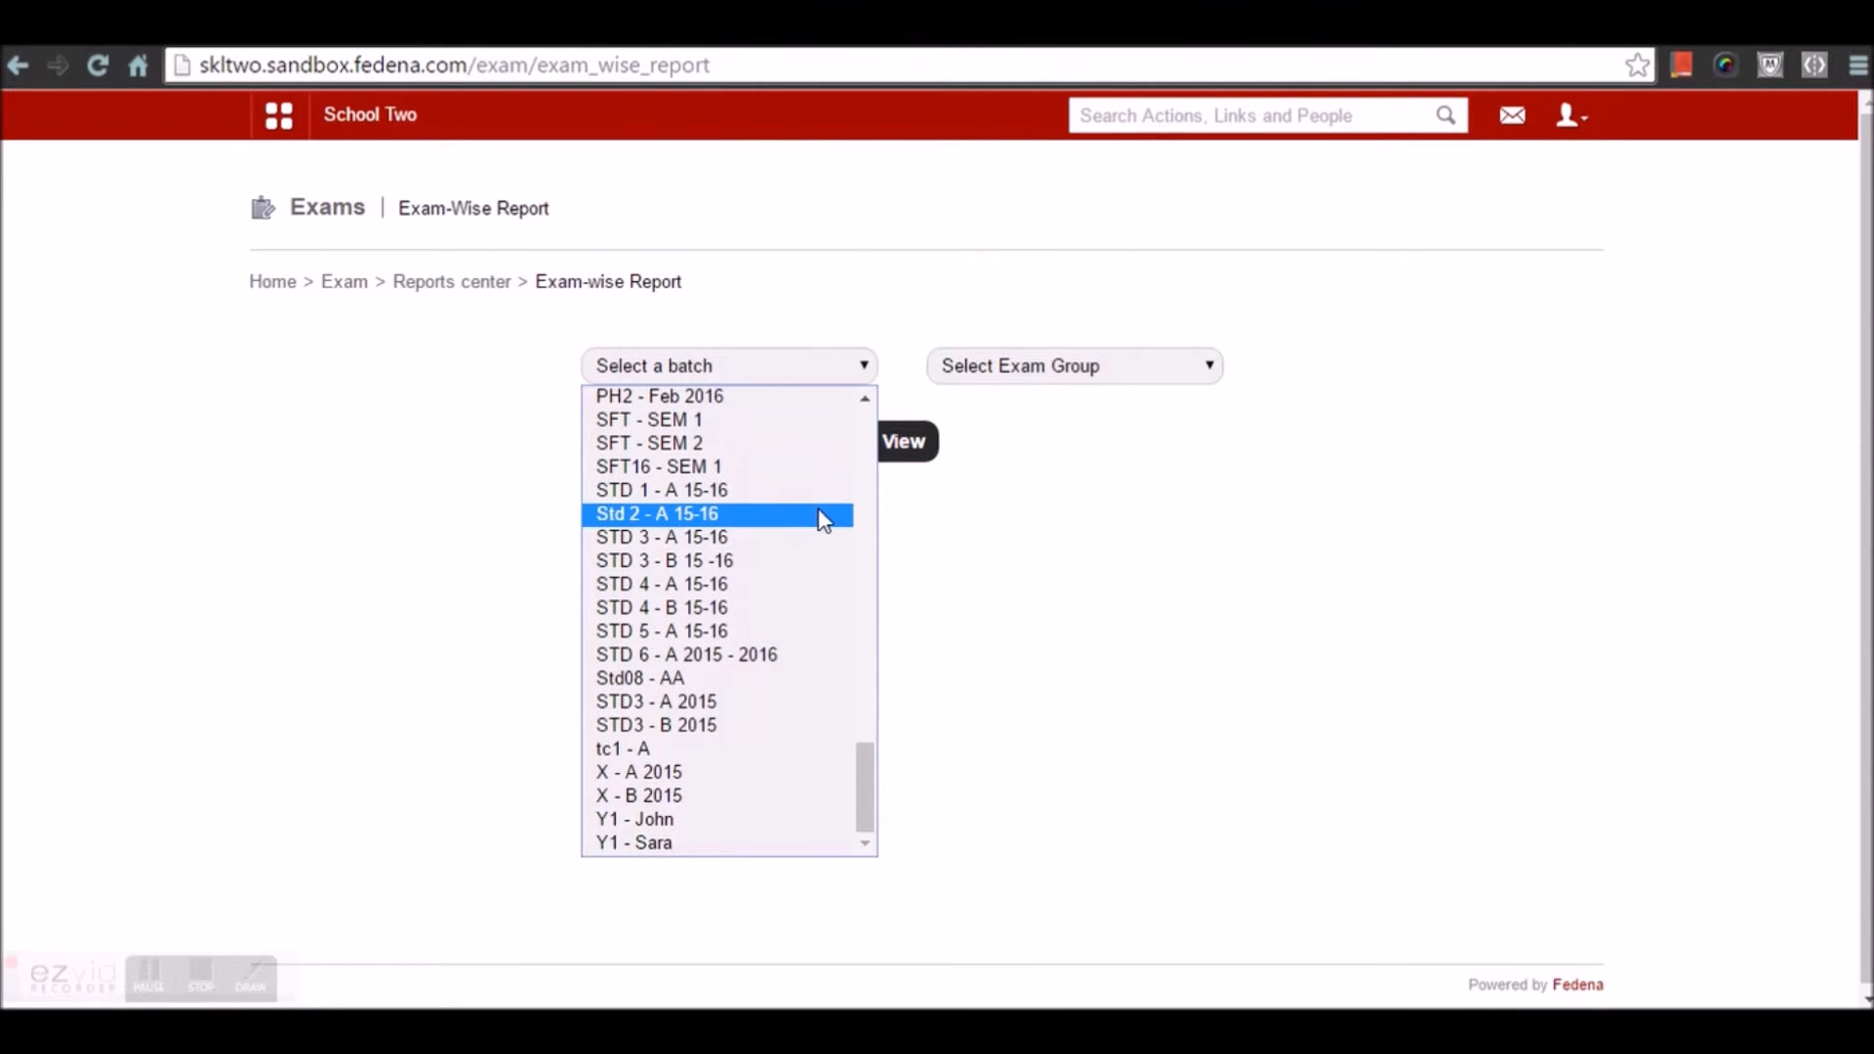
pyautogui.scroll(9, 825, 520)
pyautogui.scroll(10, 825, 520)
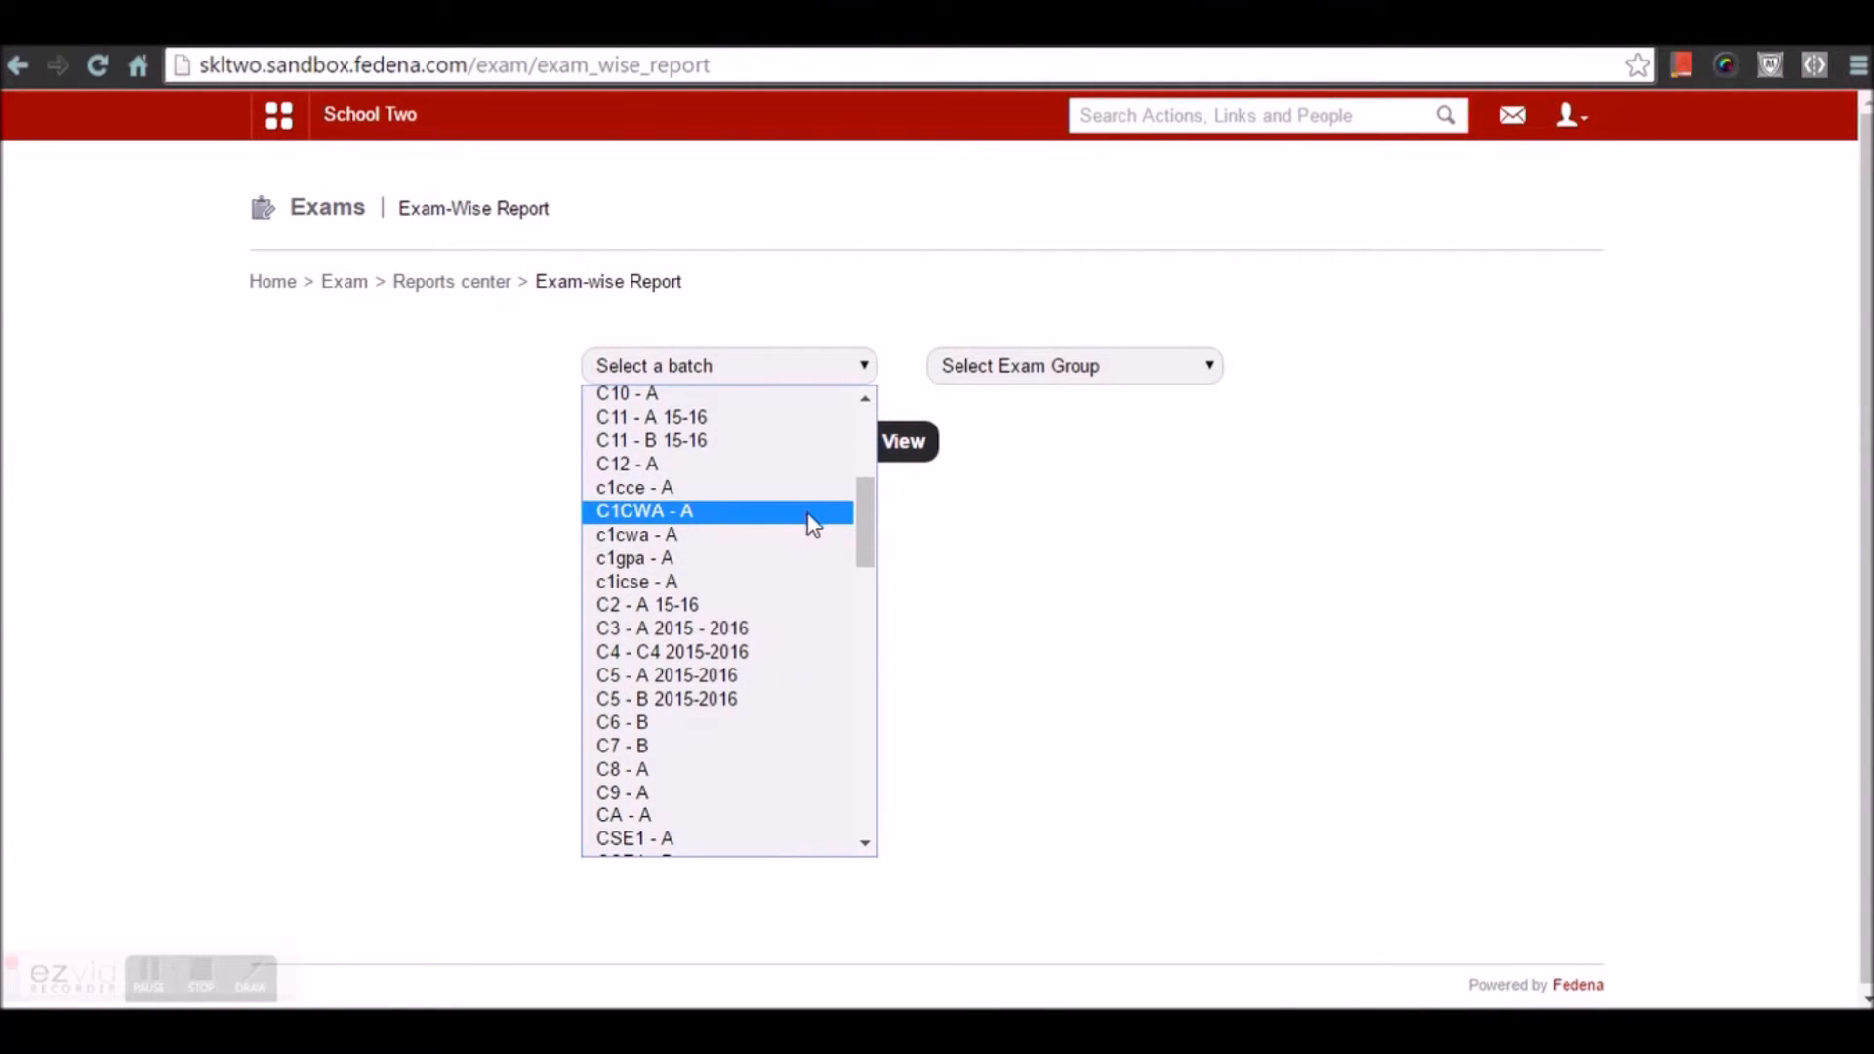
pyautogui.click(790, 520)
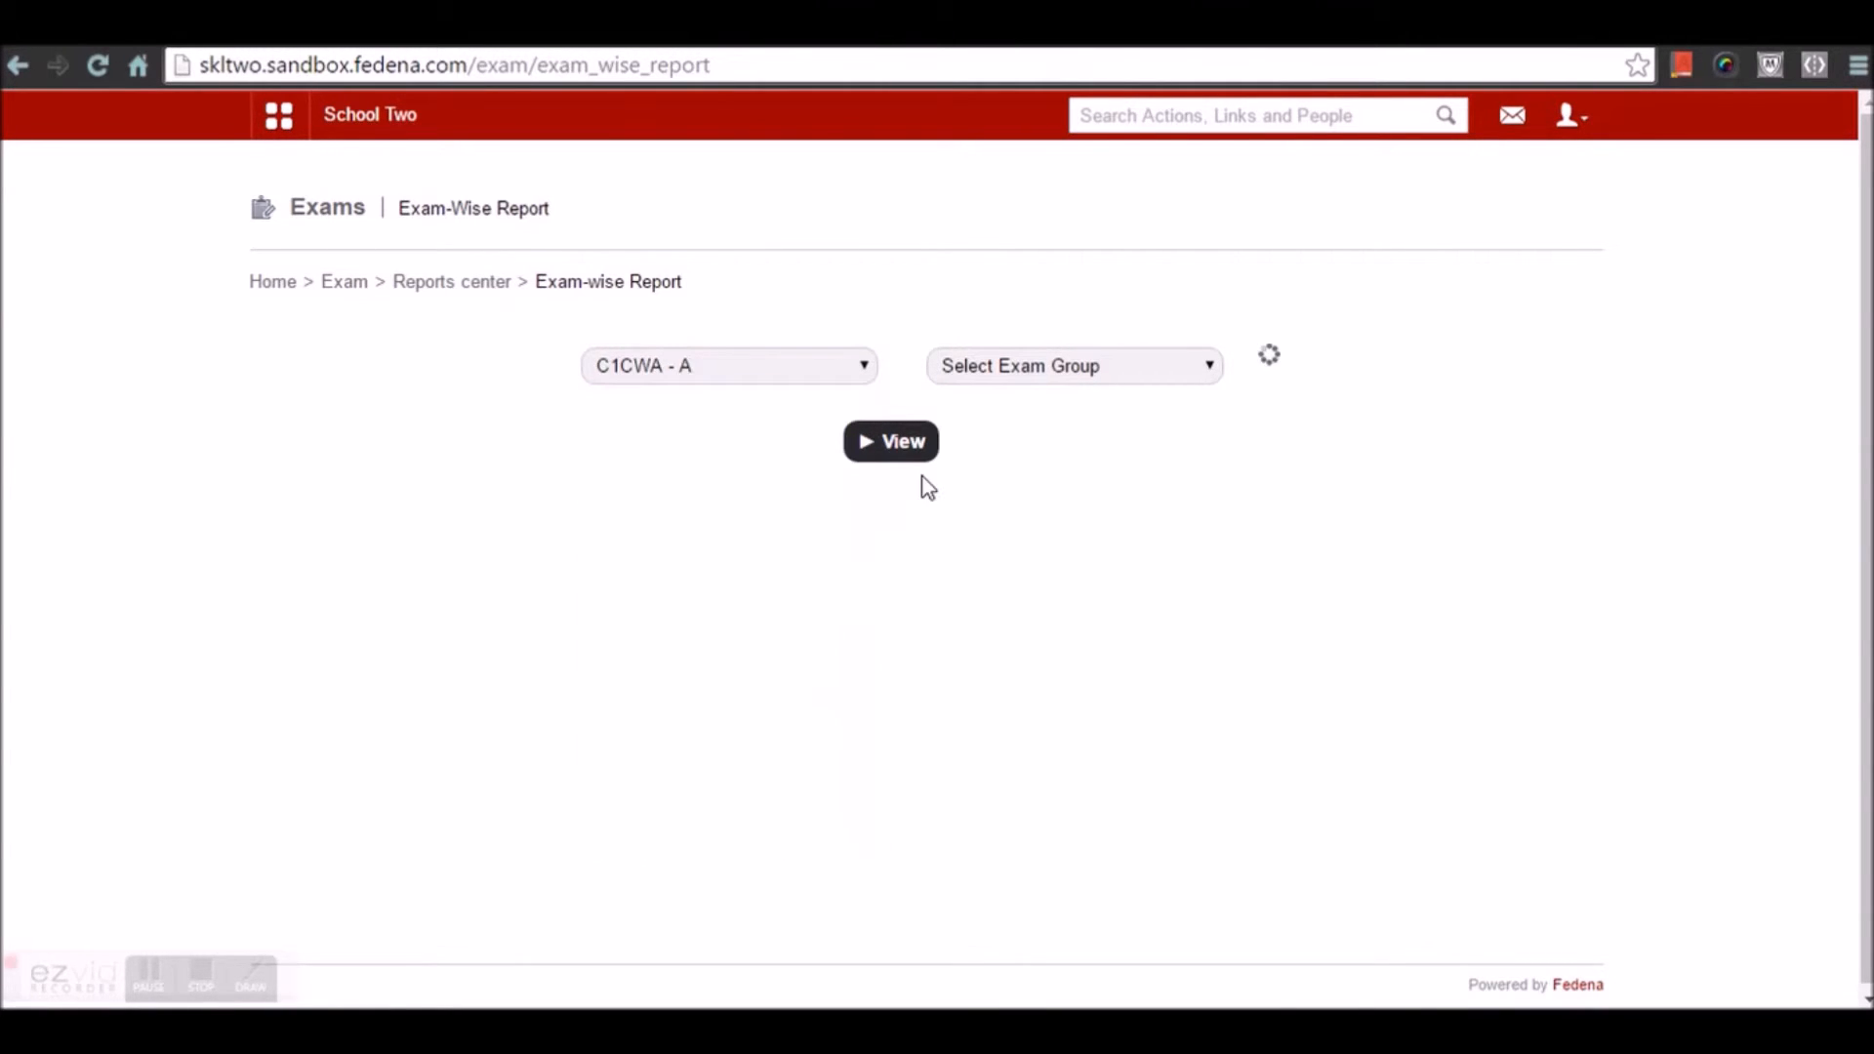
pyautogui.click(1048, 369)
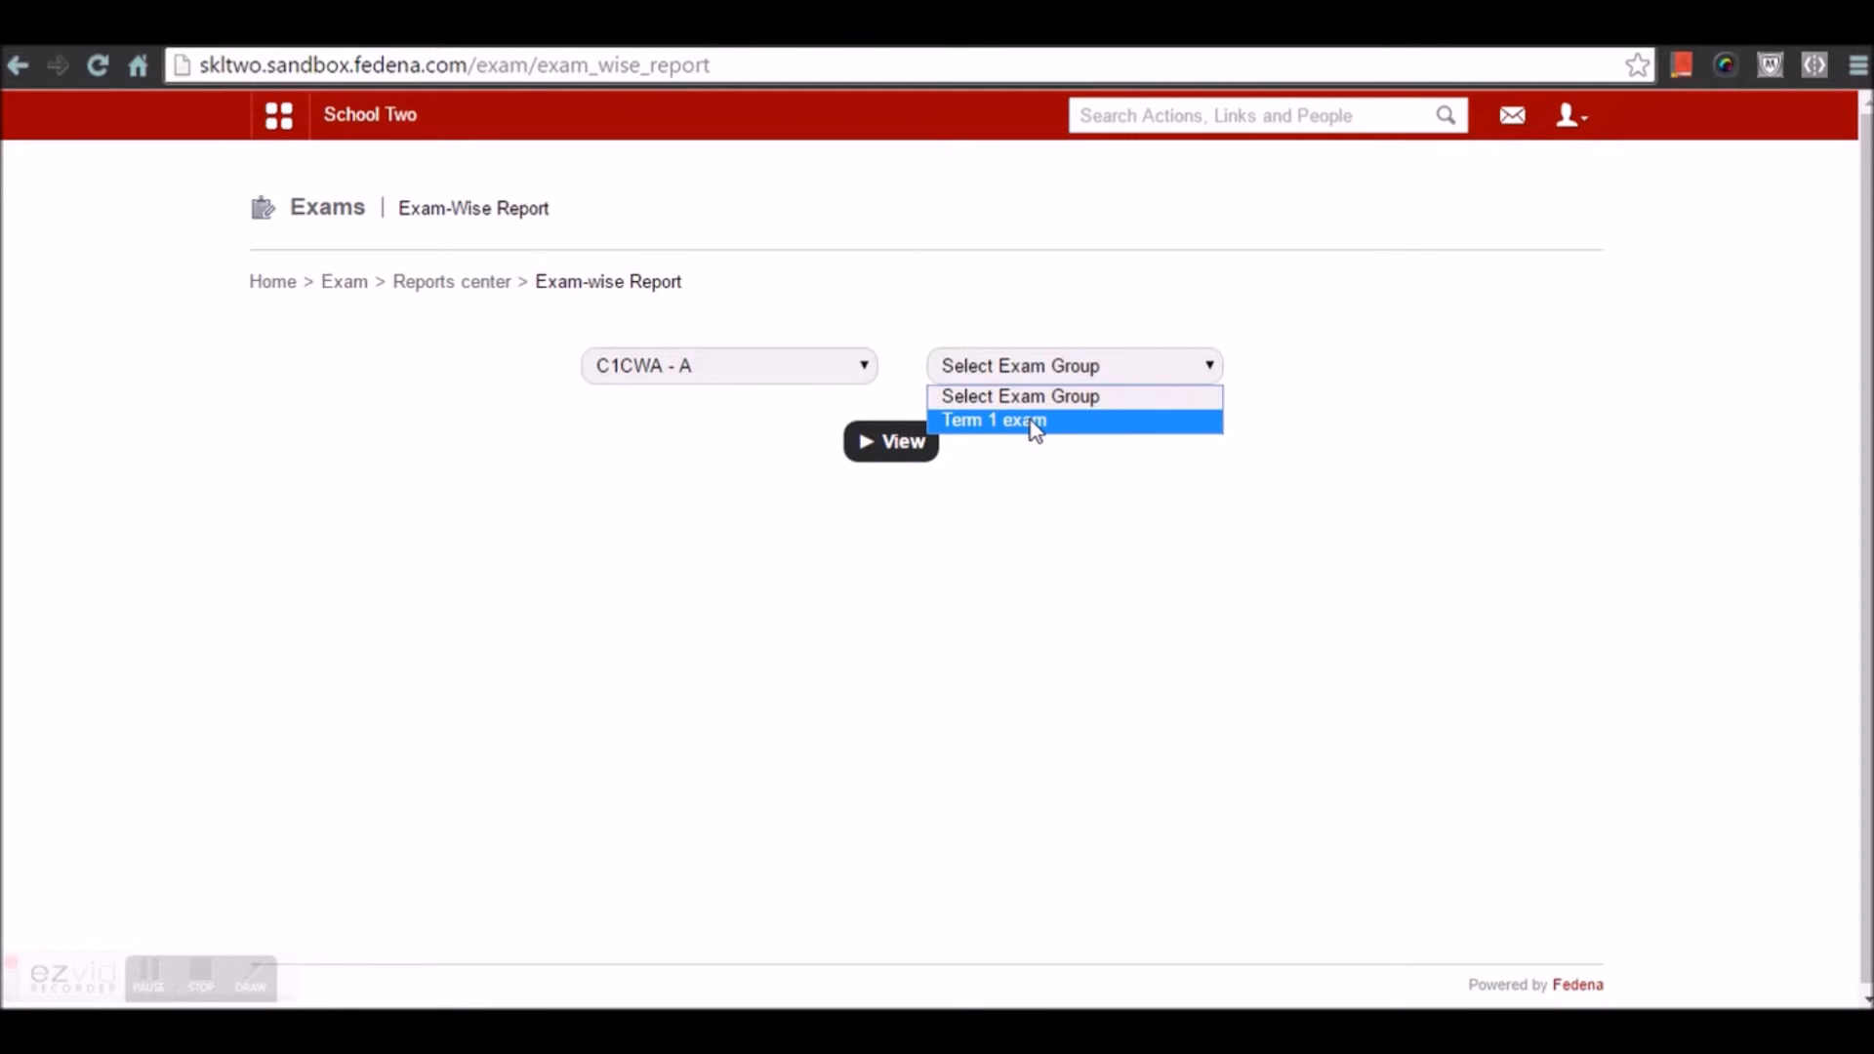
pyautogui.click(1034, 430)
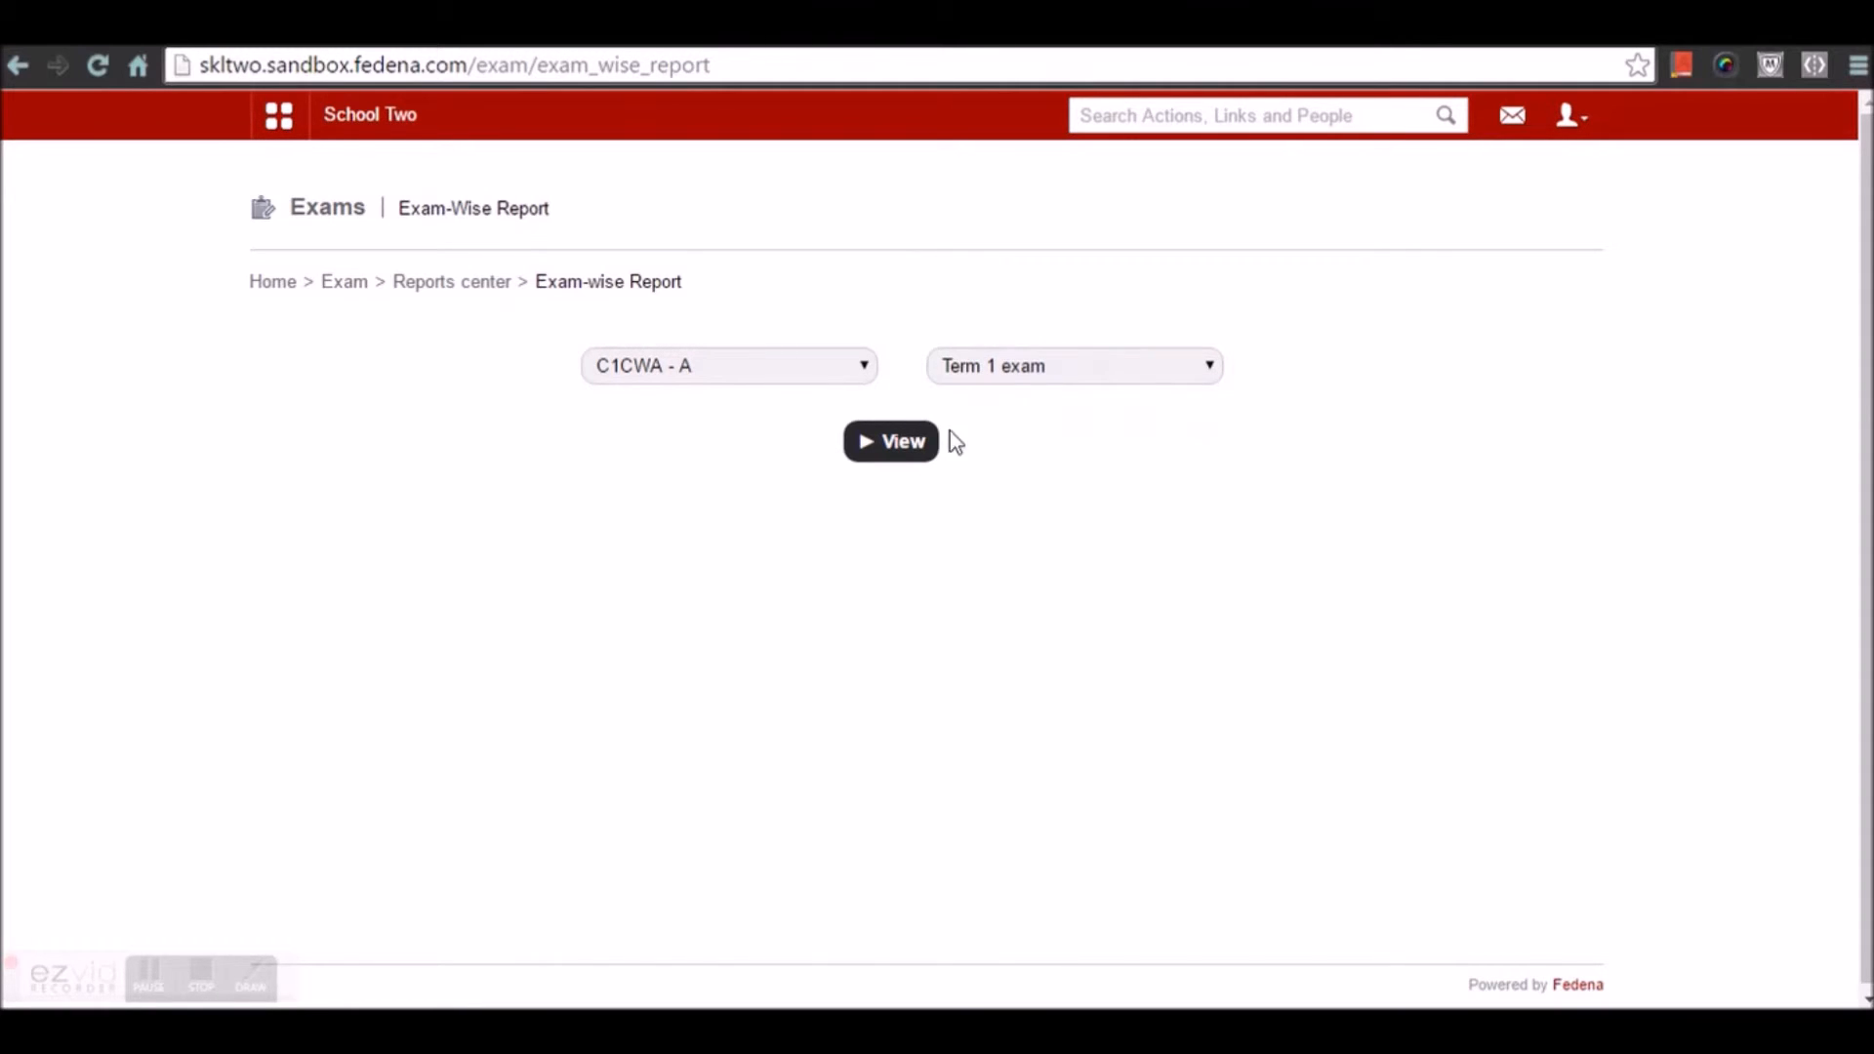
pyautogui.click(880, 451)
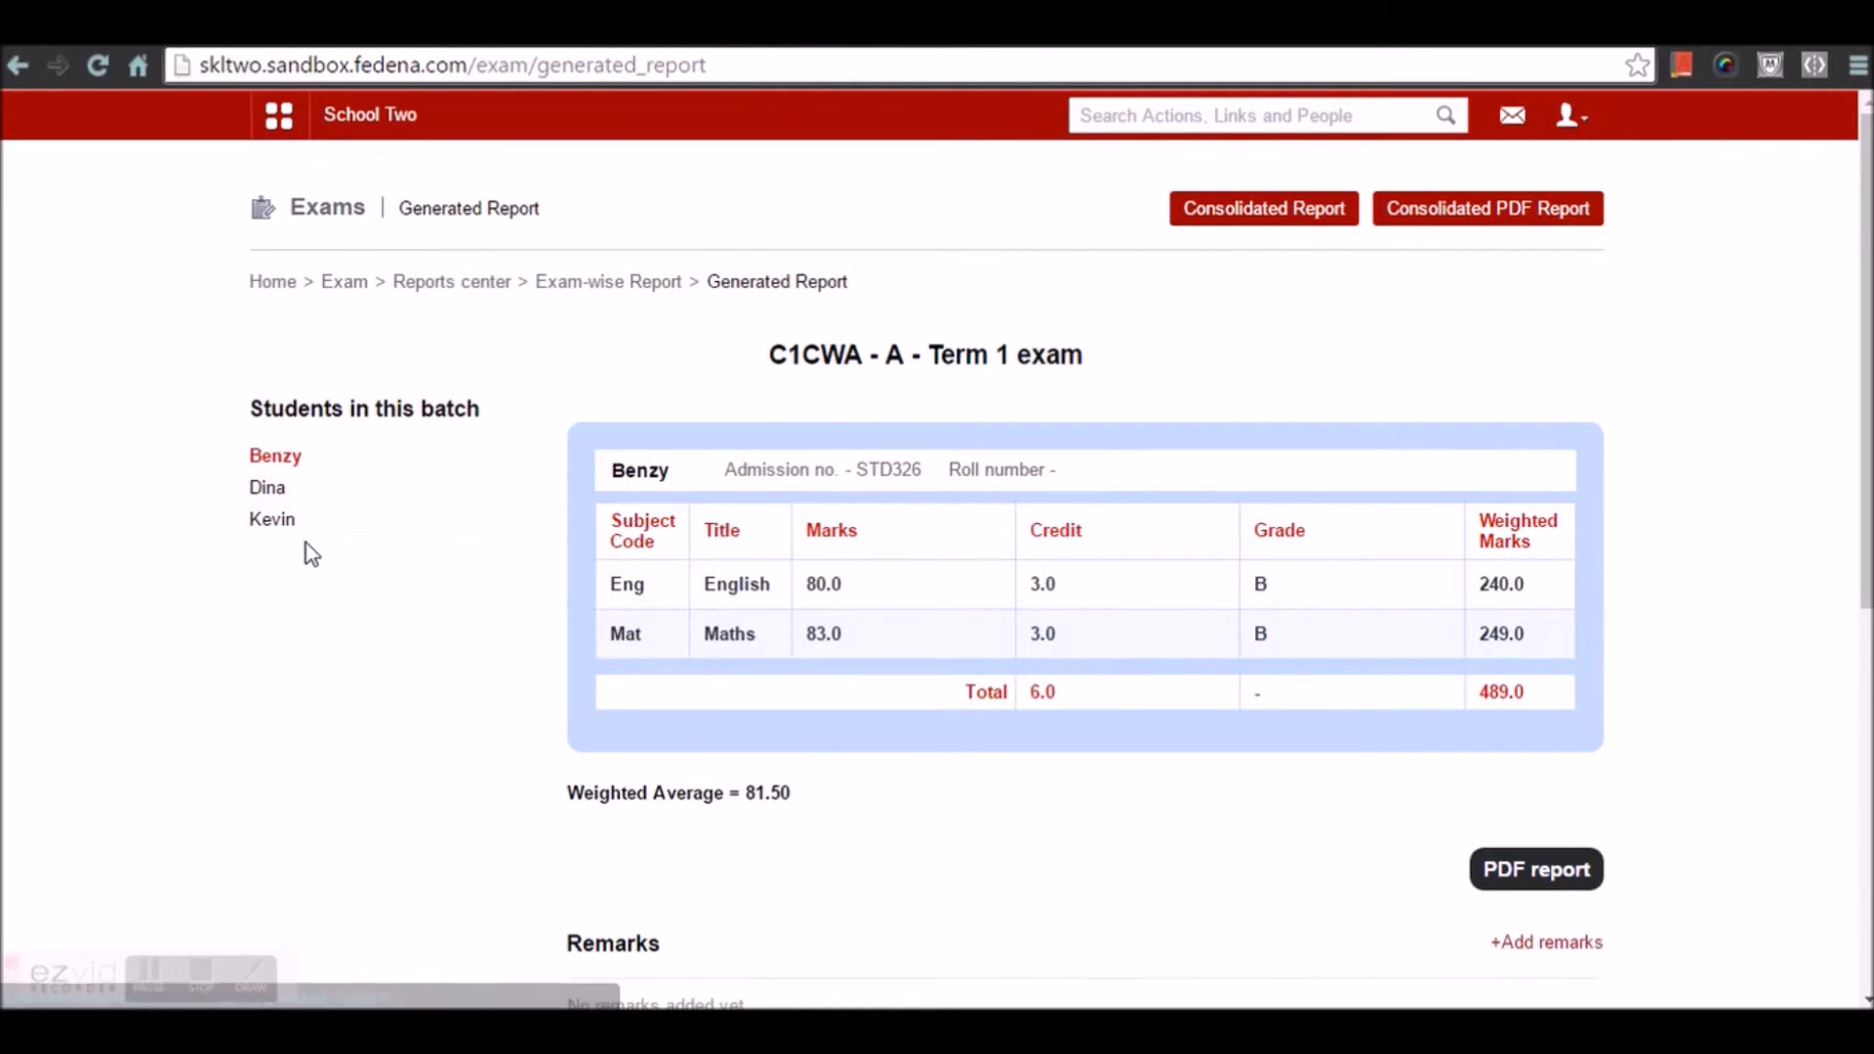
# Open the first student's report showing the 81.50 weighted average, then switch to a blank Notepad
pyautogui.click(276, 485)
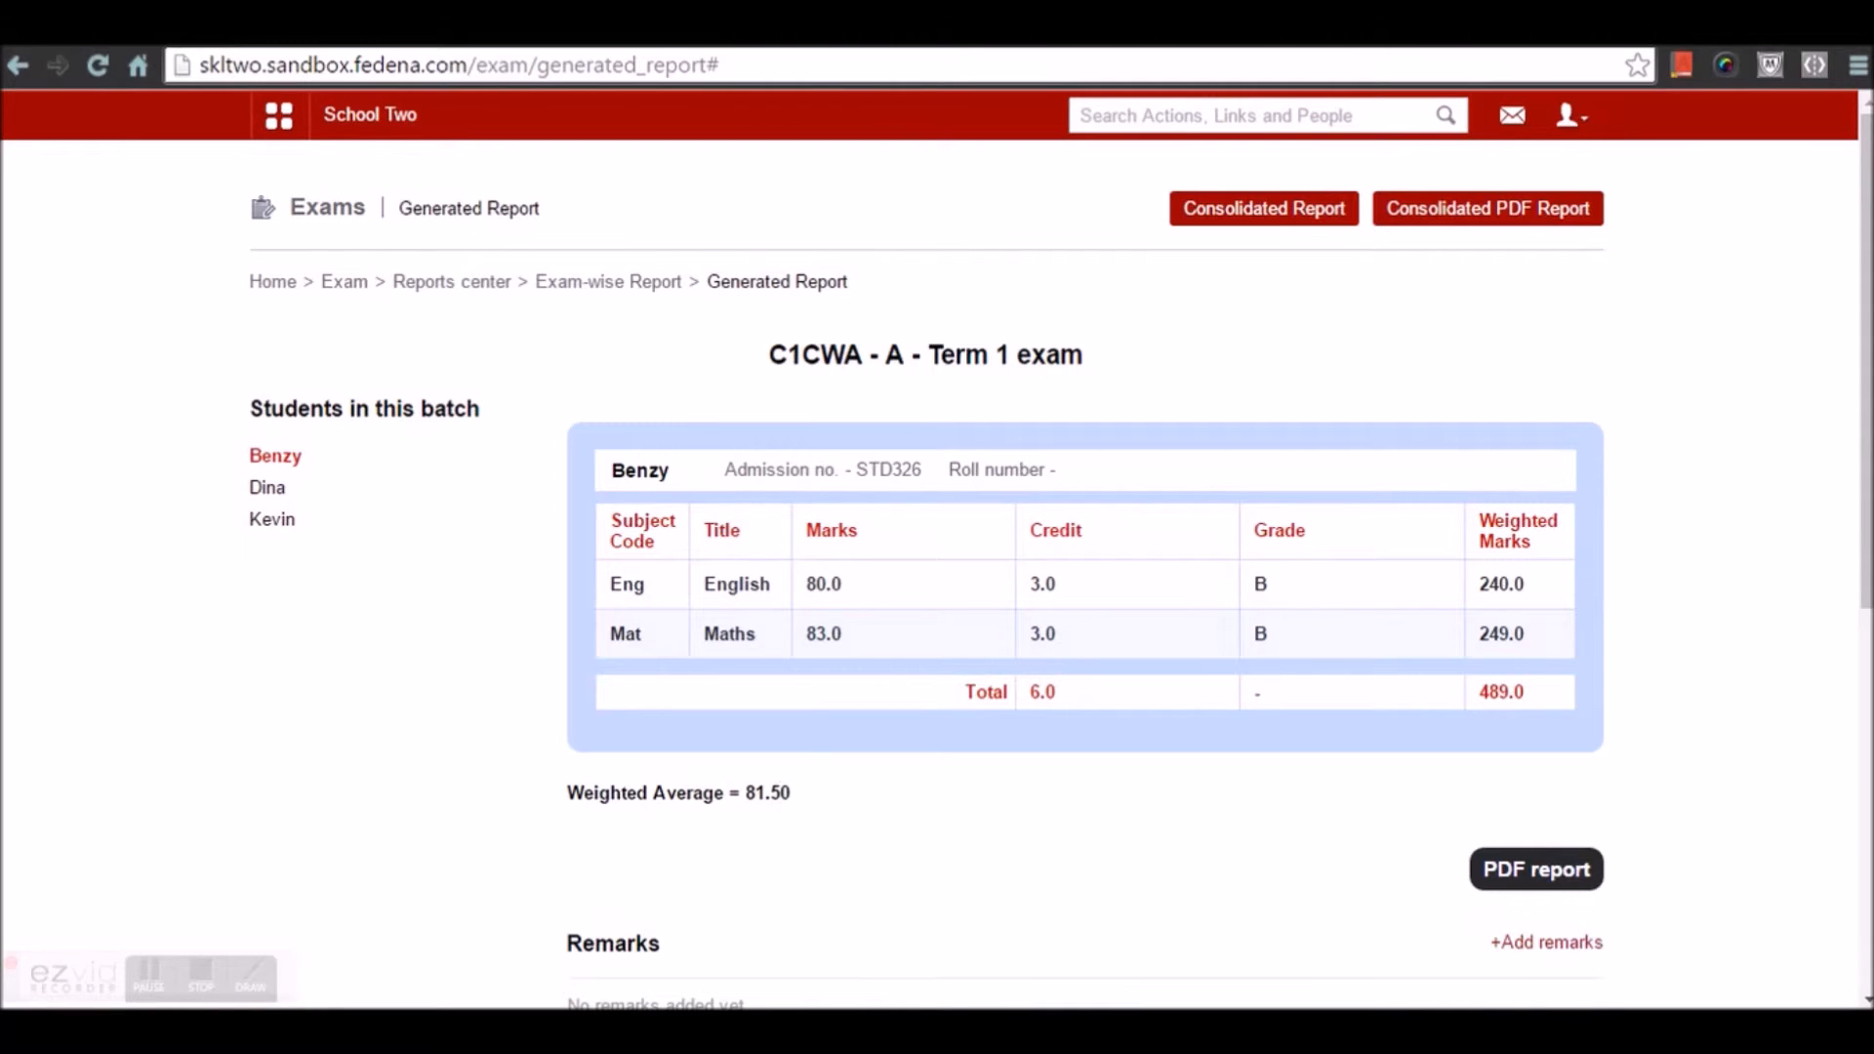
pyautogui.hotkey('alt', 'Tab')
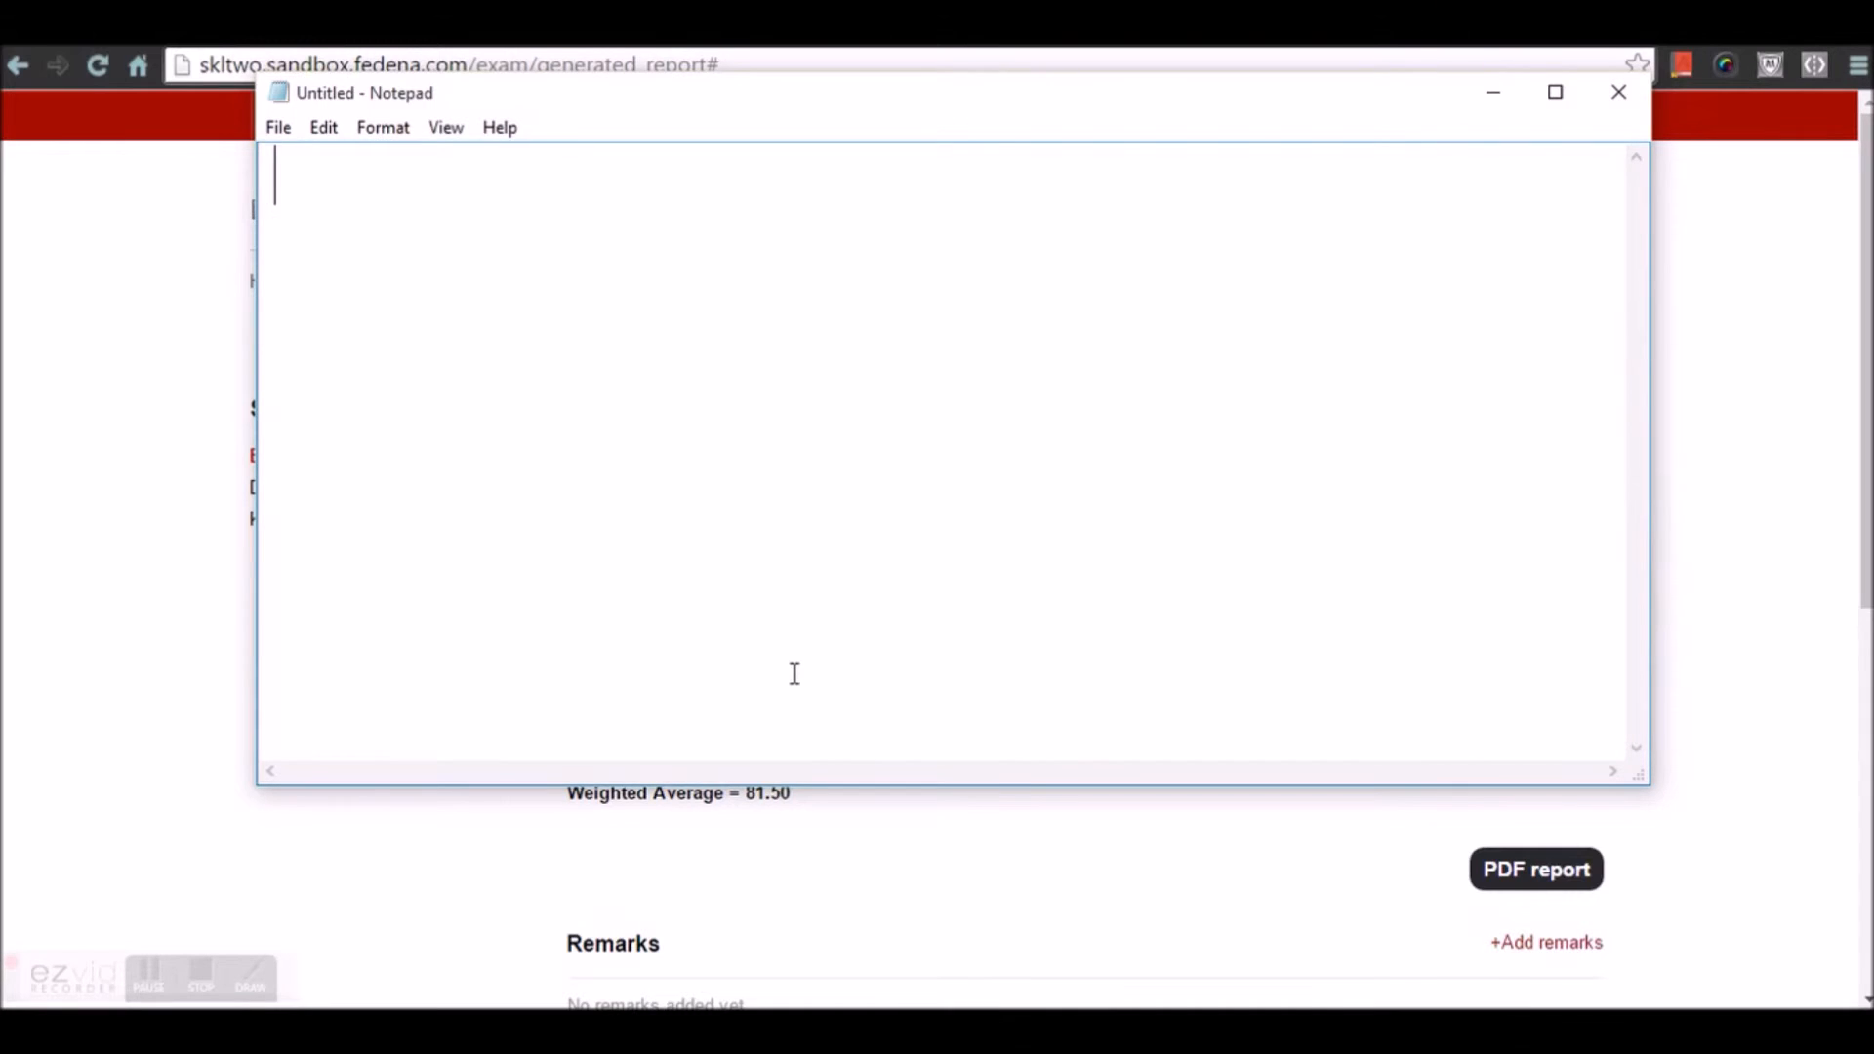
# Type 'CWA = SUM ( SUB CREDIT HRS*MARK %)' as the formula's numerator
pyautogui.write('CWA +')
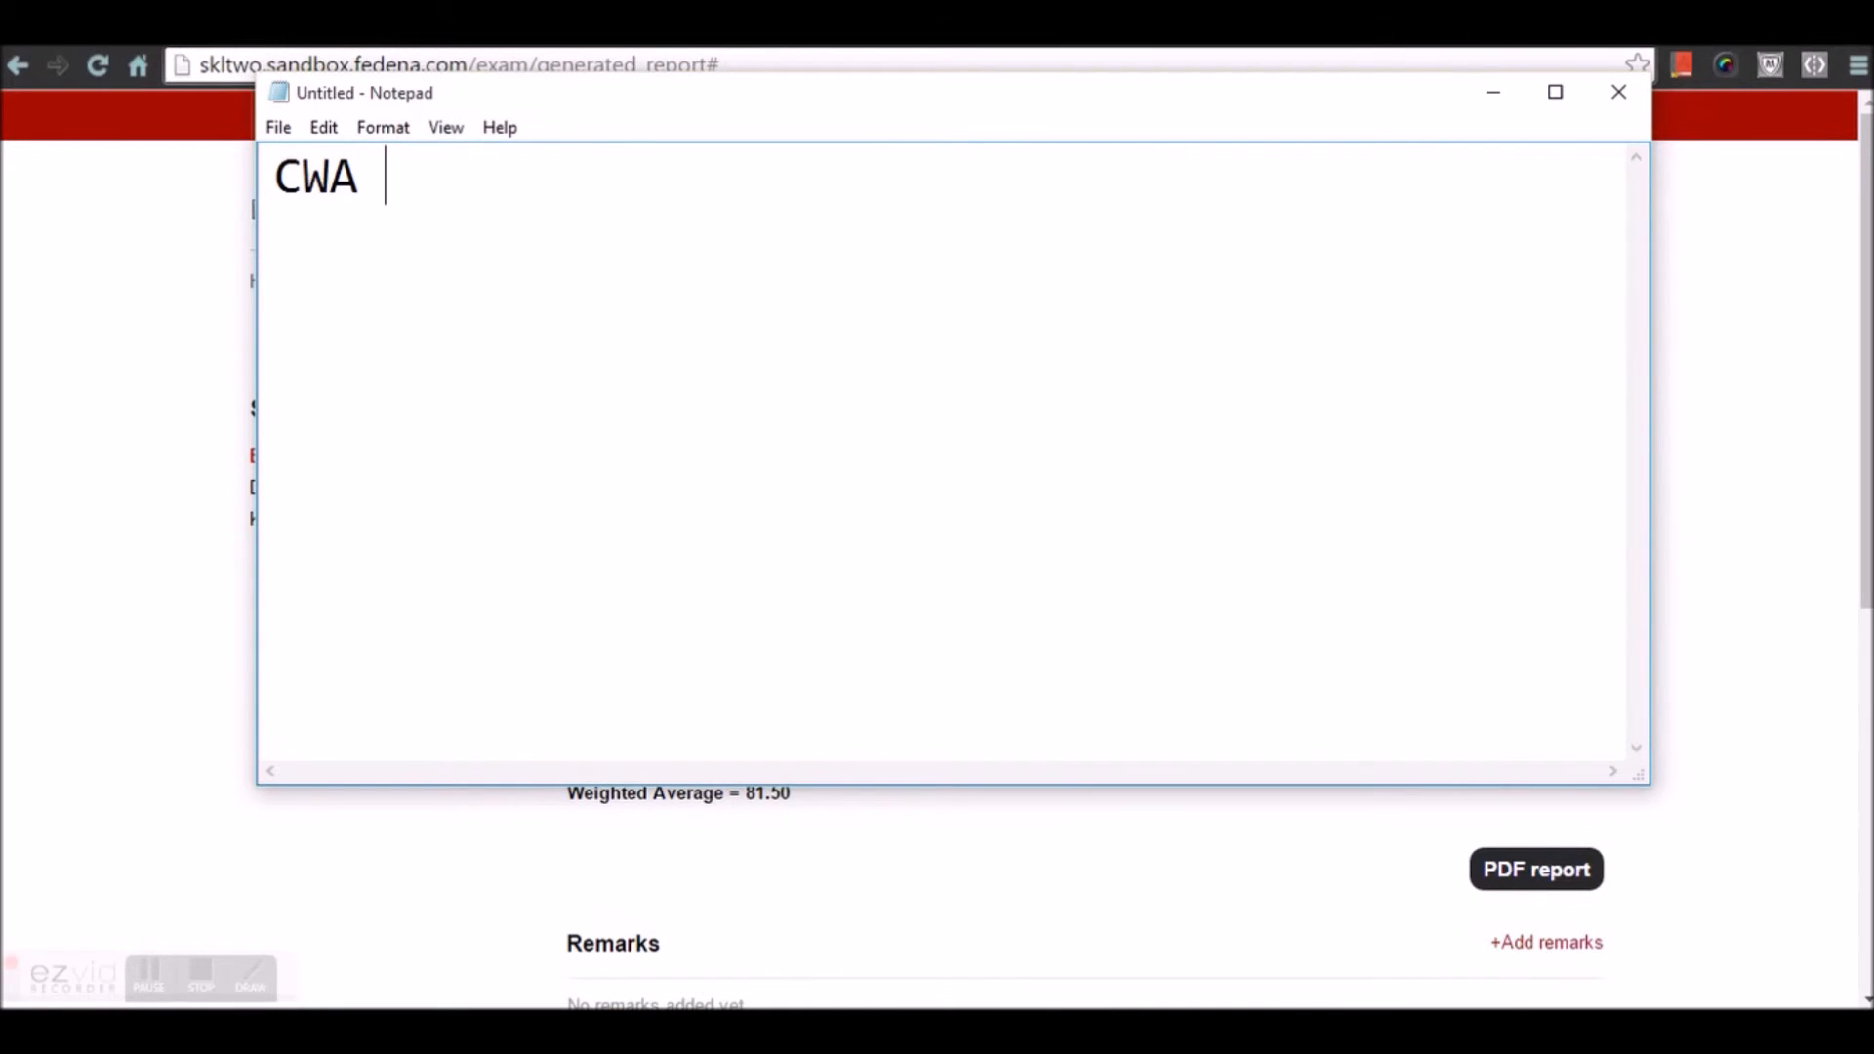
pyautogui.write('\\')
pyautogui.press('BackSpace')
pyautogui.press('BackSpace')
pyautogui.write('= SUM ')
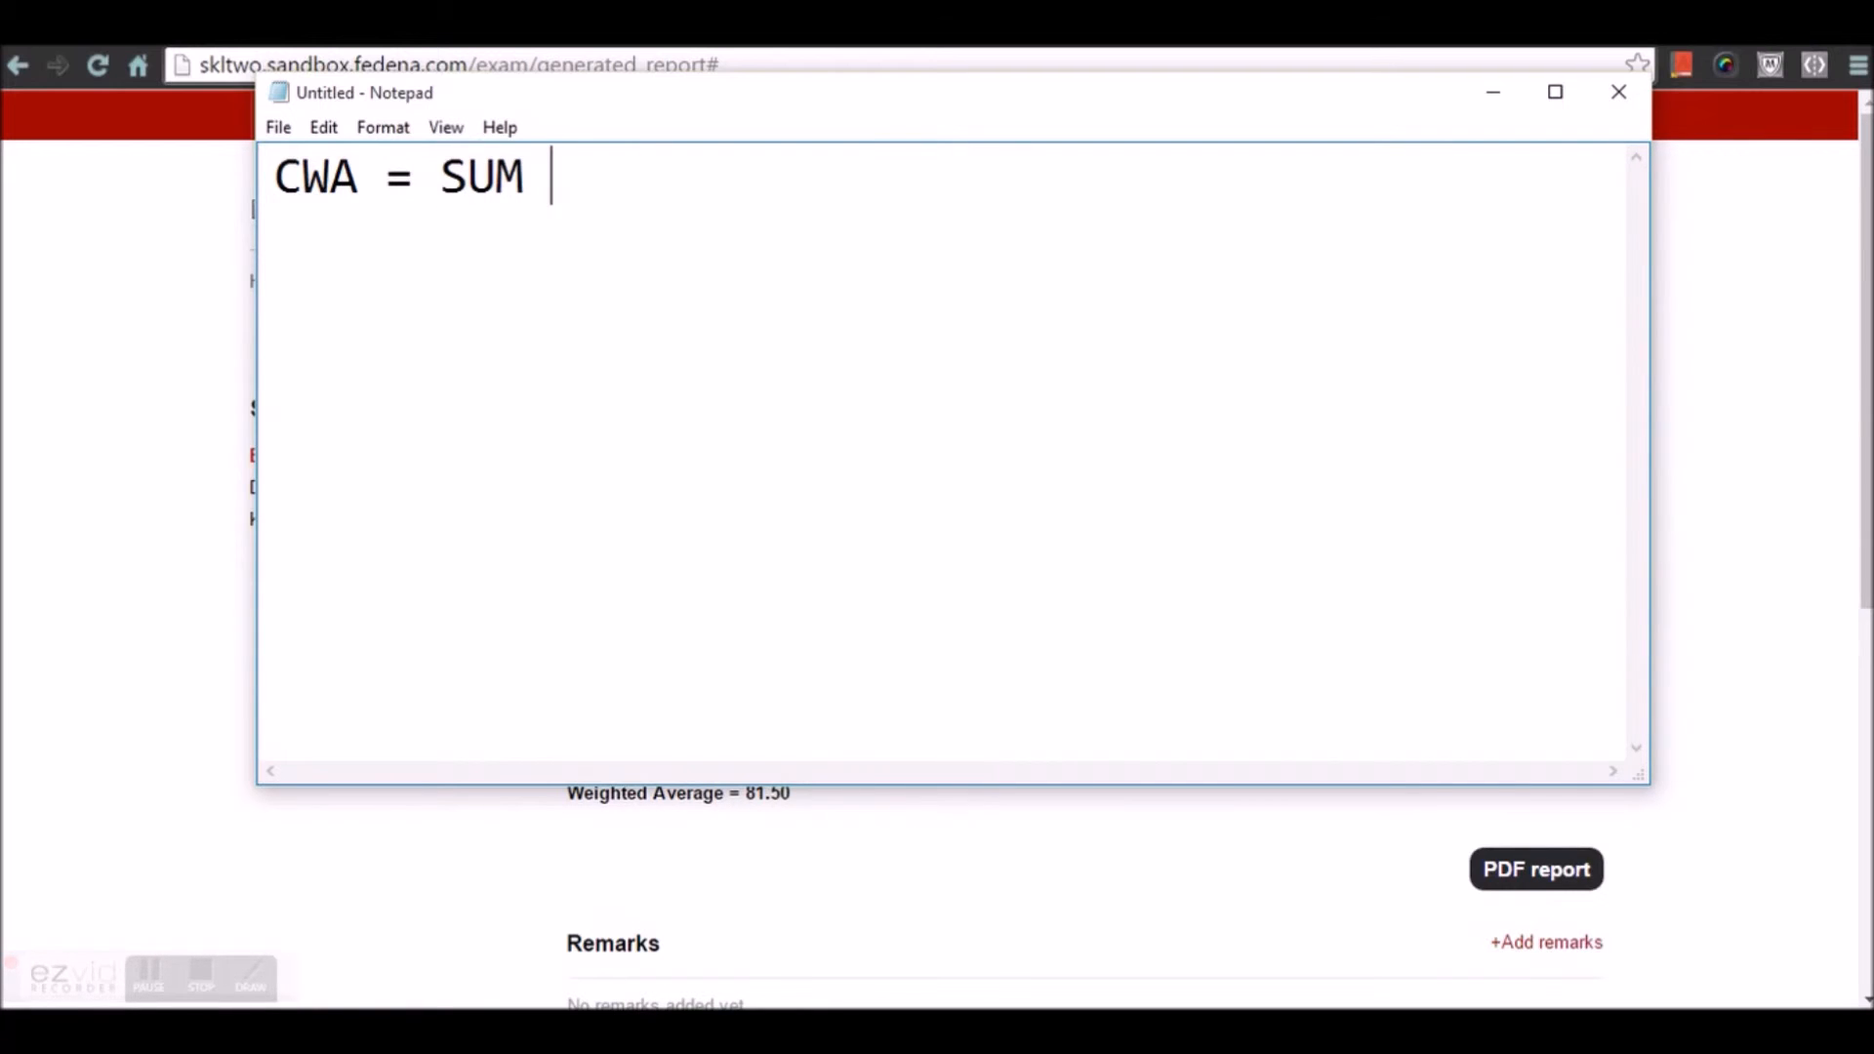
pyautogui.write('(')
pyautogui.write('SUB ')
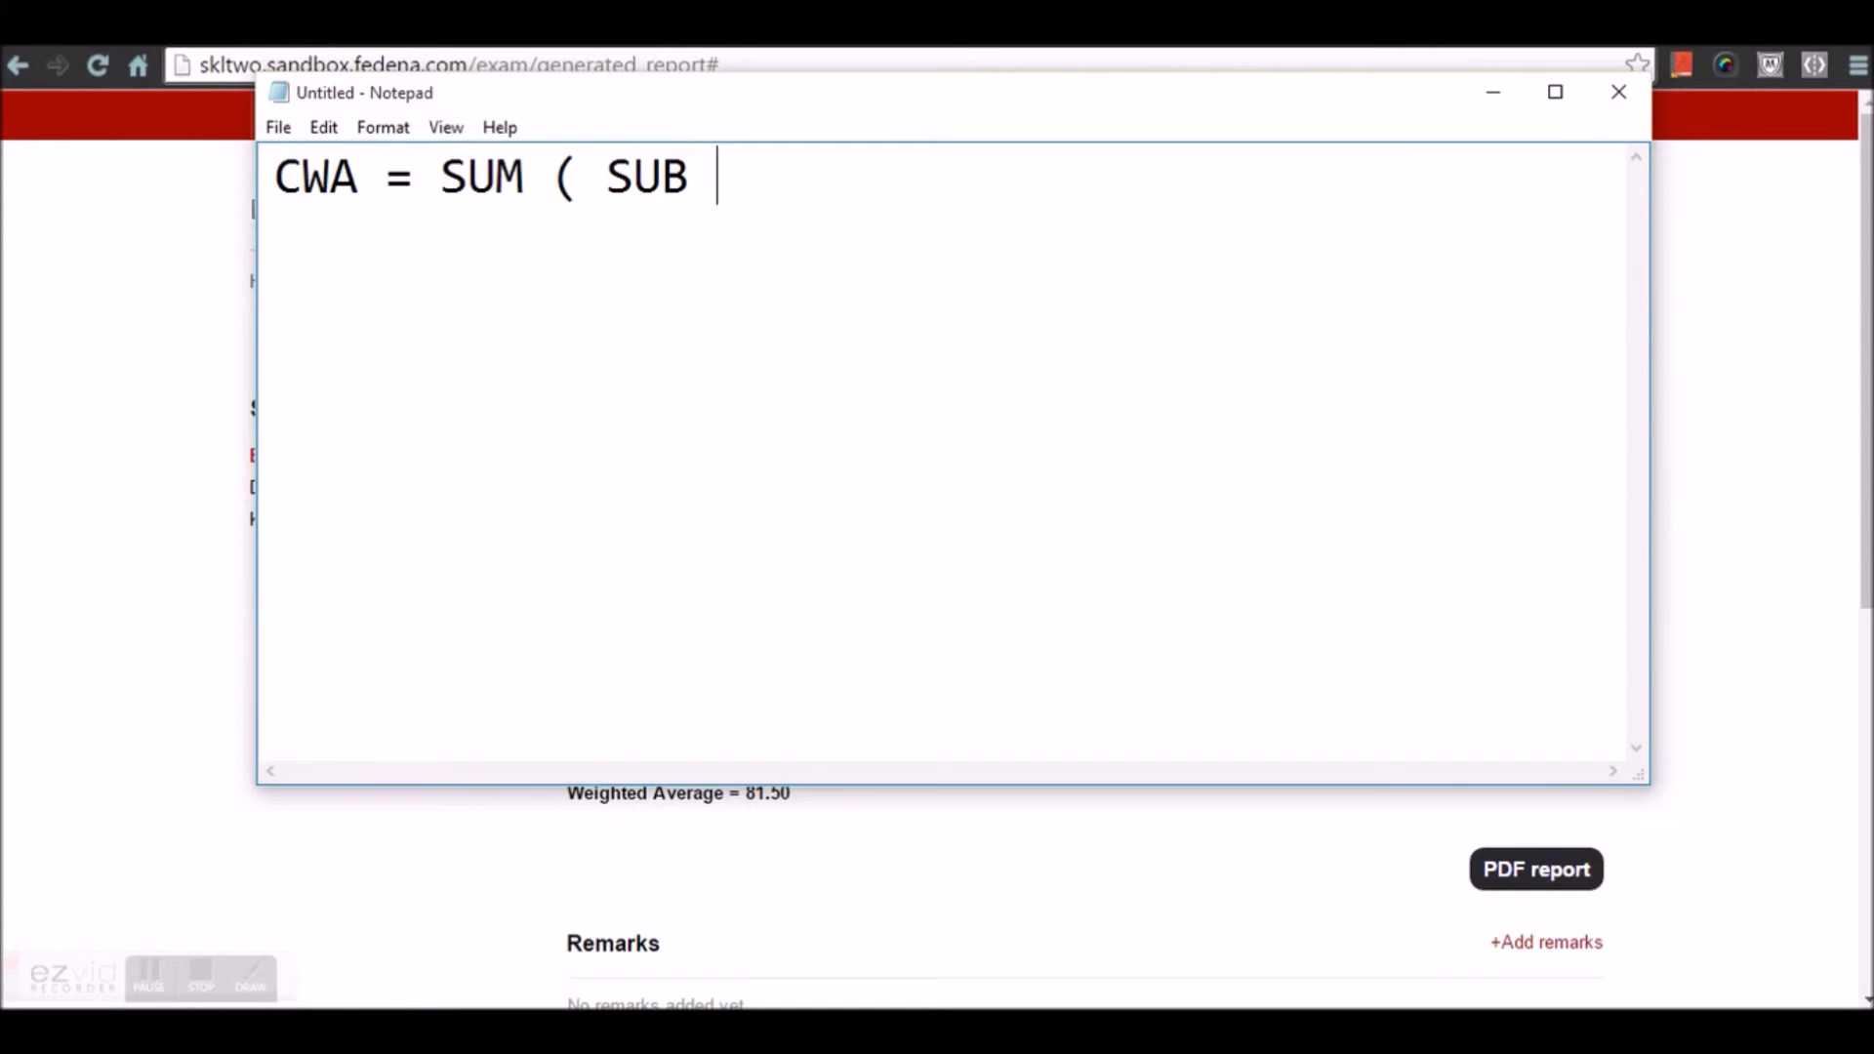
pyautogui.write('CREDIT HRS')
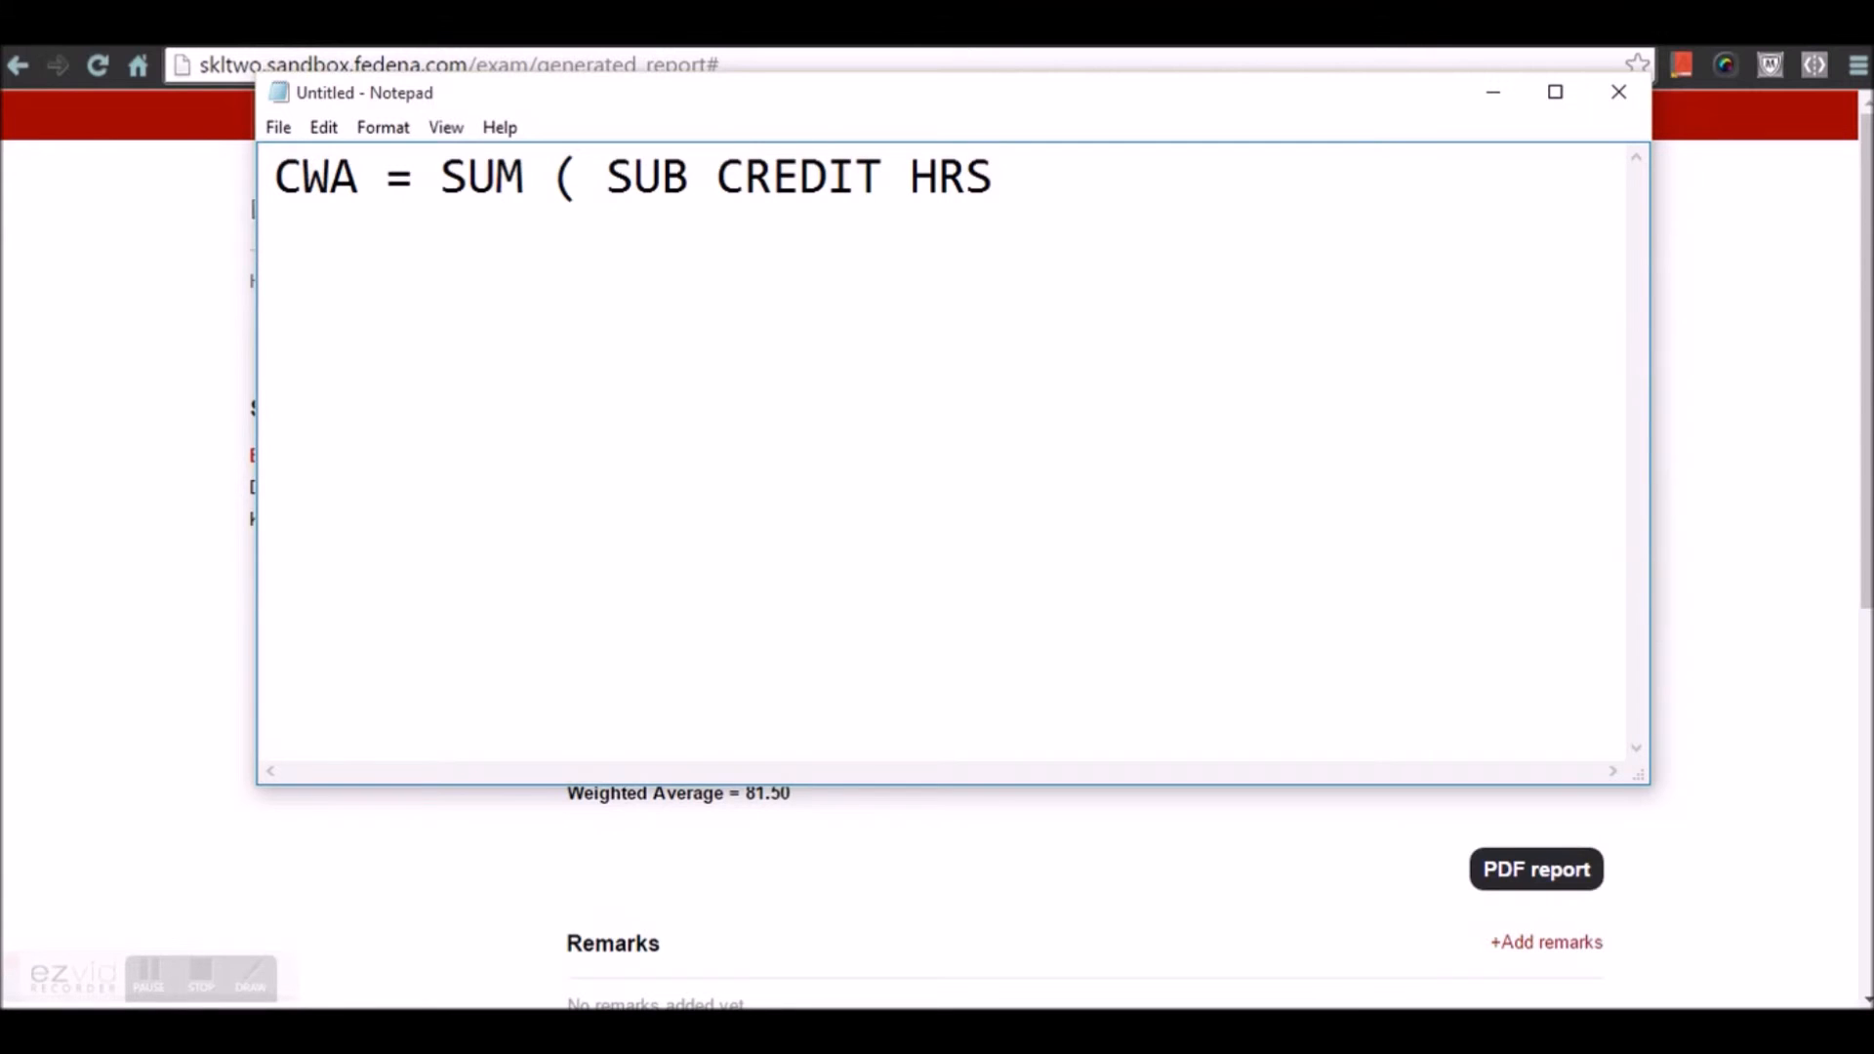
pyautogui.write('*')
pyautogui.press('BackSpace')
pyautogui.write('MARK')
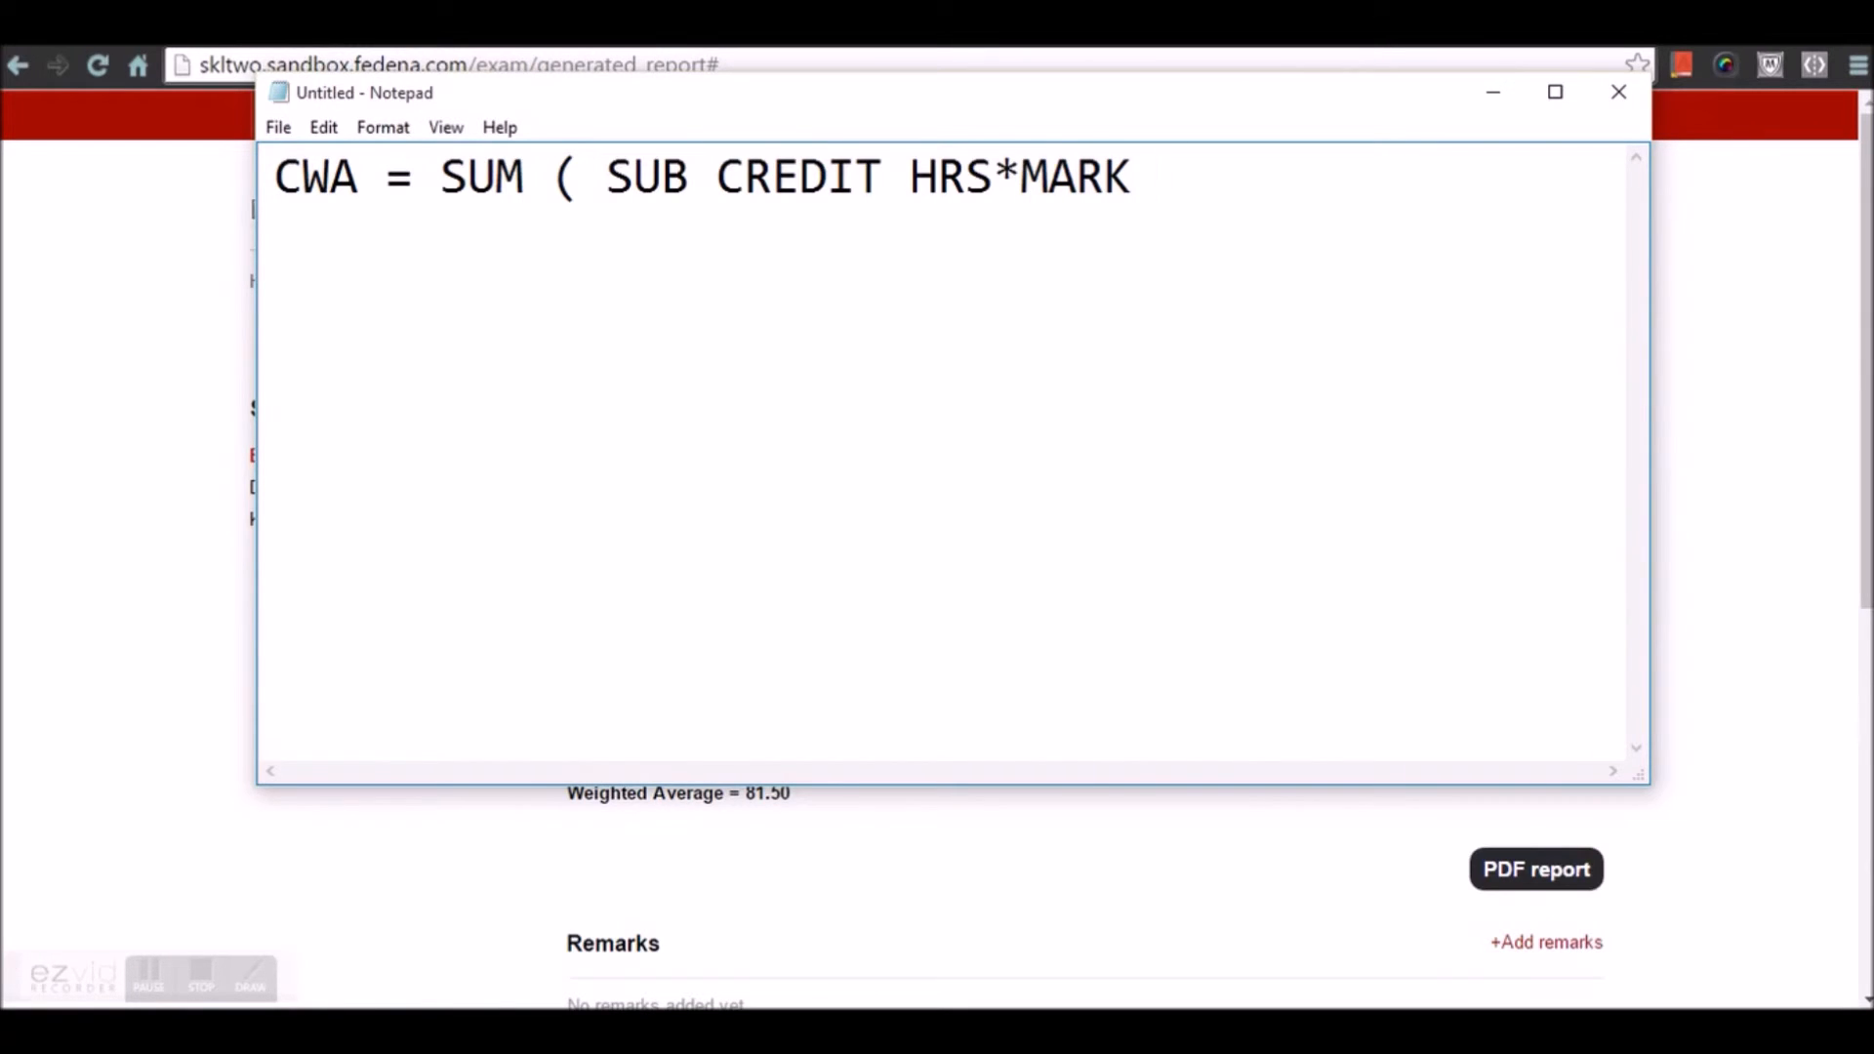
pyautogui.write(' %)')
# Finish the formula with '/ SUM (SUB CREDIT HRS)' and start an 'Eng' line below
pyautogui.write('/ ')
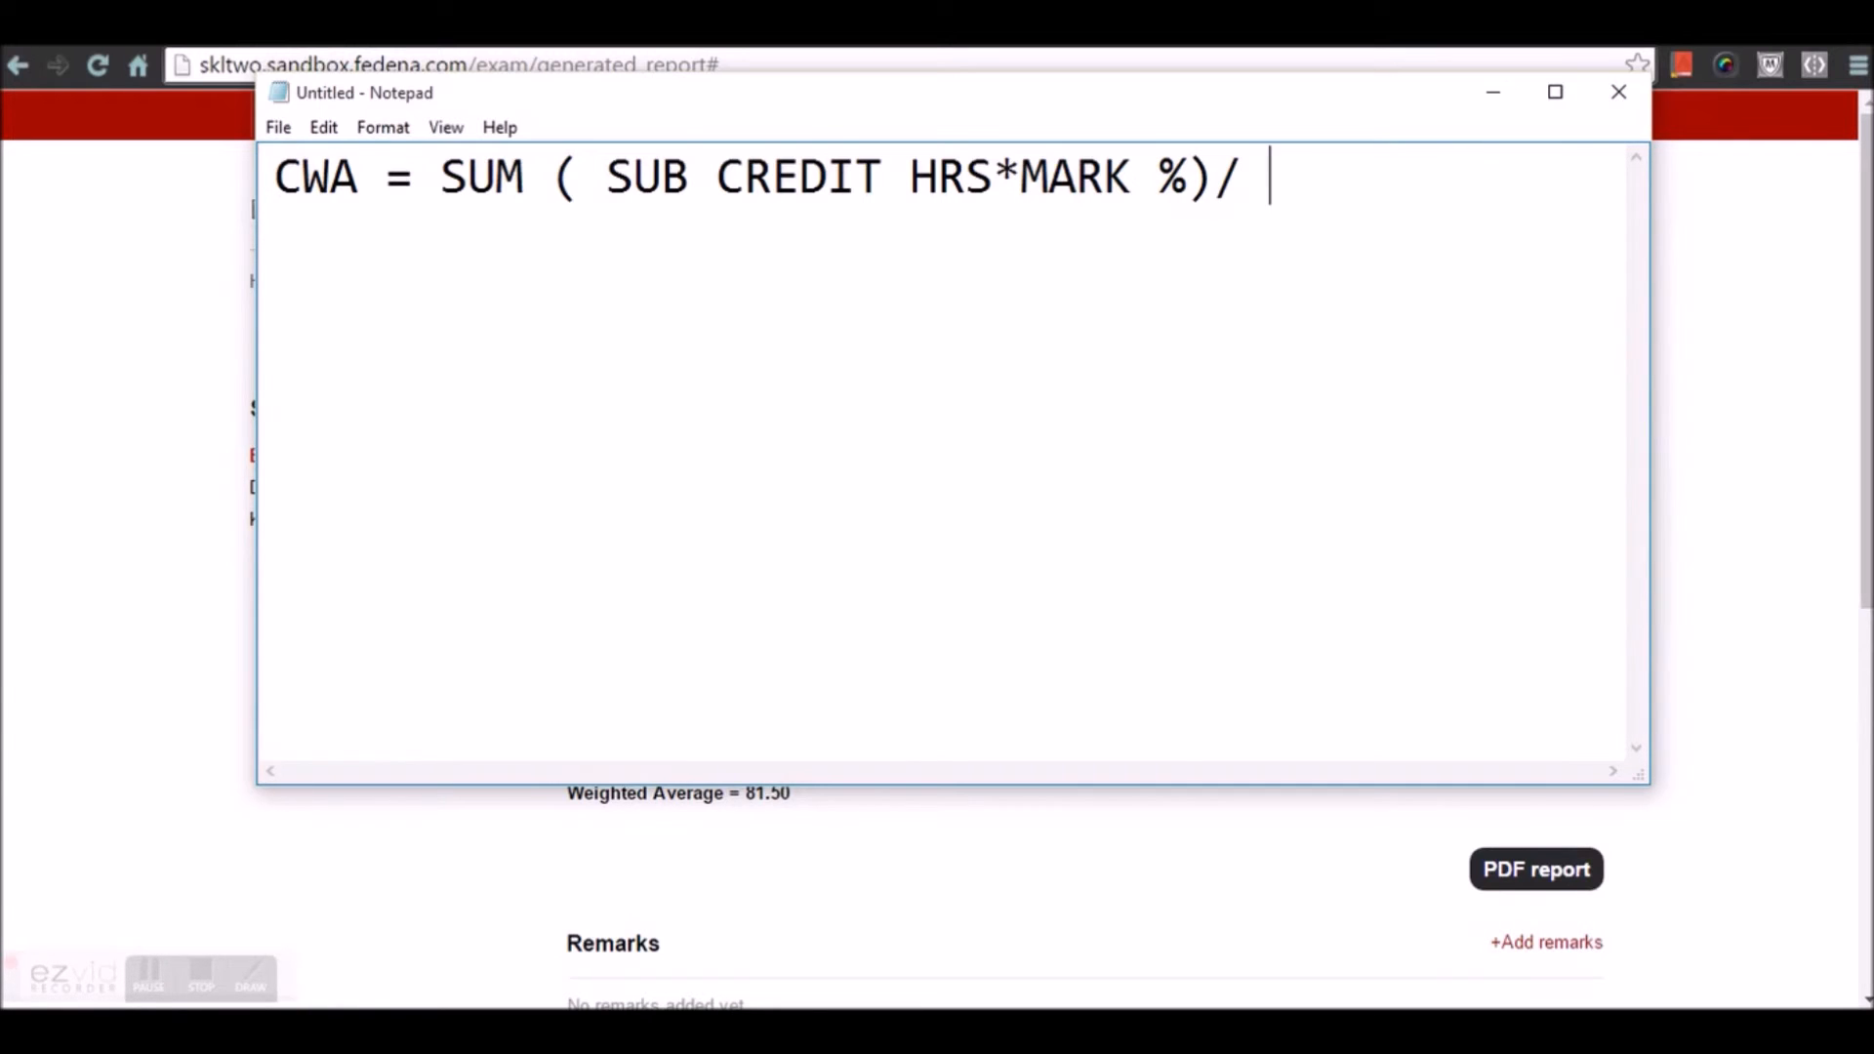
pyautogui.write('SUM ')
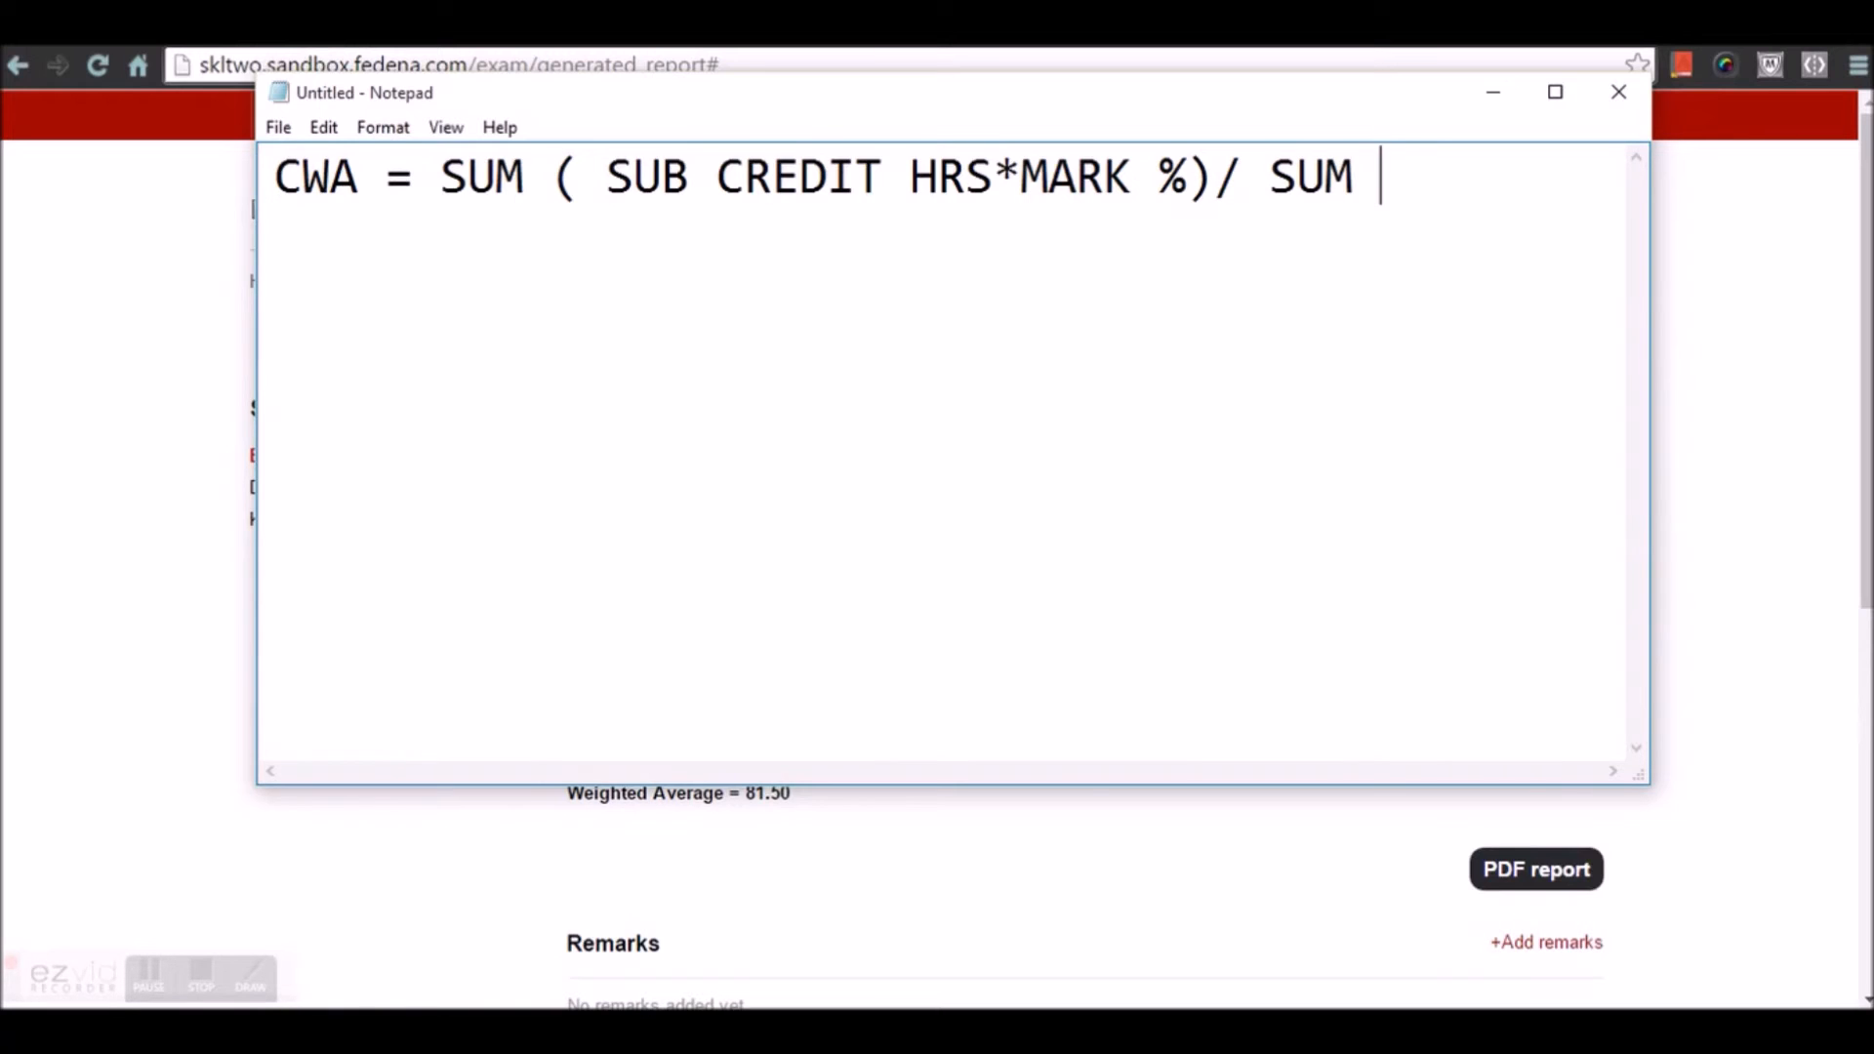
pyautogui.write('(')
pyautogui.write('SUB CREDIT')
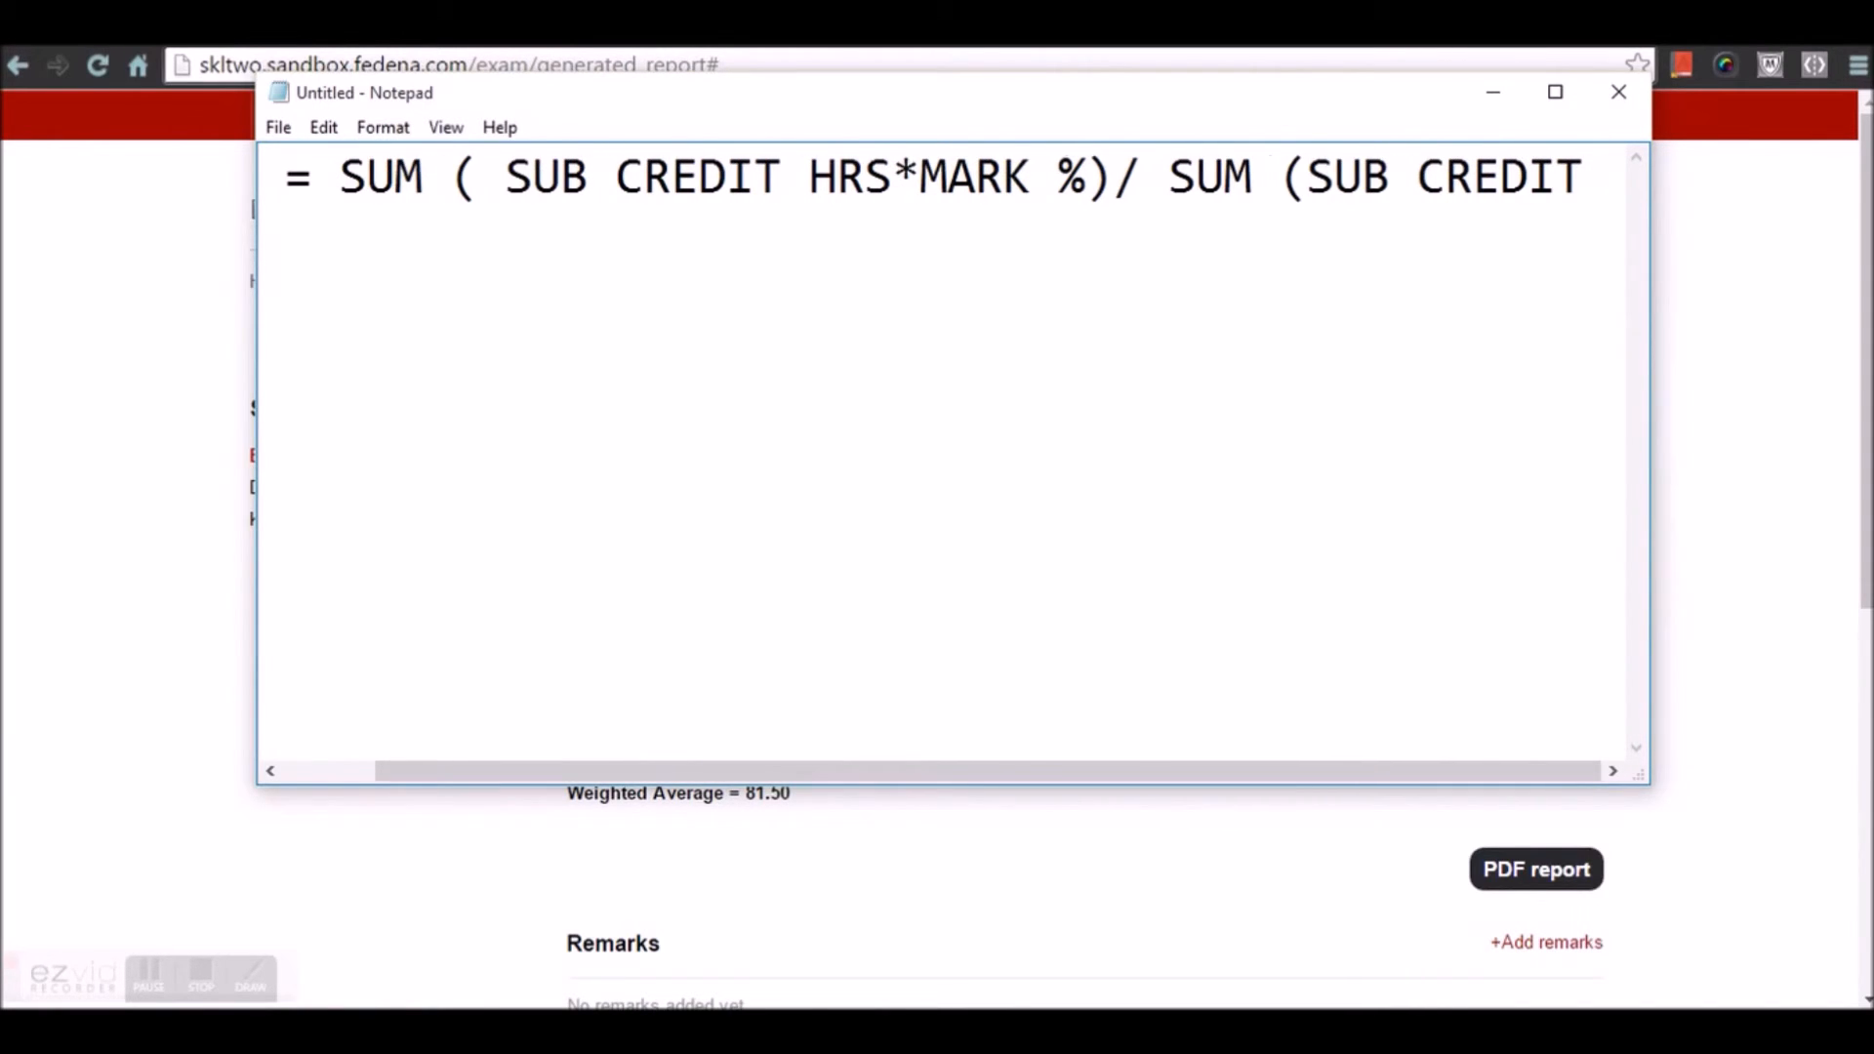
pyautogui.write(' HRS)')
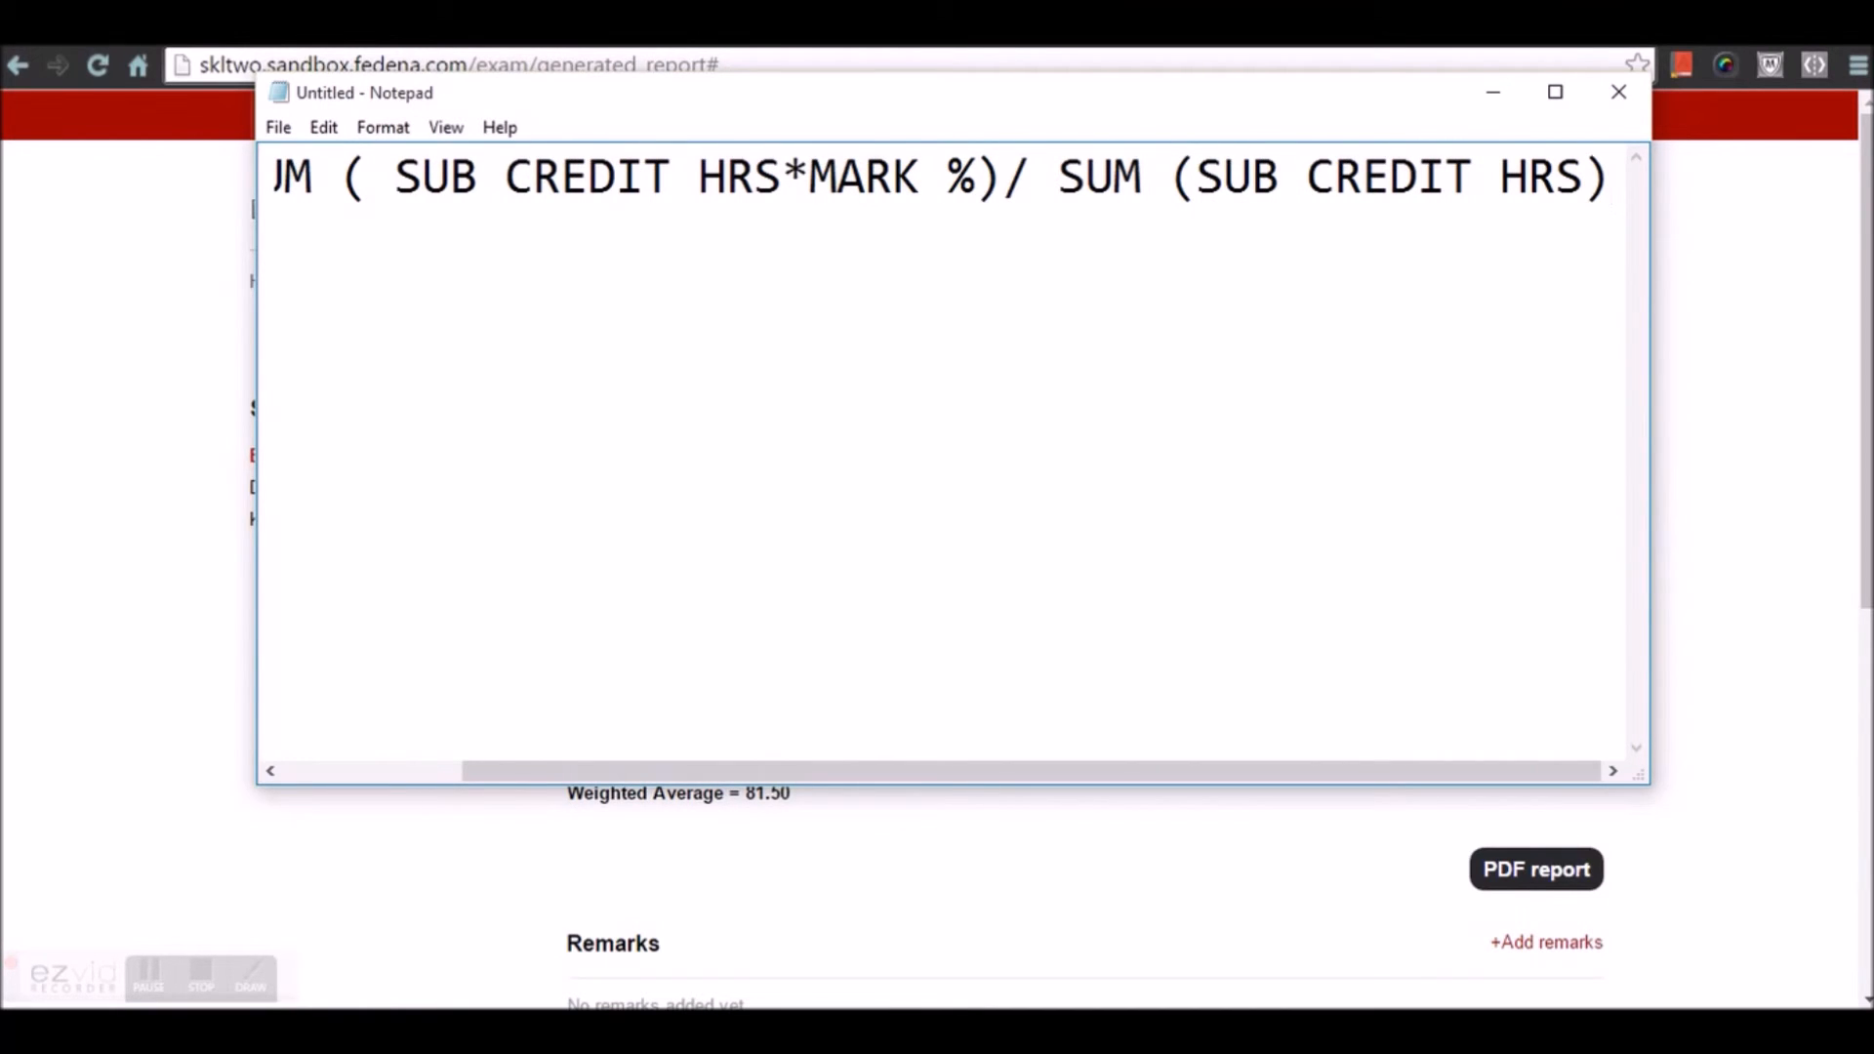
pyautogui.press('Left')
pyautogui.press('Left')
pyautogui.press('Left')
pyautogui.press('Left')
pyautogui.press('Left')
pyautogui.press('Left')
pyautogui.press('Left')
pyautogui.press('Left')
pyautogui.press('Left')
pyautogui.press('Left')
pyautogui.press('Left')
pyautogui.press('Left')
pyautogui.press('Left')
pyautogui.press('Left')
pyautogui.press('Left')
pyautogui.press('Left')
pyautogui.press('Left')
pyautogui.press('Left')
pyautogui.press('Left')
pyautogui.press('Left')
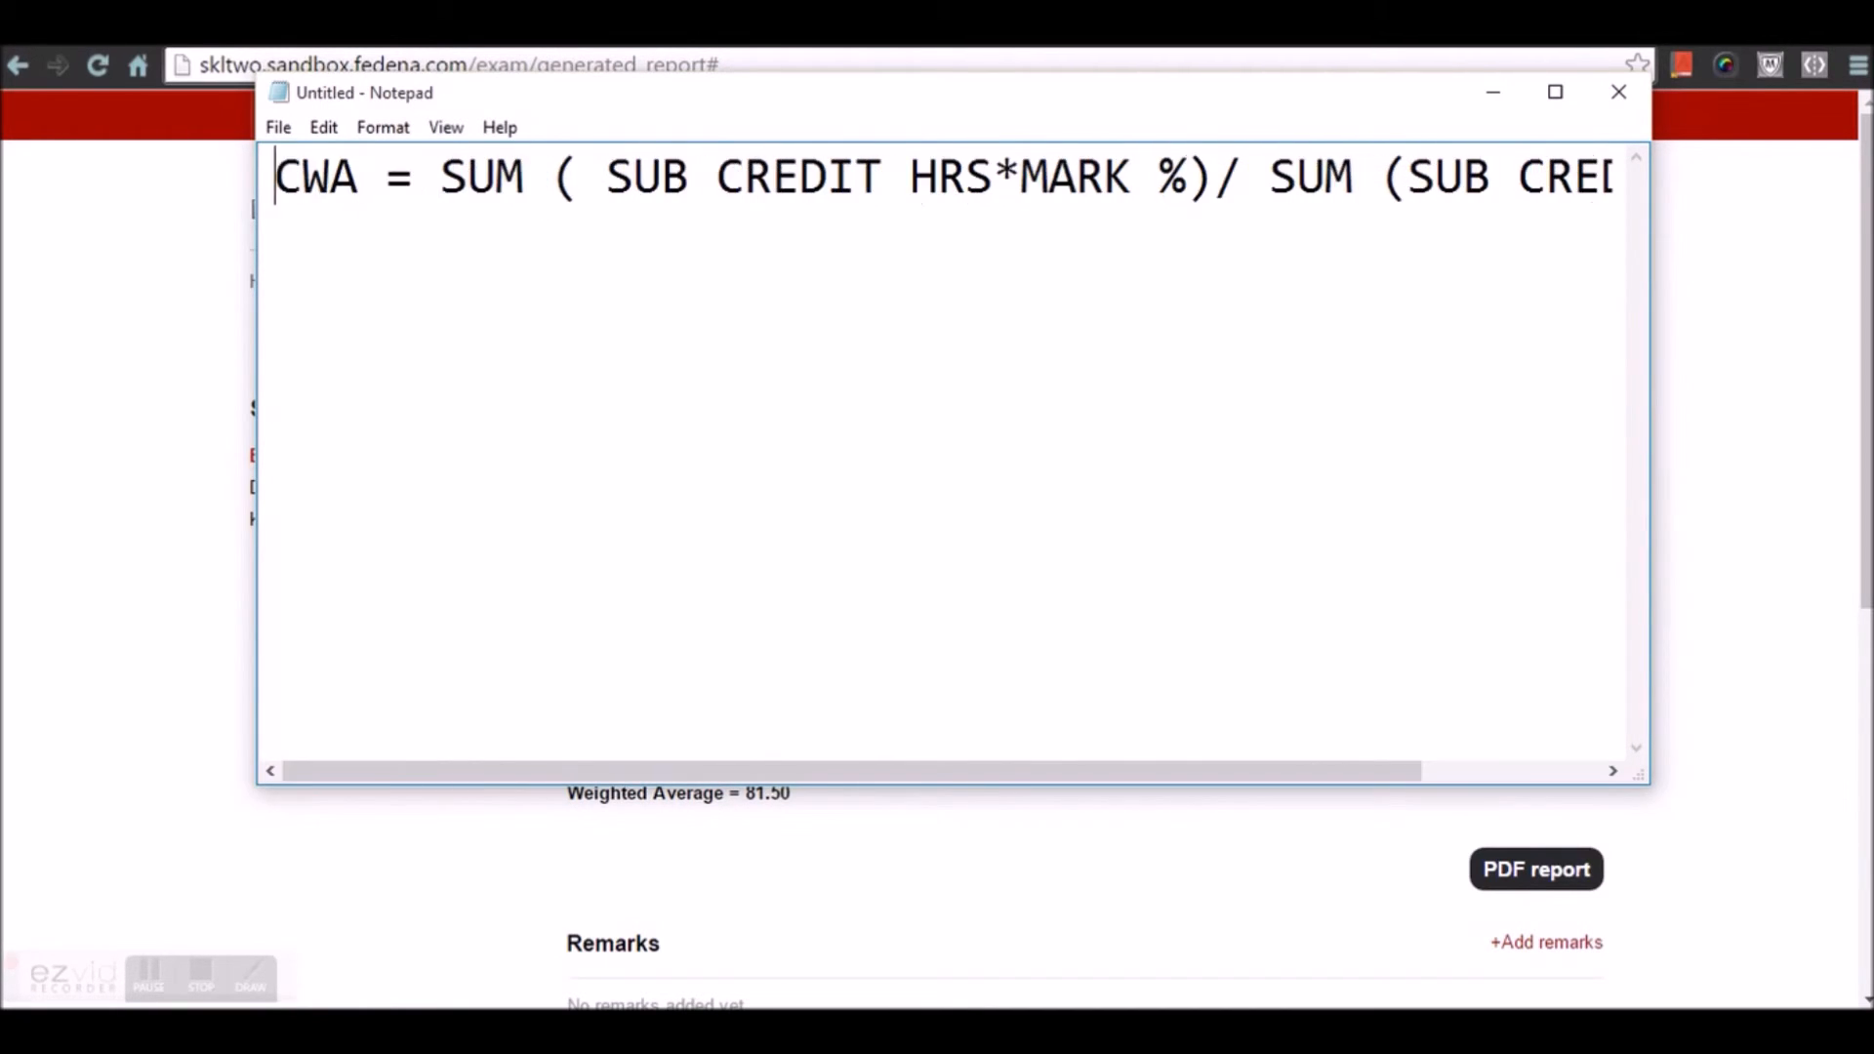
pyautogui.press('Right')
pyautogui.press('Right')
pyautogui.press('Right')
pyautogui.press('Right')
pyautogui.press('Right')
pyautogui.press('Right')
pyautogui.press('Right')
pyautogui.press('Right')
pyautogui.press('Right')
pyautogui.press('Right')
pyautogui.press('Right')
pyautogui.press('Right')
pyautogui.press('Right')
pyautogui.press('Right')
pyautogui.press('Right')
pyautogui.press('Right')
pyautogui.press('Right')
pyautogui.press('Right')
pyautogui.press('Right')
pyautogui.press('Right')
pyautogui.press('Right')
pyautogui.press('Right')
pyautogui.press('Right')
pyautogui.press('Right')
pyautogui.press('Right')
pyautogui.press('Right')
pyautogui.press('Right')
pyautogui.press('Right')
pyautogui.press('Right')
pyautogui.press('Right')
pyautogui.press('Right')
pyautogui.press('Right')
pyautogui.press('Right')
pyautogui.press('Right')
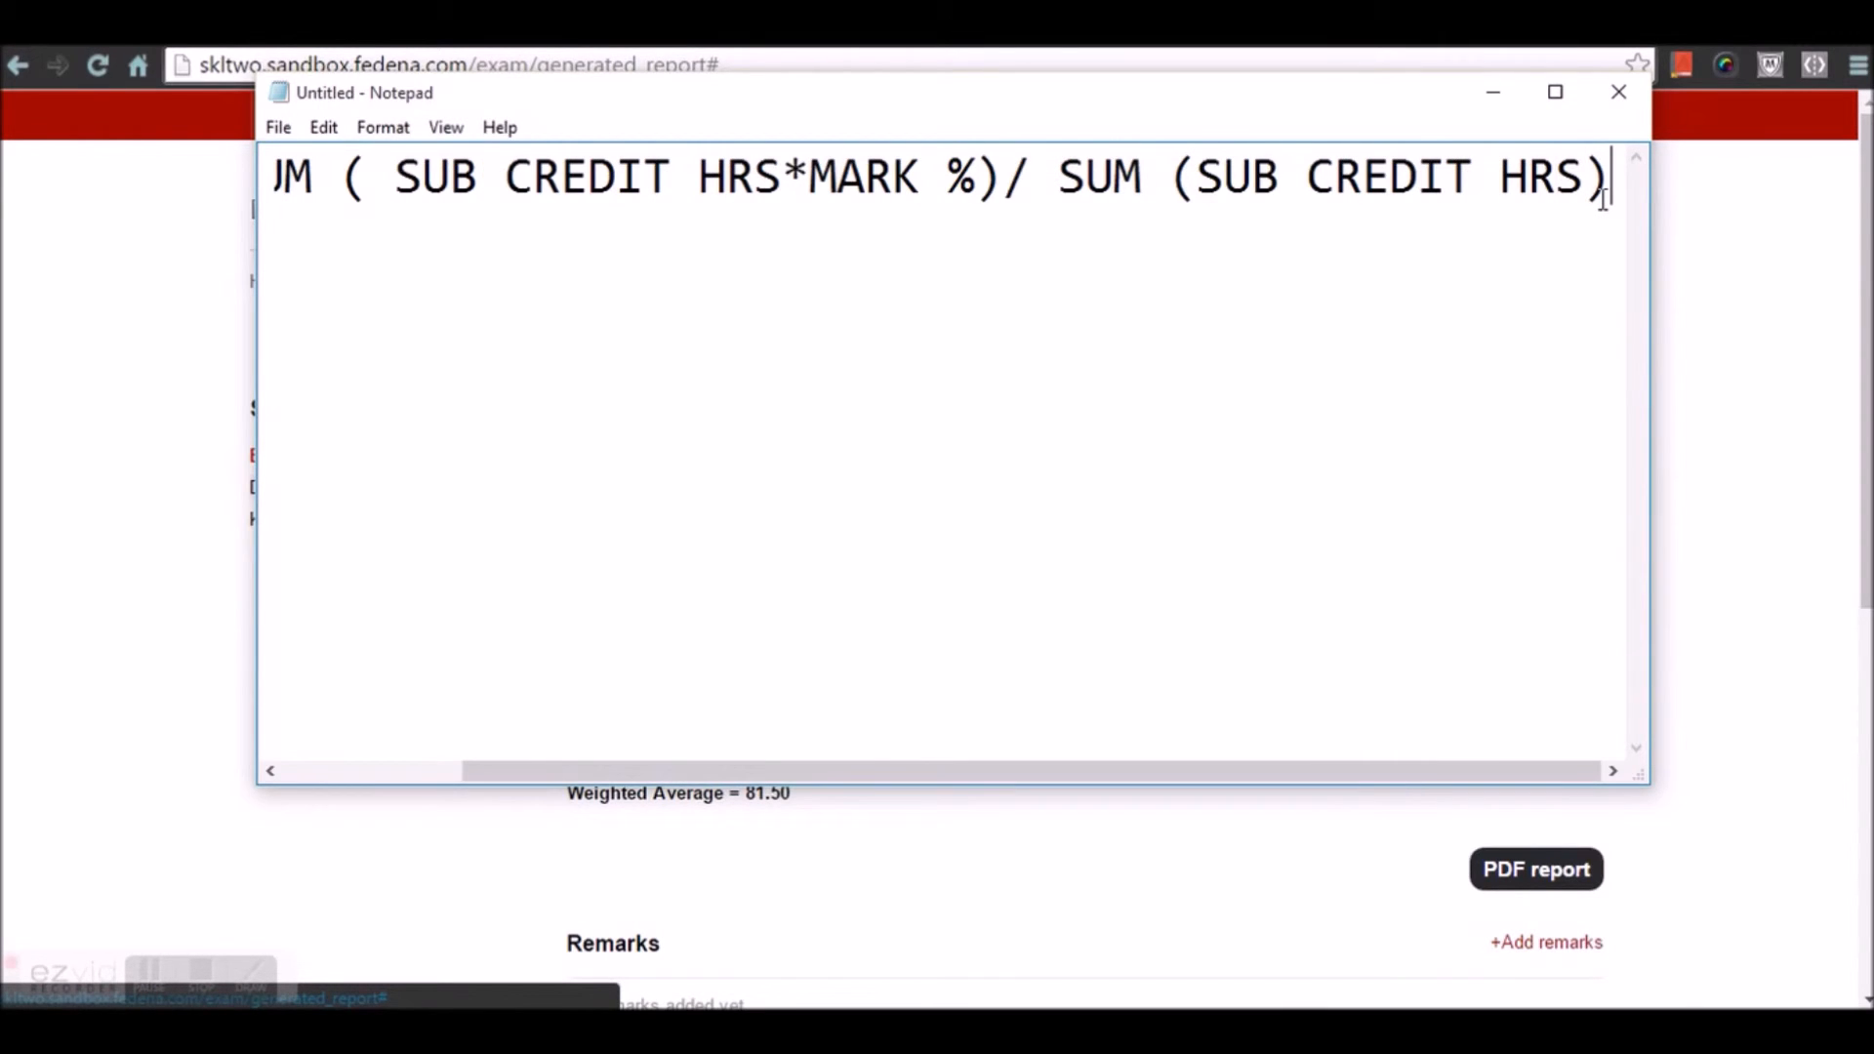
pyautogui.press('Return')
pyautogui.press('Return')
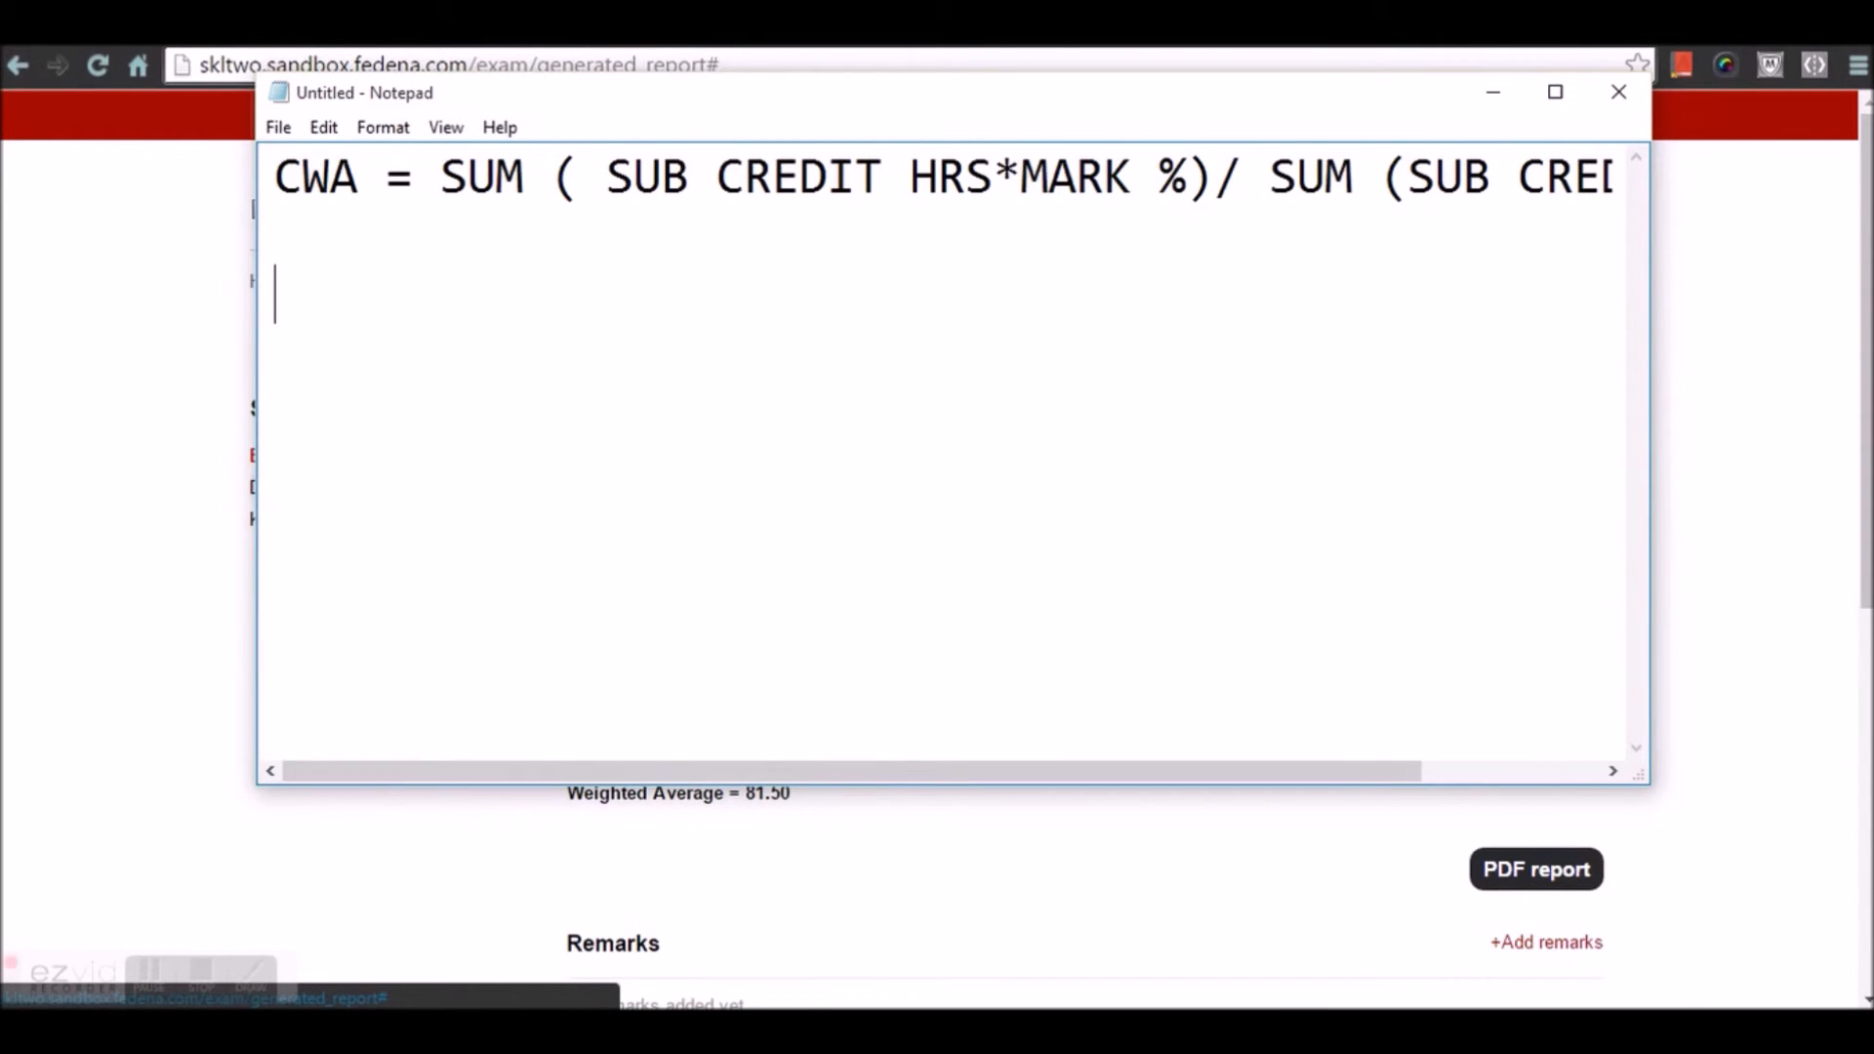
pyautogui.write('Eng')
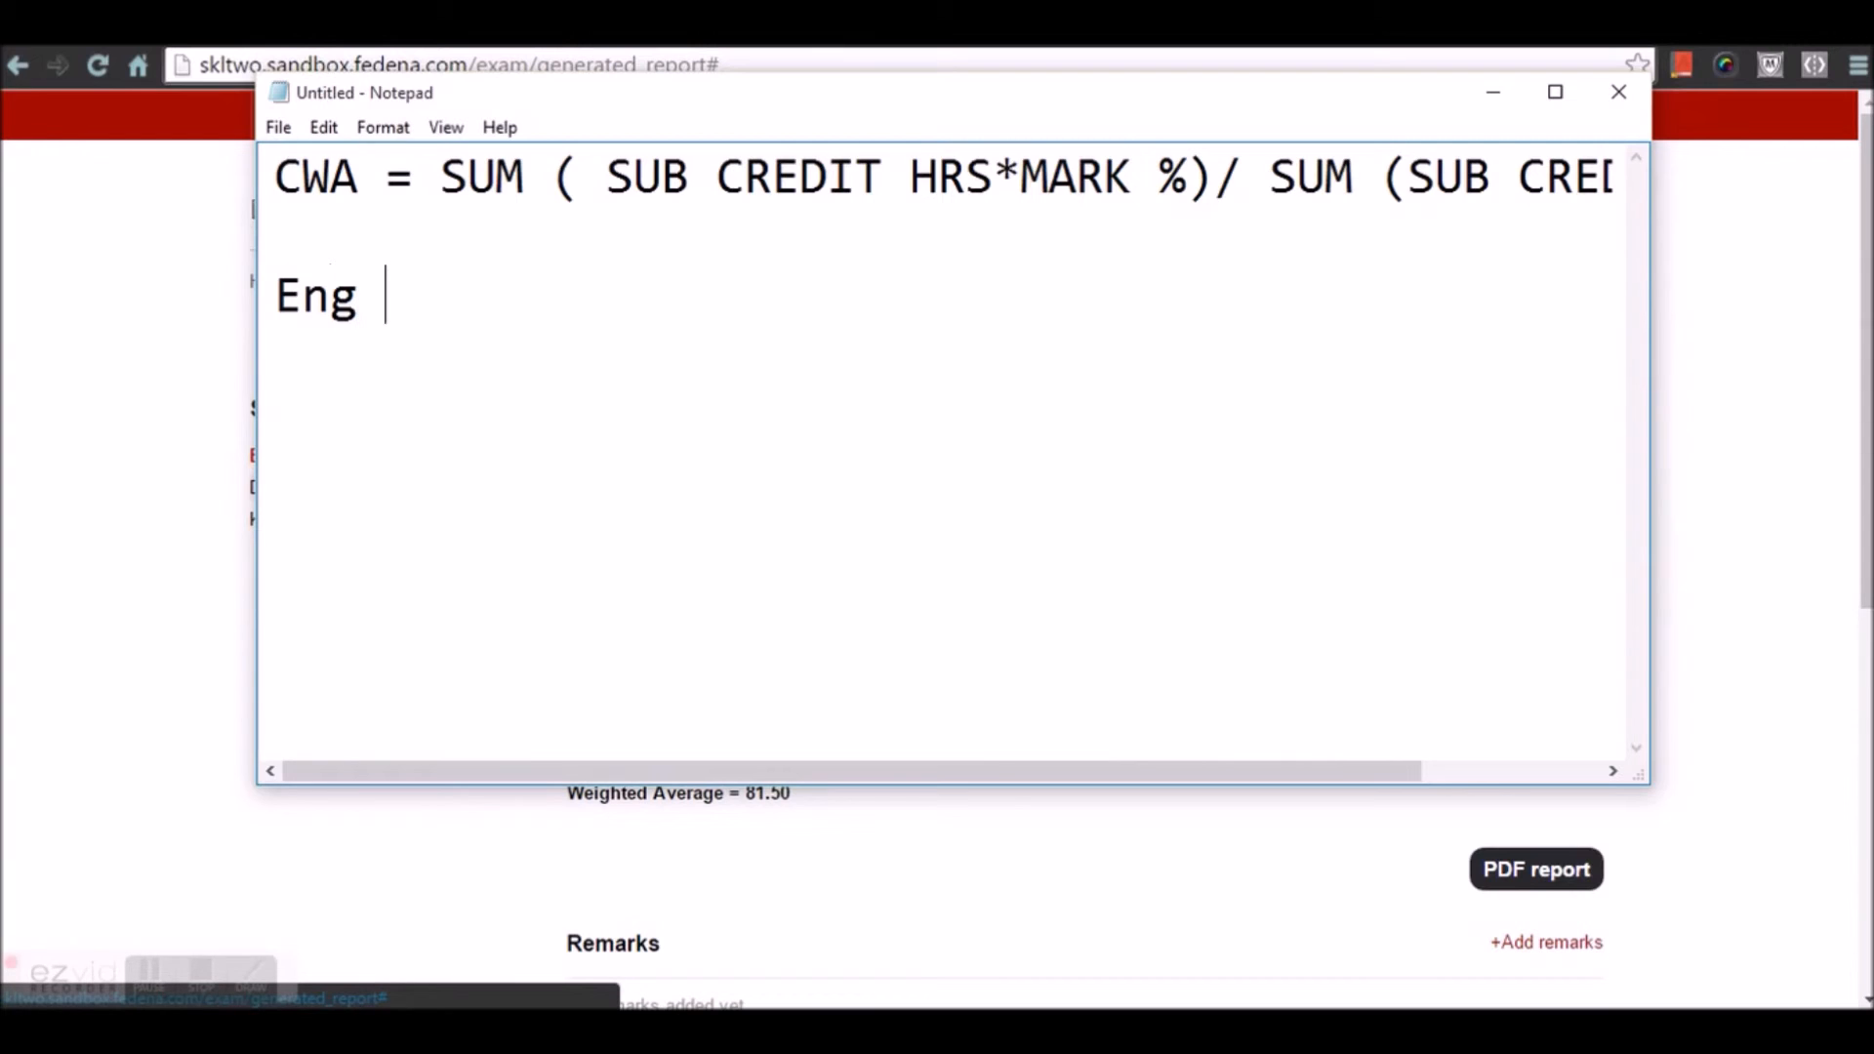